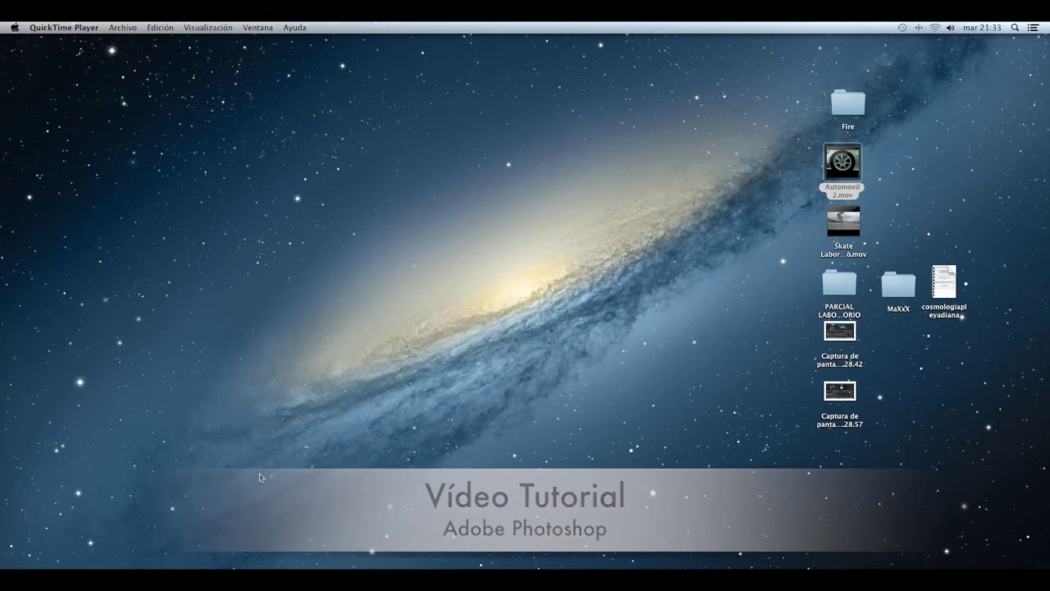
# Launch Photoshop CS6 from Spotlight and minimize its window
pyautogui.click(1014, 28)
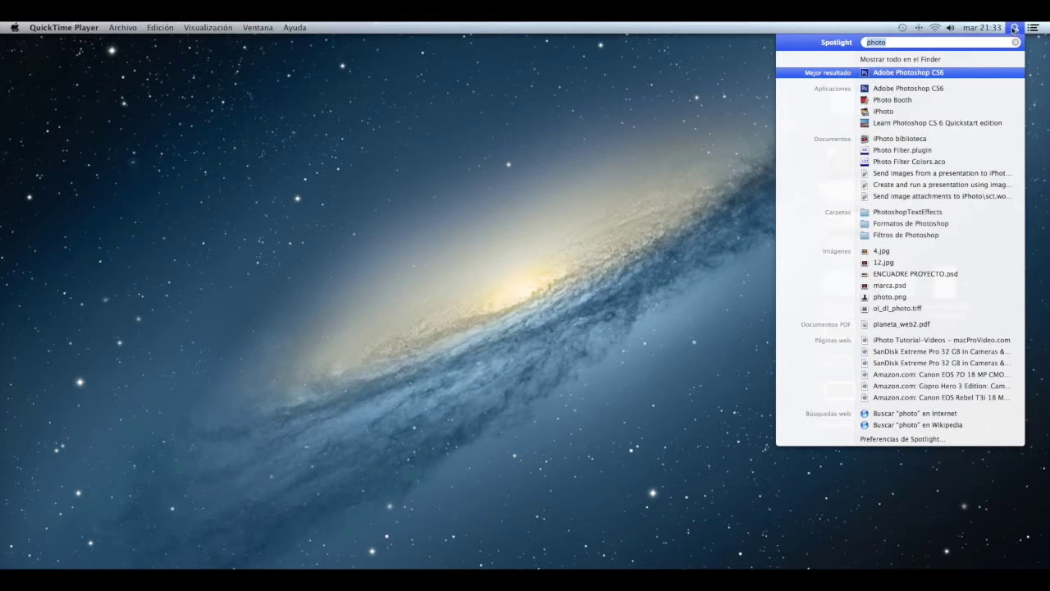
pyautogui.click(645, 120)
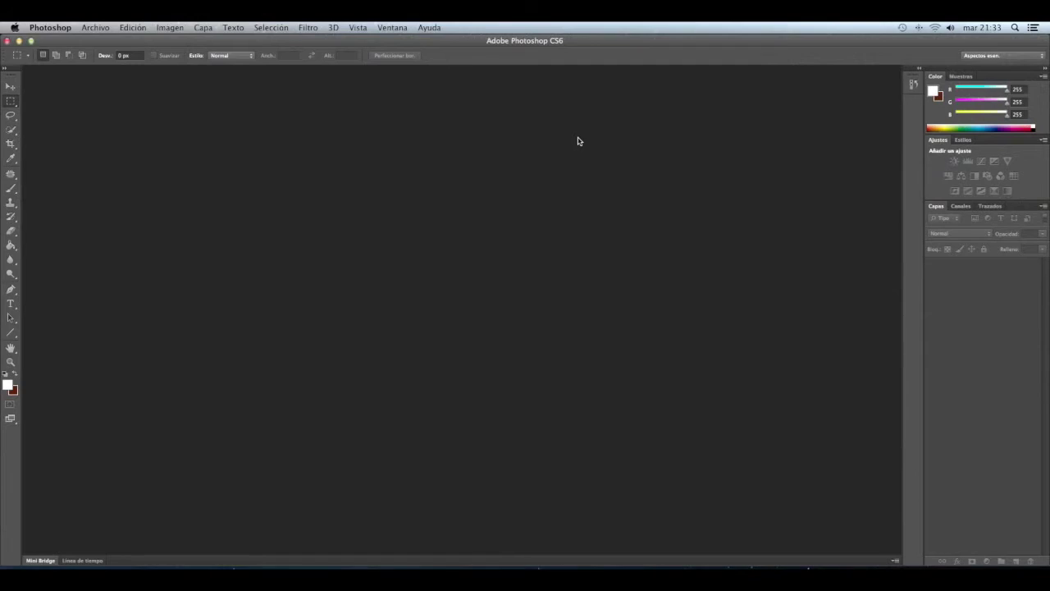
pyautogui.click(18, 41)
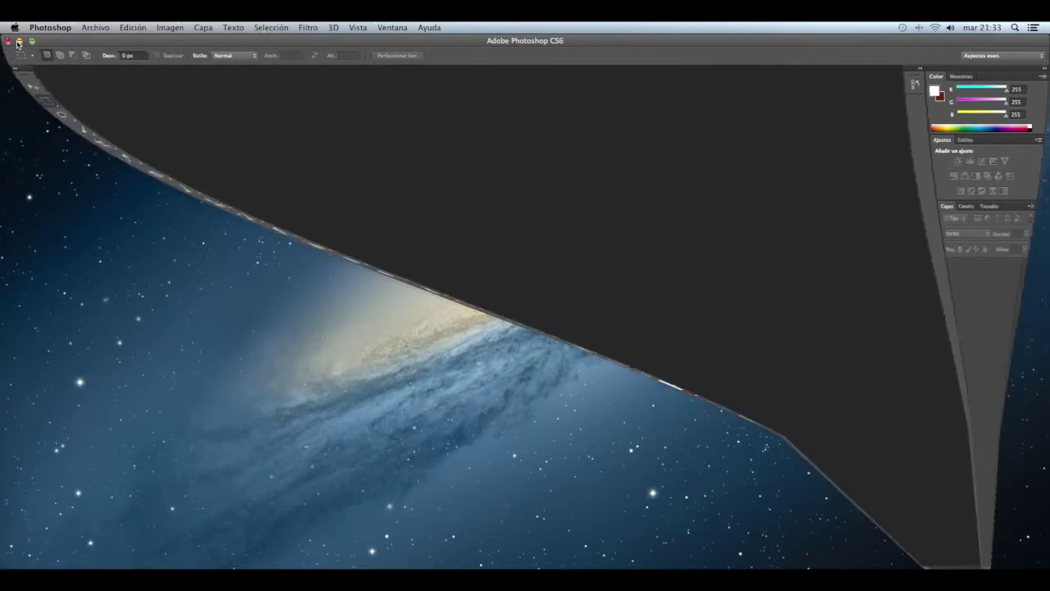
# Launch Adobe Captivate by searching 'adobe' in Spotlight
pyautogui.click(1014, 27)
pyautogui.write('adobe')
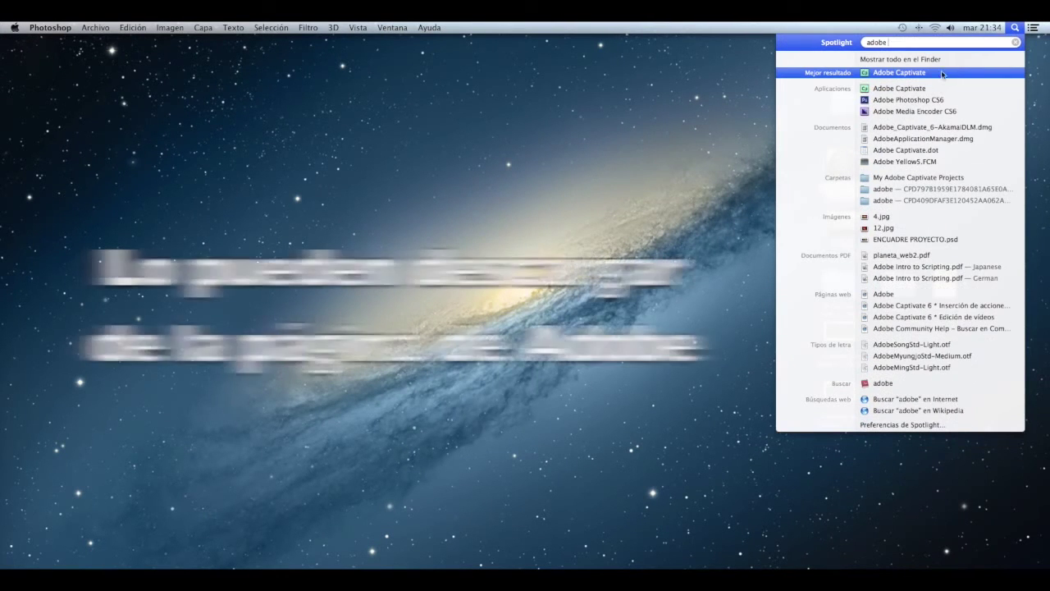
pyautogui.press('Escape')
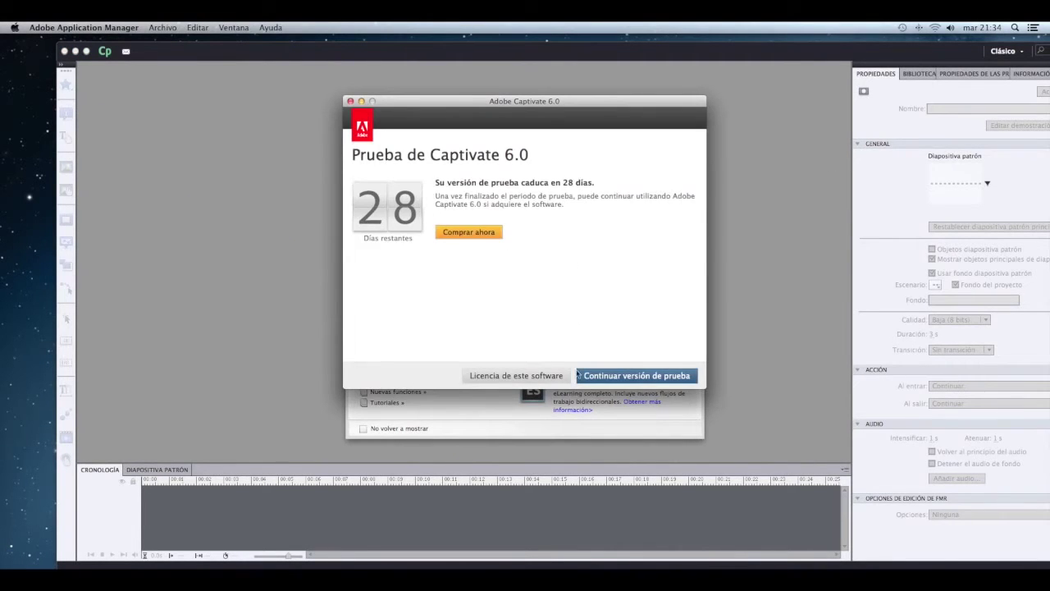
# Continue with the trial version and choose 'Demostración de vídeo' on the welcome screen
pyautogui.click(612, 376)
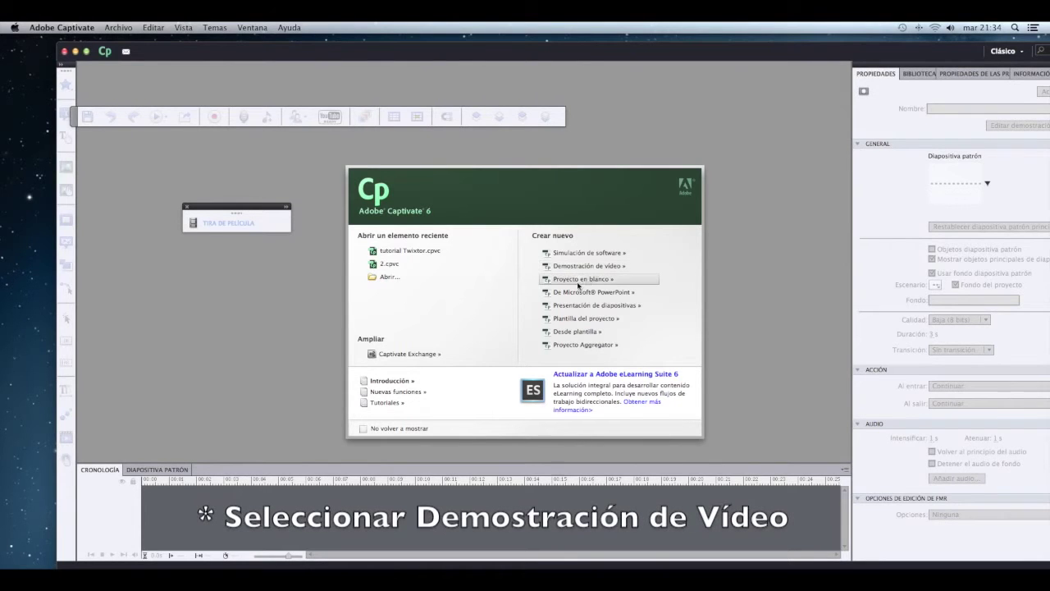
pyautogui.click(592, 265)
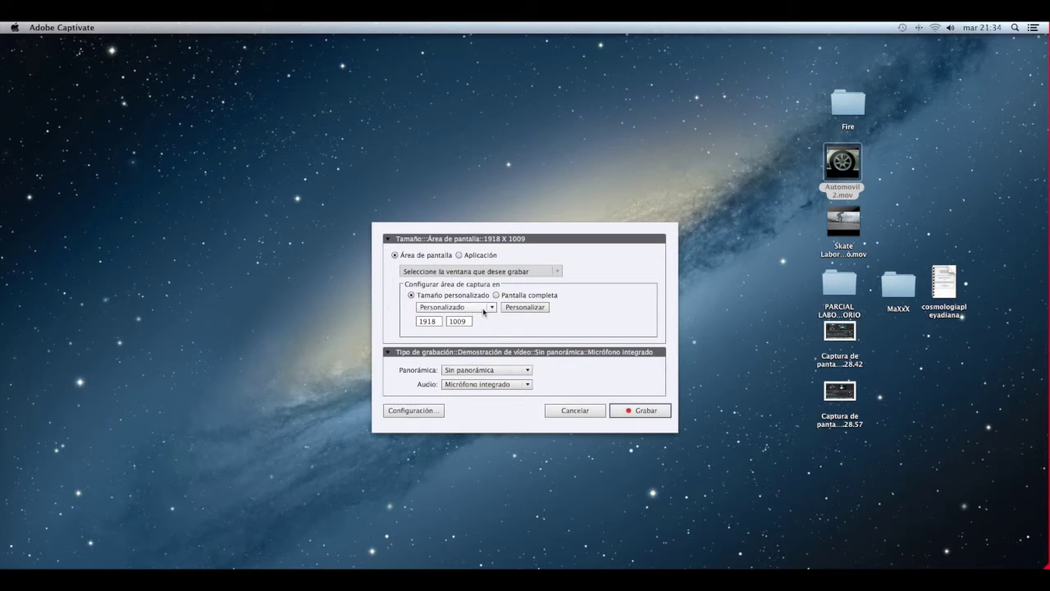
# Pick the 1024 x 768 preset, then enlarge the capture area to 1920 × 992
pyautogui.click(484, 309)
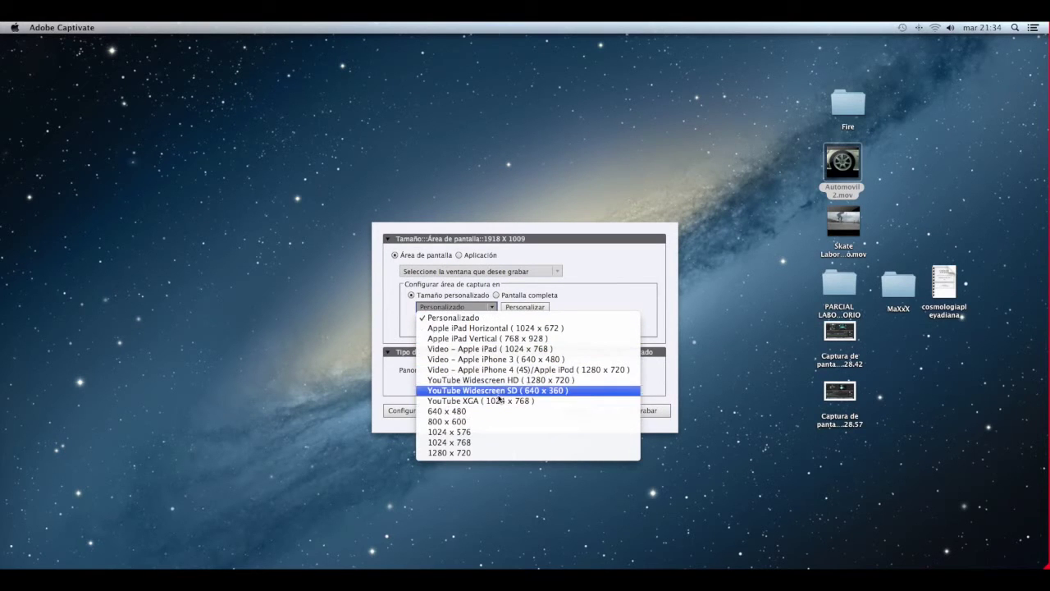
pyautogui.click(472, 444)
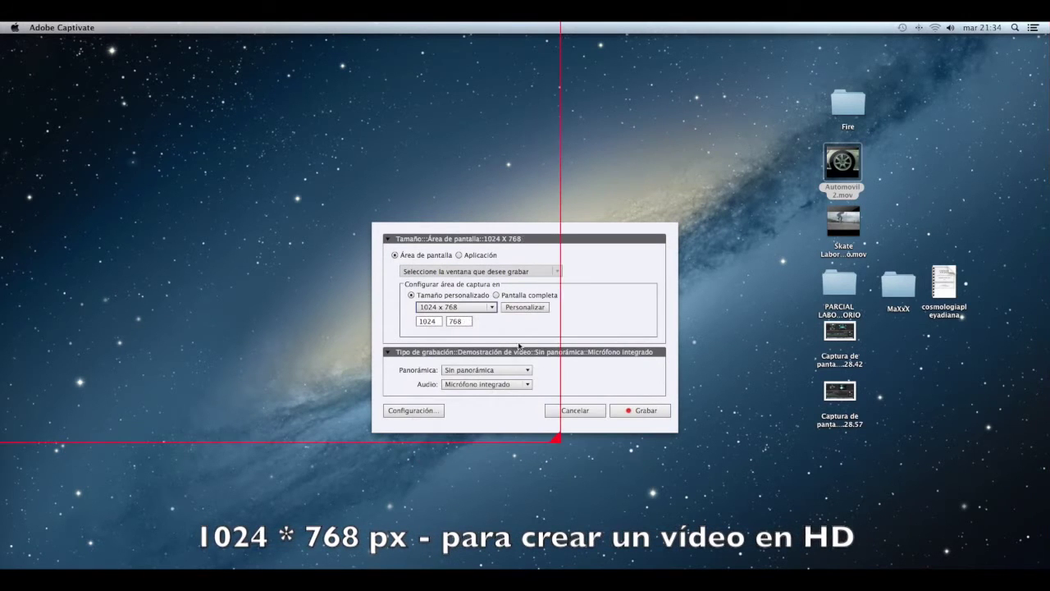
pyautogui.moveTo(558, 441); pyautogui.dragTo(1045, 561)
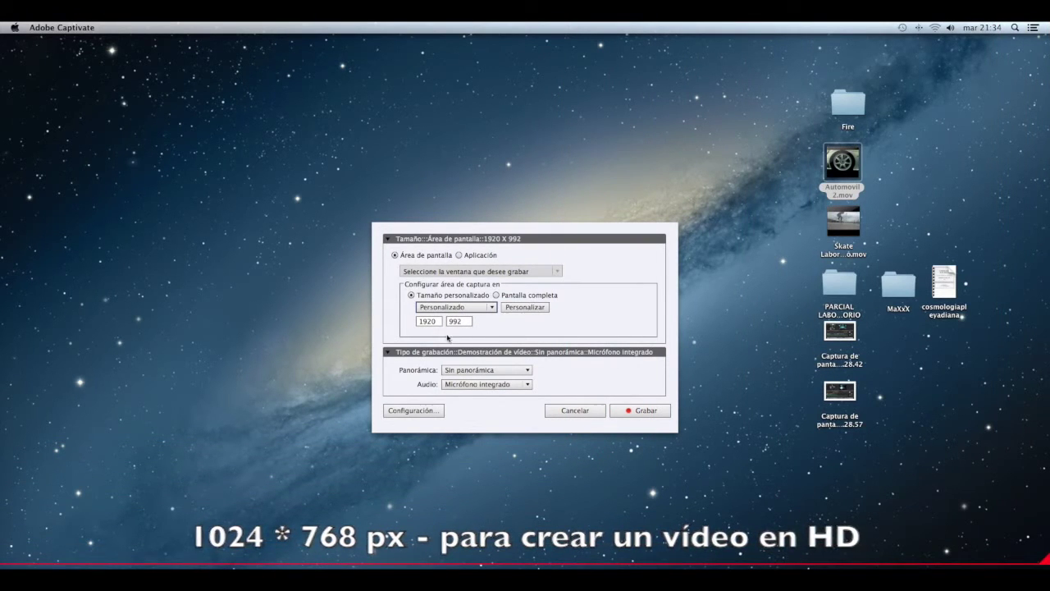
# Set audio to Micrófono integrado and start recording with Grabar
pyautogui.click(490, 383)
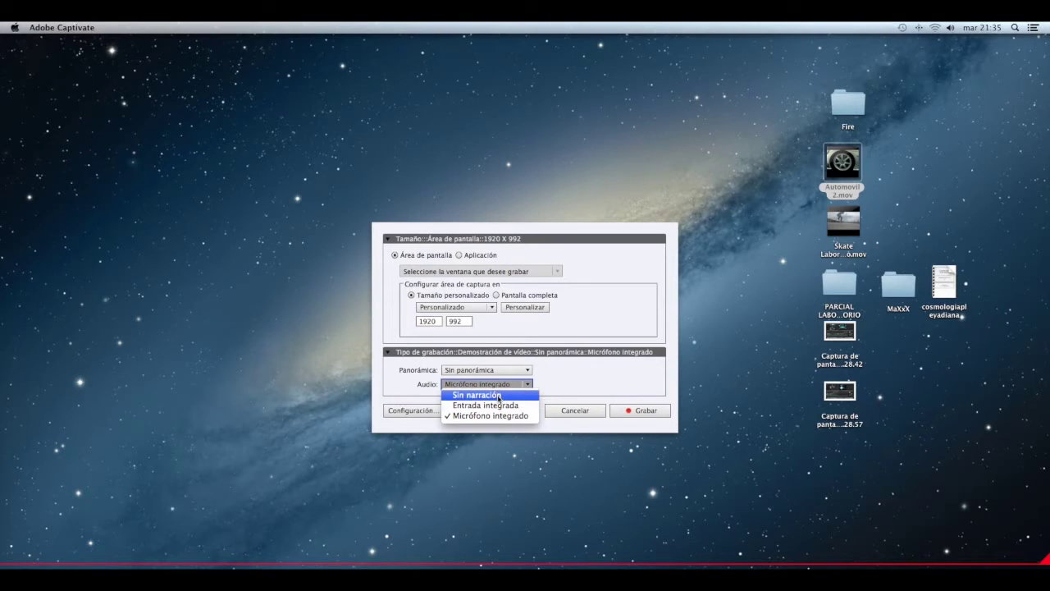
pyautogui.click(498, 396)
pyautogui.click(497, 384)
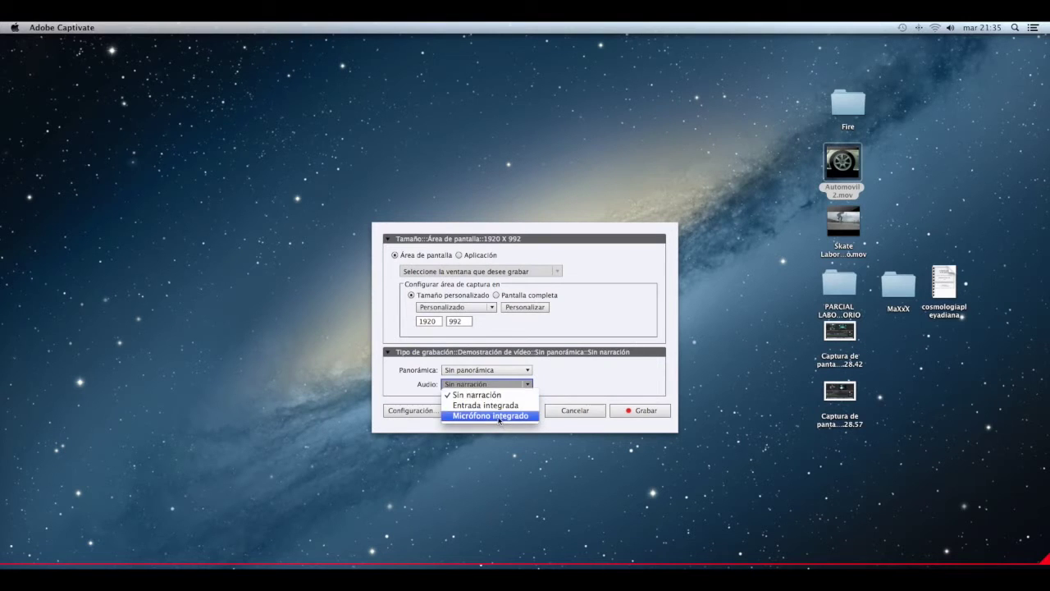
pyautogui.click(490, 416)
pyautogui.click(640, 410)
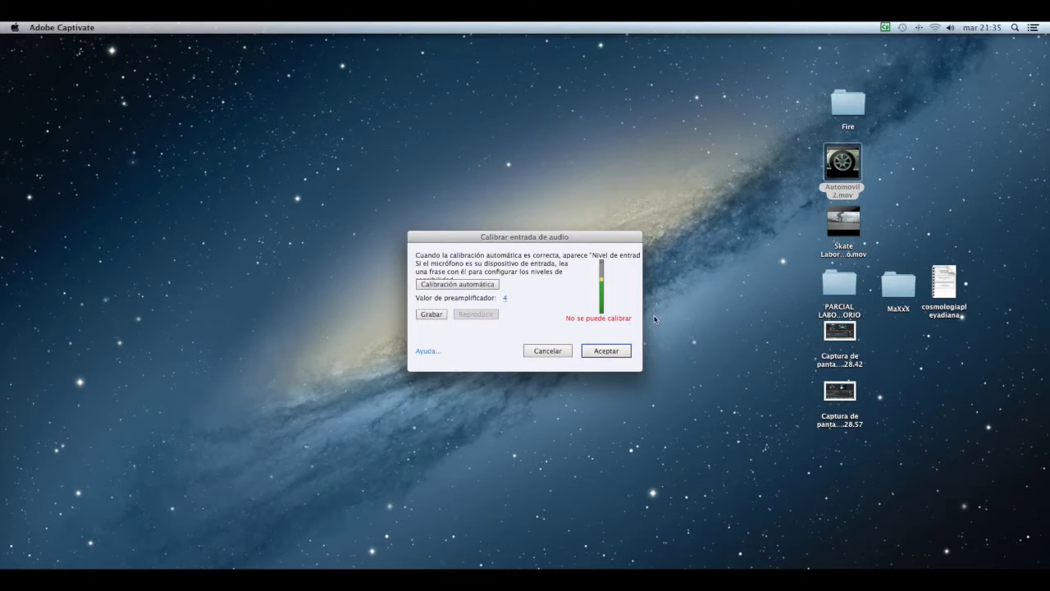
# Accept the audio calibration, then click the Fire, Skate and MaXxX desktop icons and dismiss the desktop menu
pyautogui.click(607, 351)
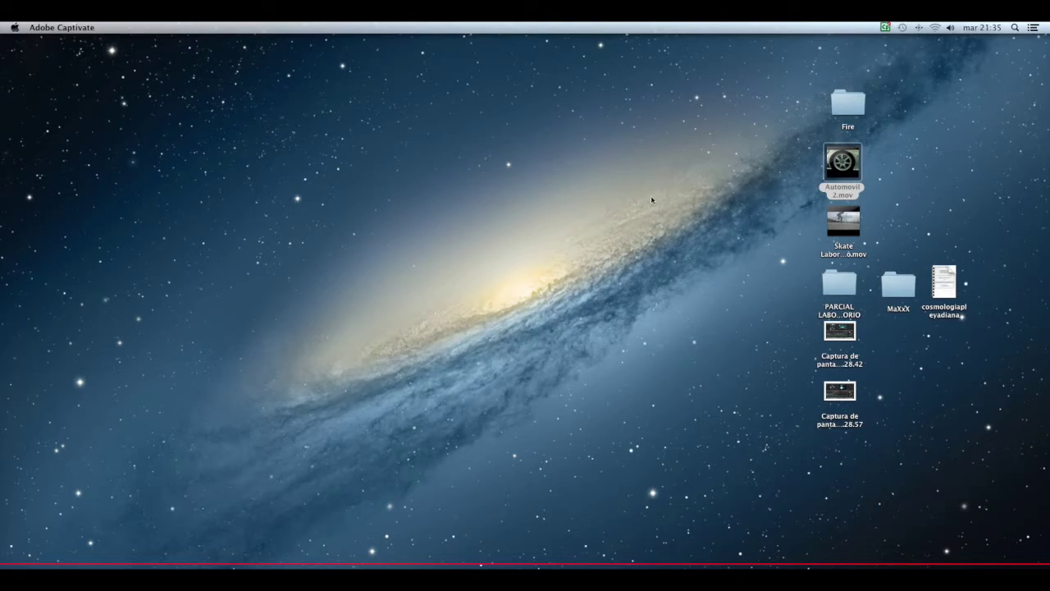
pyautogui.click(850, 115)
pyautogui.click(843, 220)
pyautogui.click(898, 284)
pyautogui.click(931, 210)
pyautogui.rightClick(480, 184)
pyautogui.click(445, 187)
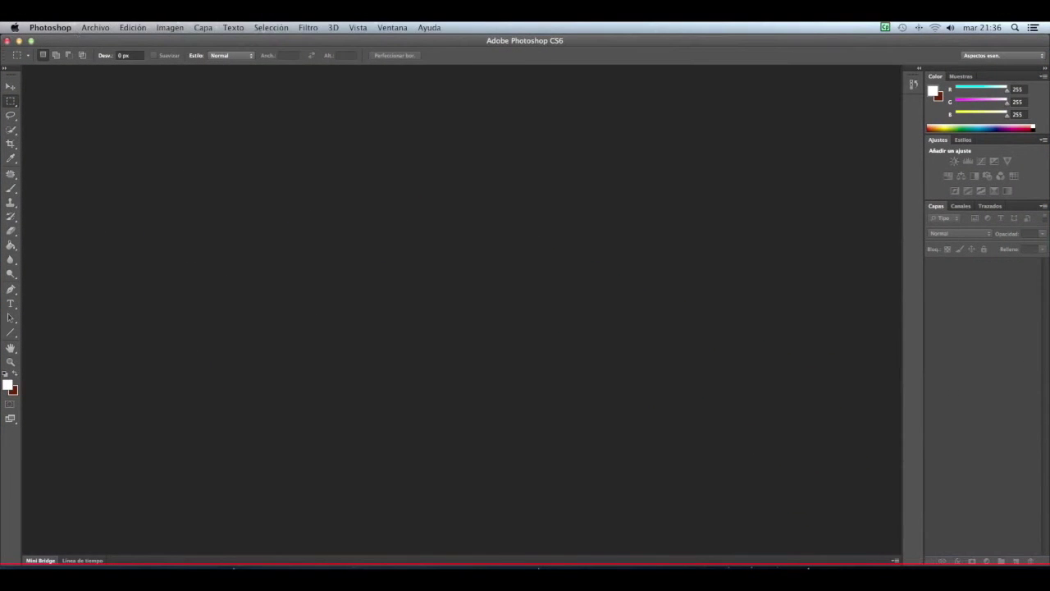
# Create a new default-size white document named 'tutorial' via Archivo > Nuevo
pyautogui.click(95, 28)
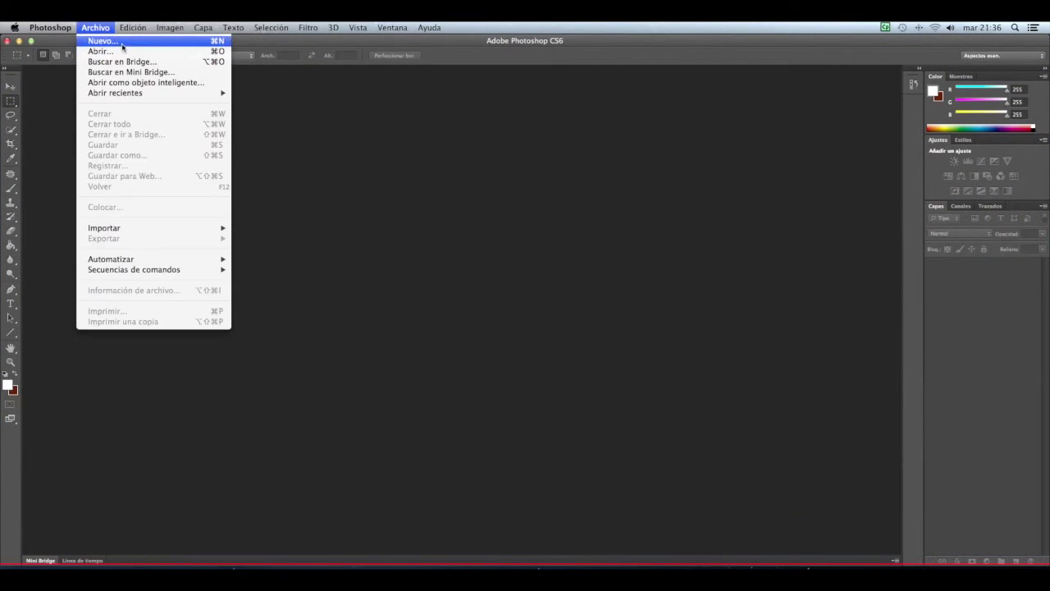
pyautogui.click(99, 37)
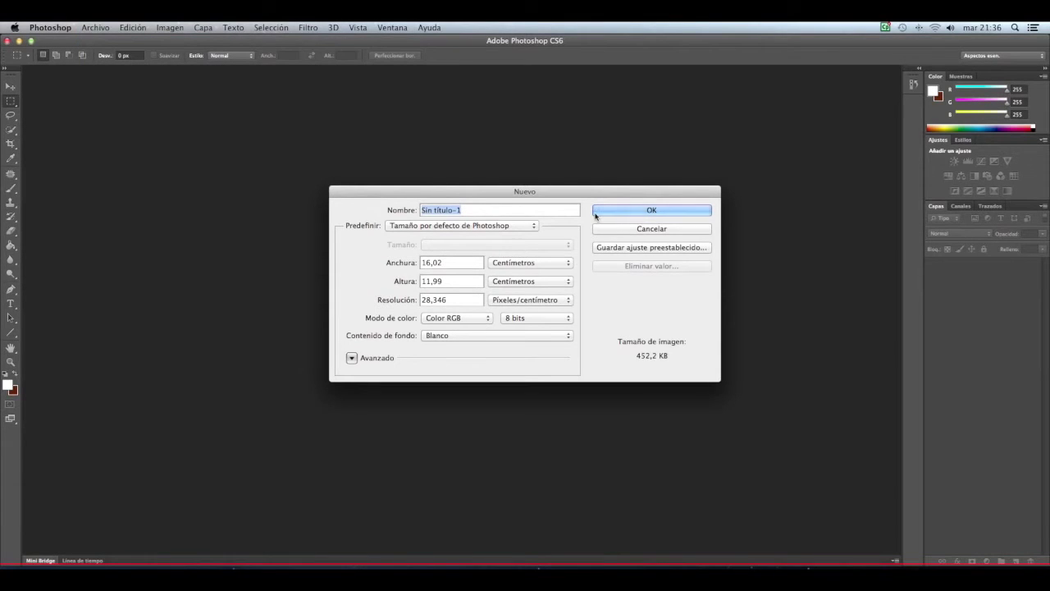
pyautogui.write('tutorial')
pyautogui.click(651, 211)
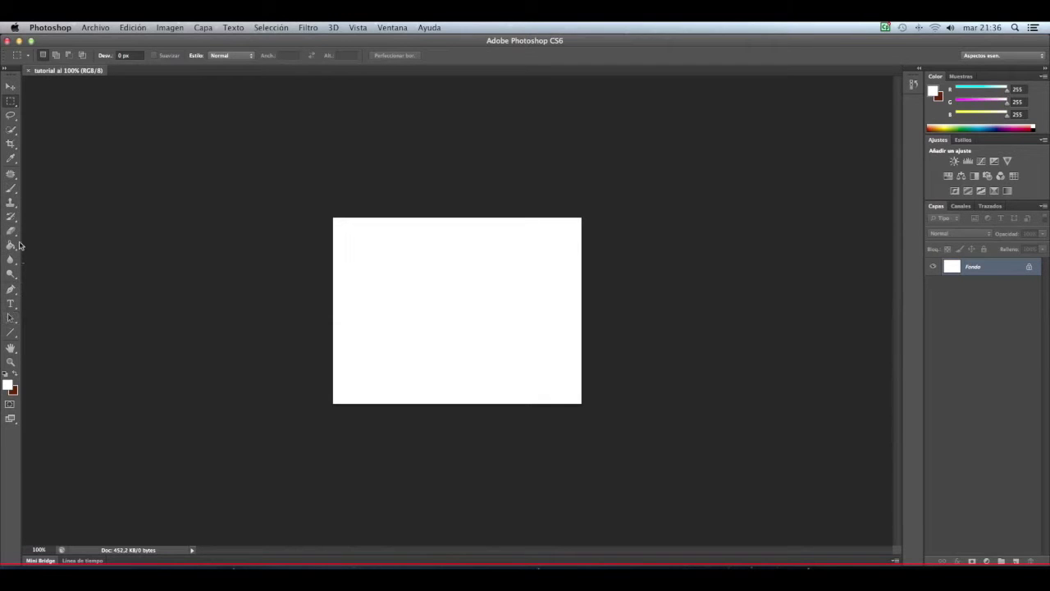
# Draw a large brown rectangle and a smaller one overlapping its bottom
pyautogui.click(13, 251)
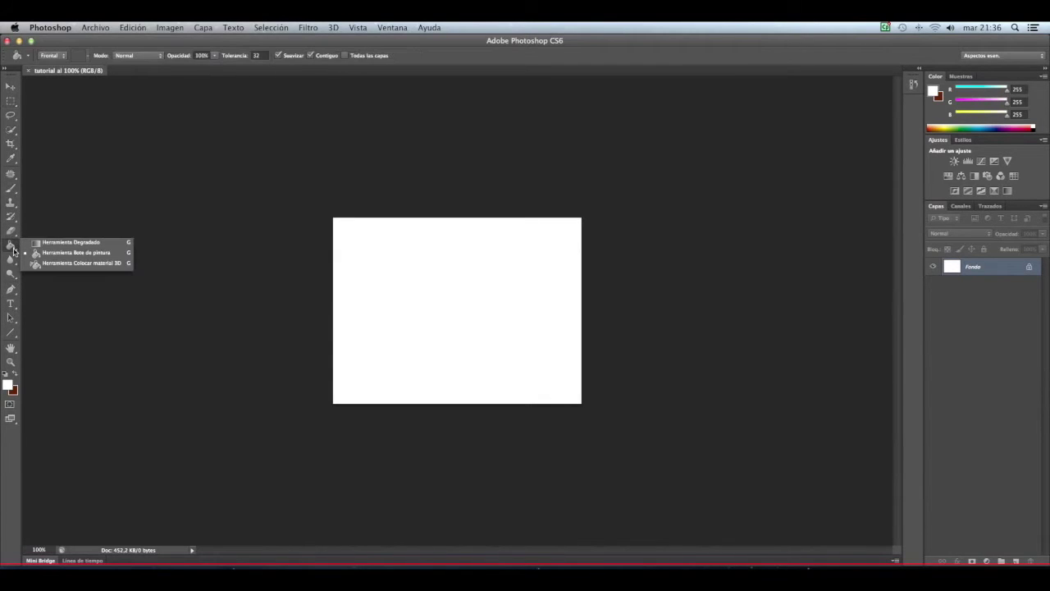
pyautogui.click(13, 251)
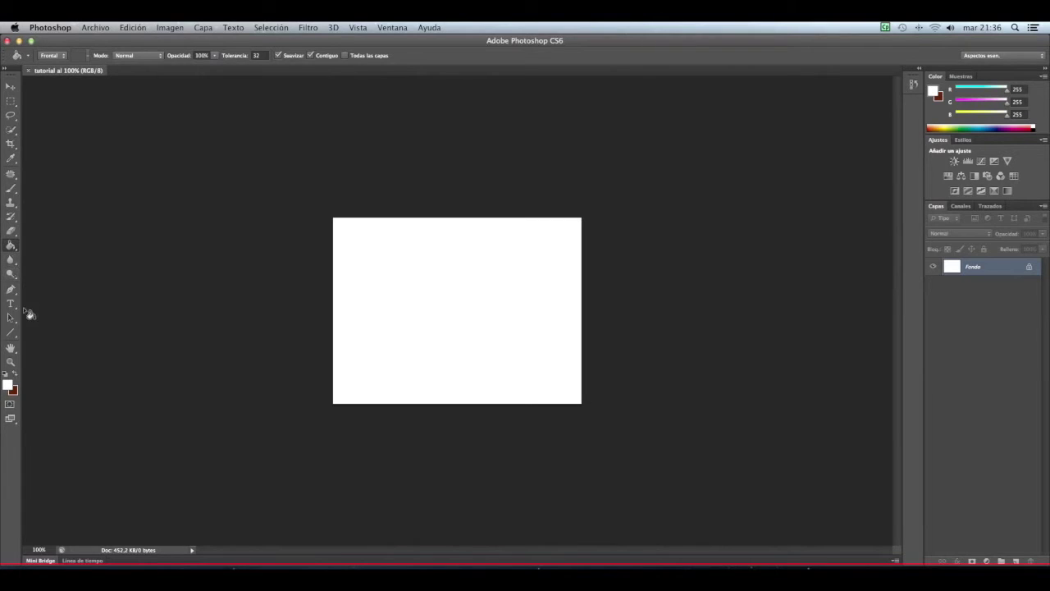
pyautogui.click(10, 332)
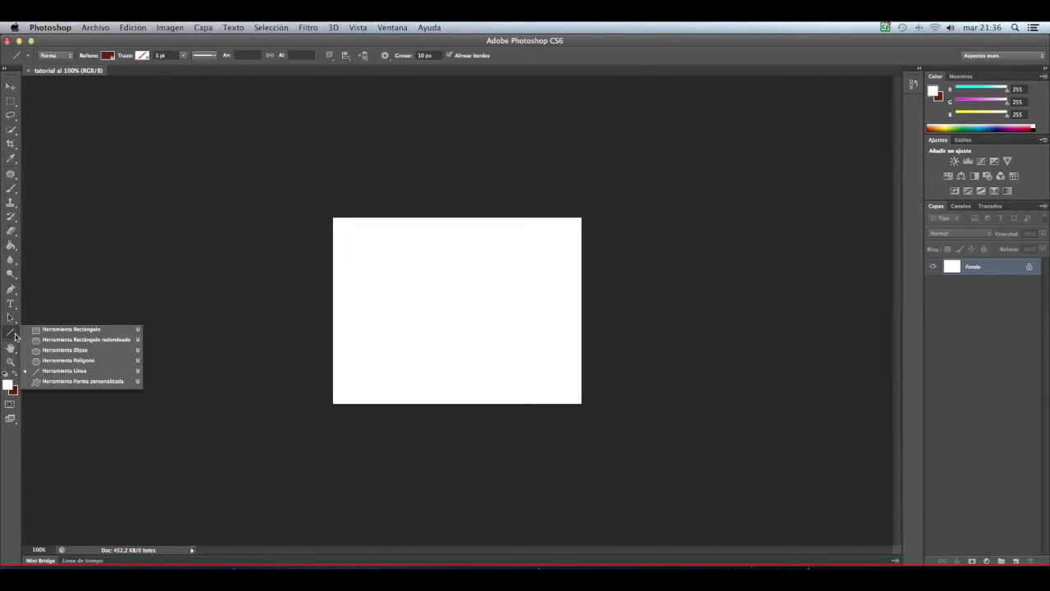
pyautogui.click(45, 332)
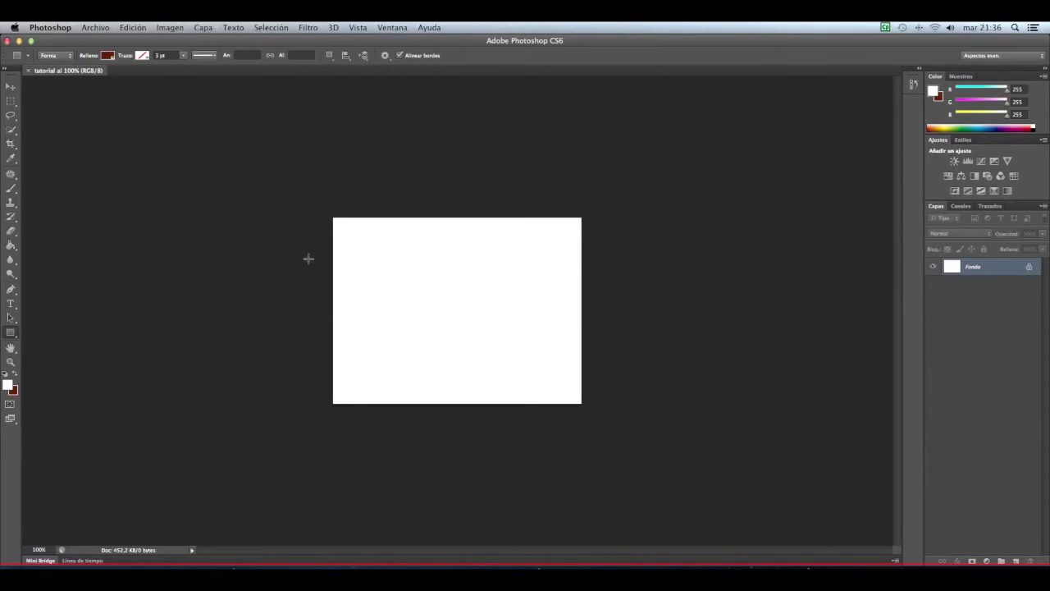
pyautogui.moveTo(349, 240); pyautogui.dragTo(533, 342)
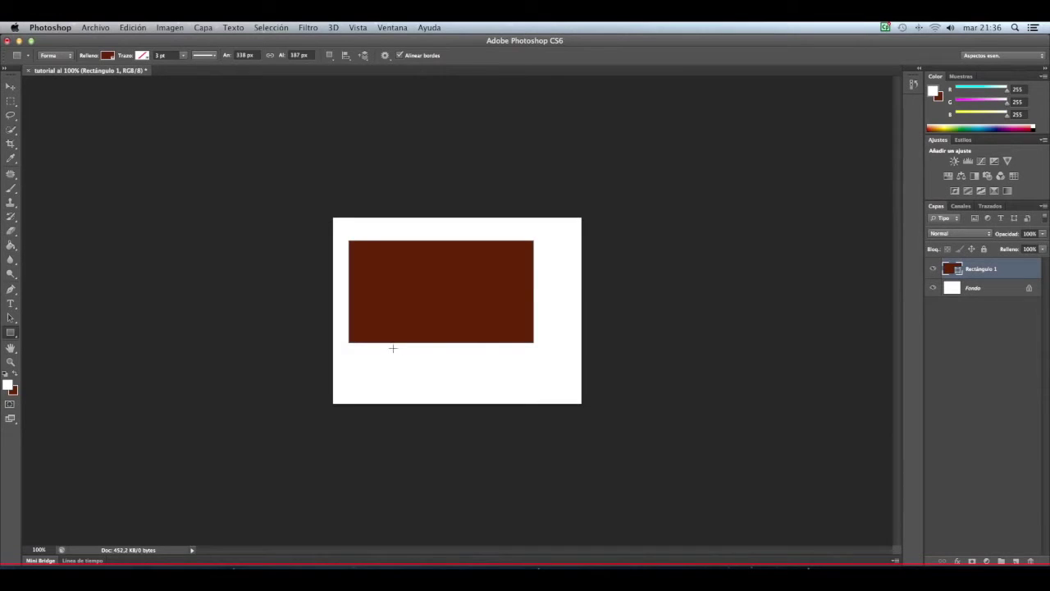
pyautogui.moveTo(373, 329); pyautogui.dragTo(508, 380)
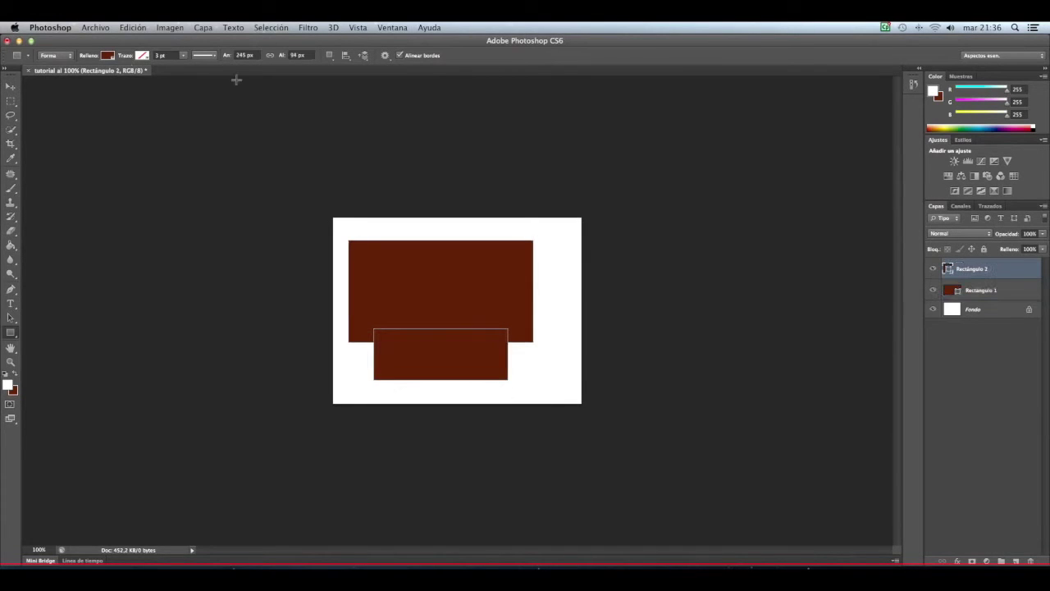
# Set the foreground colour to orange d2661b
pyautogui.click(14, 375)
pyautogui.click(9, 385)
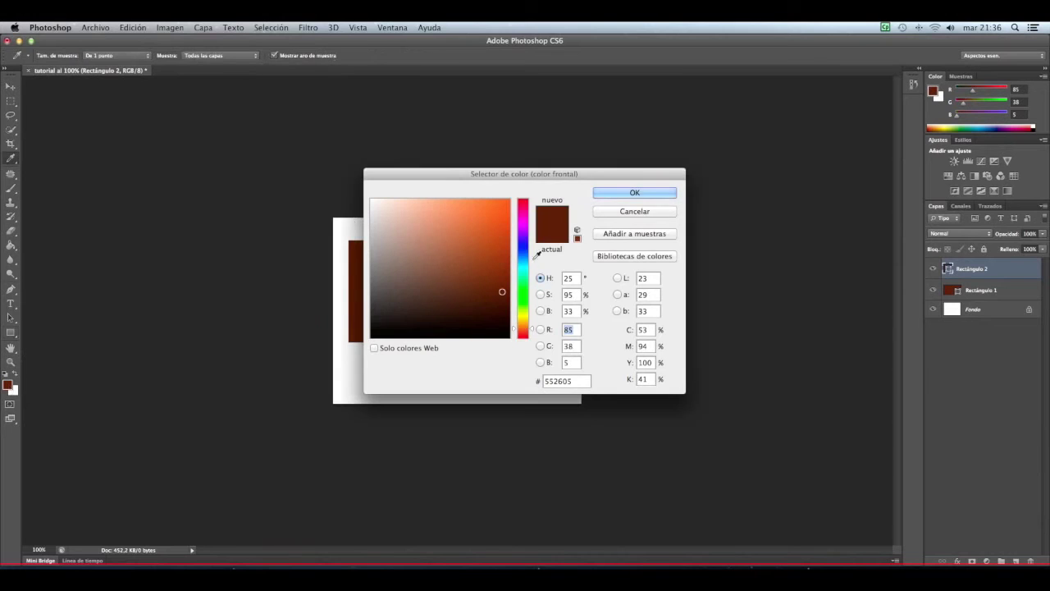
pyautogui.click(492, 224)
pyautogui.click(633, 194)
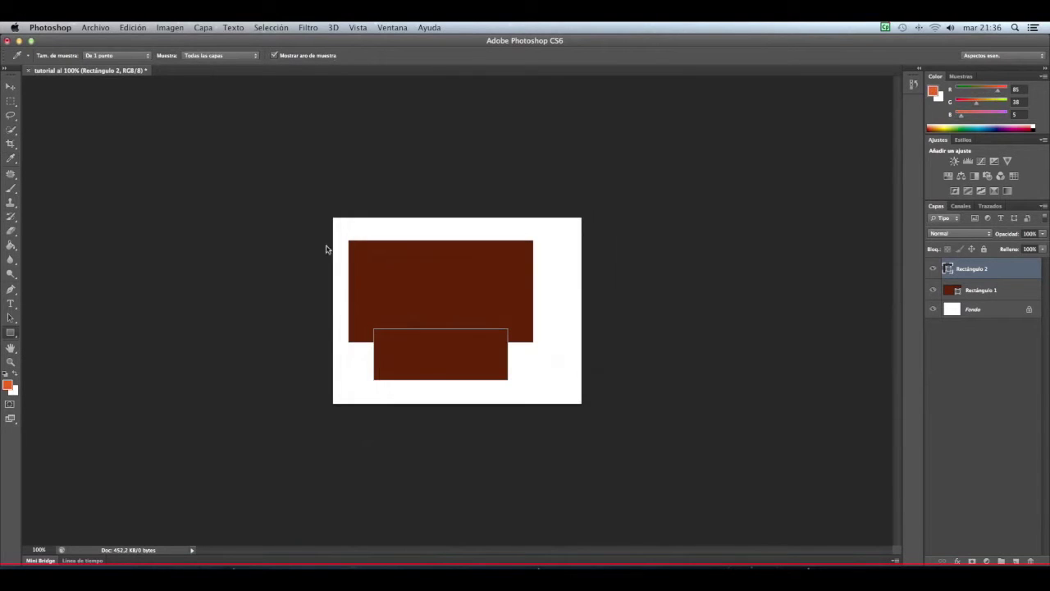
# Rasterize the smaller rectangle and fill it orange with the Paint Bucket
pyautogui.click(11, 335)
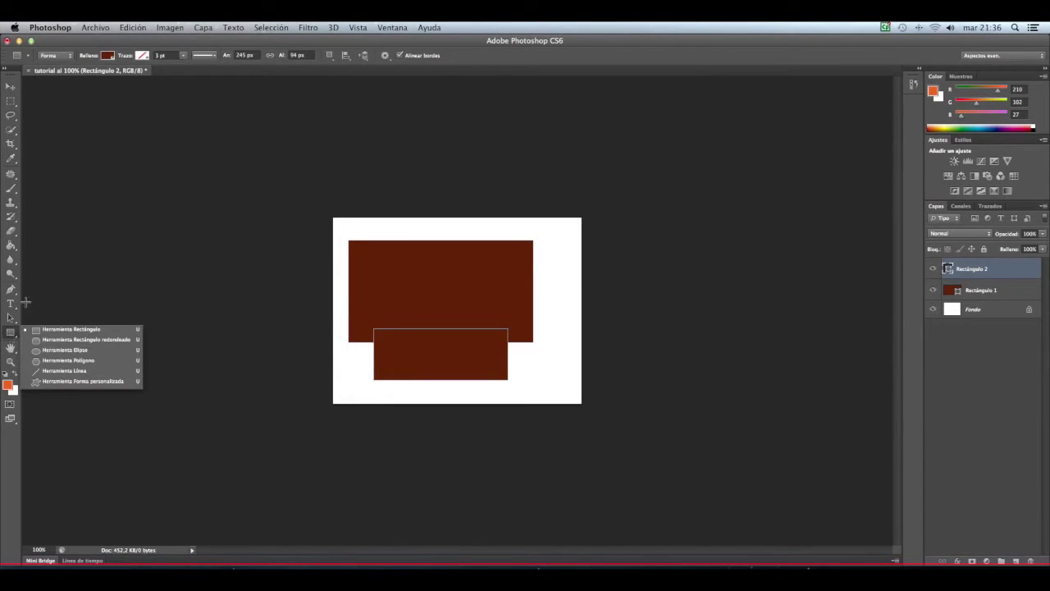
pyautogui.click(13, 247)
pyautogui.click(13, 248)
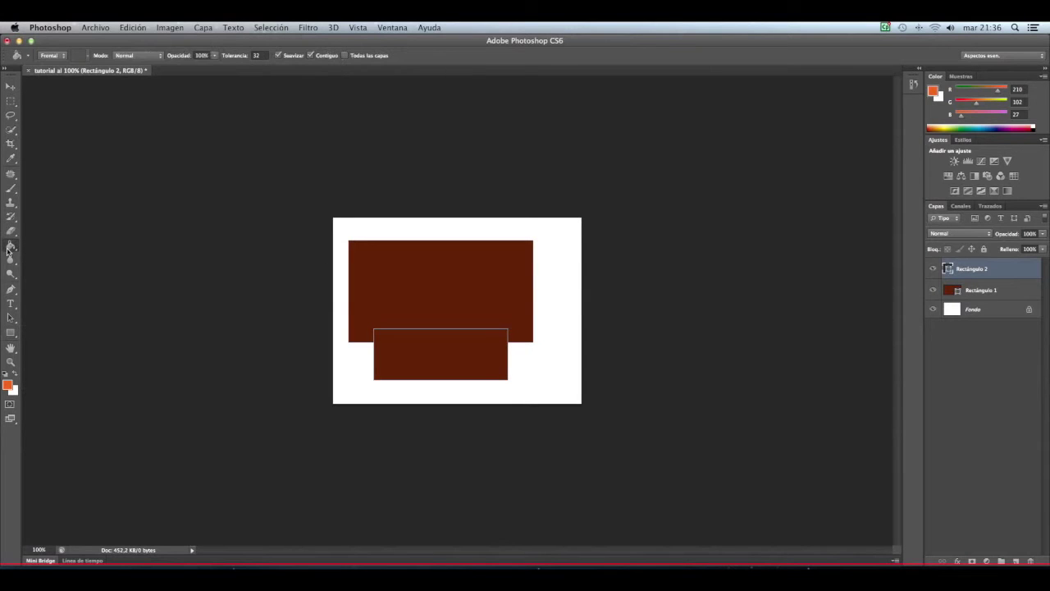
pyautogui.click(460, 348)
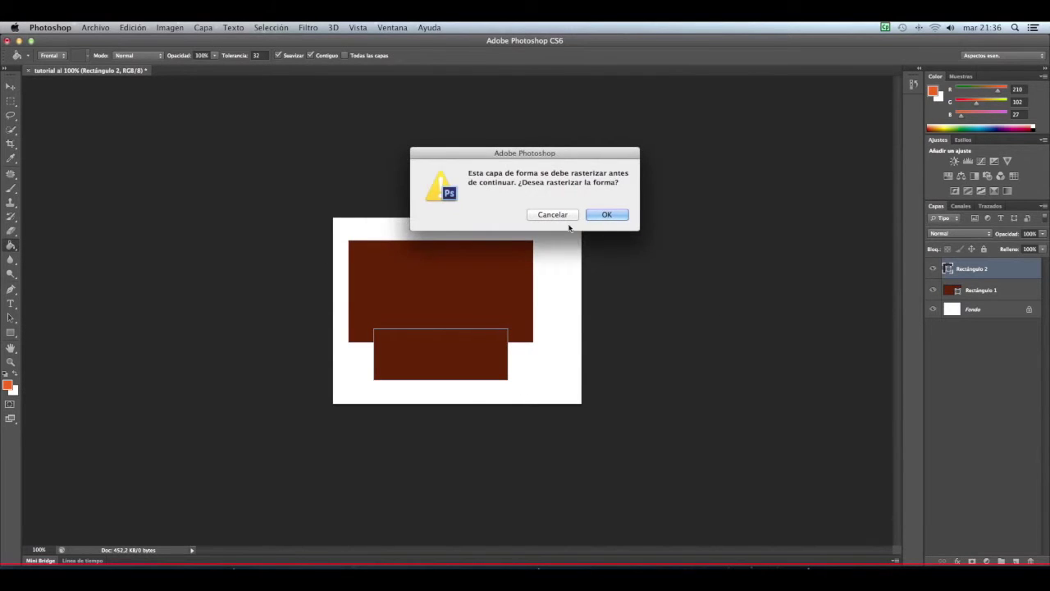
pyautogui.click(611, 215)
pyautogui.click(495, 346)
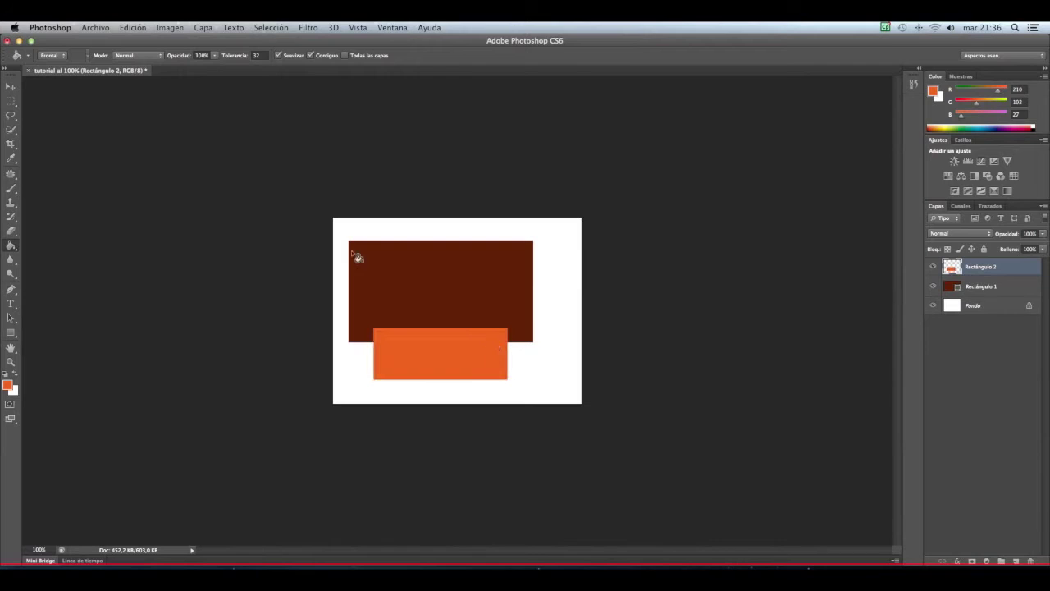
# Type 'WEb 2.0' on the dark red rectangle and drag it to the centre
pyautogui.click(11, 303)
pyautogui.click(7, 306)
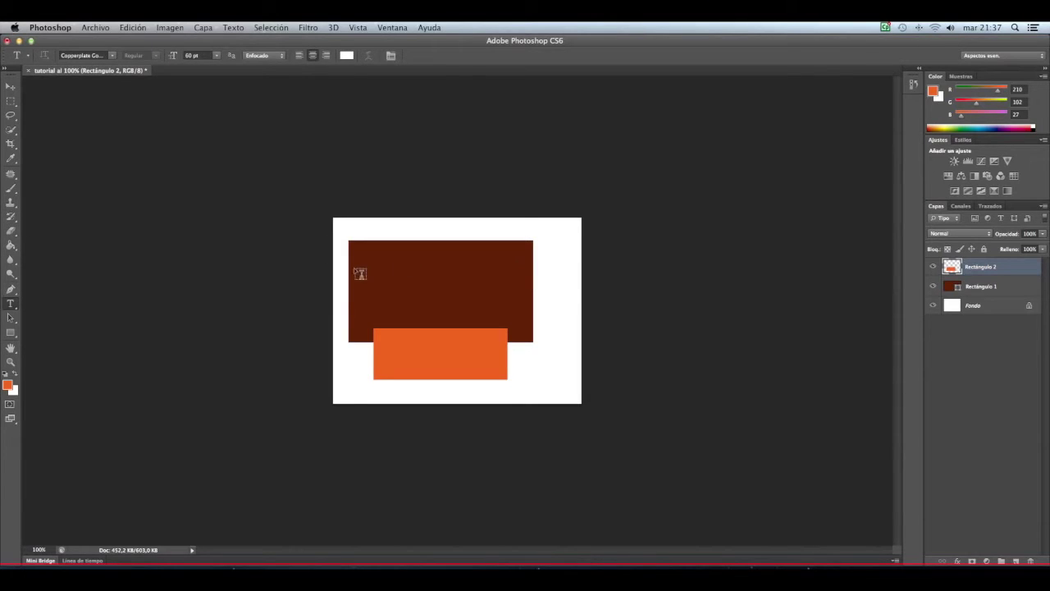
pyautogui.click(385, 285)
pyautogui.write('WEb')
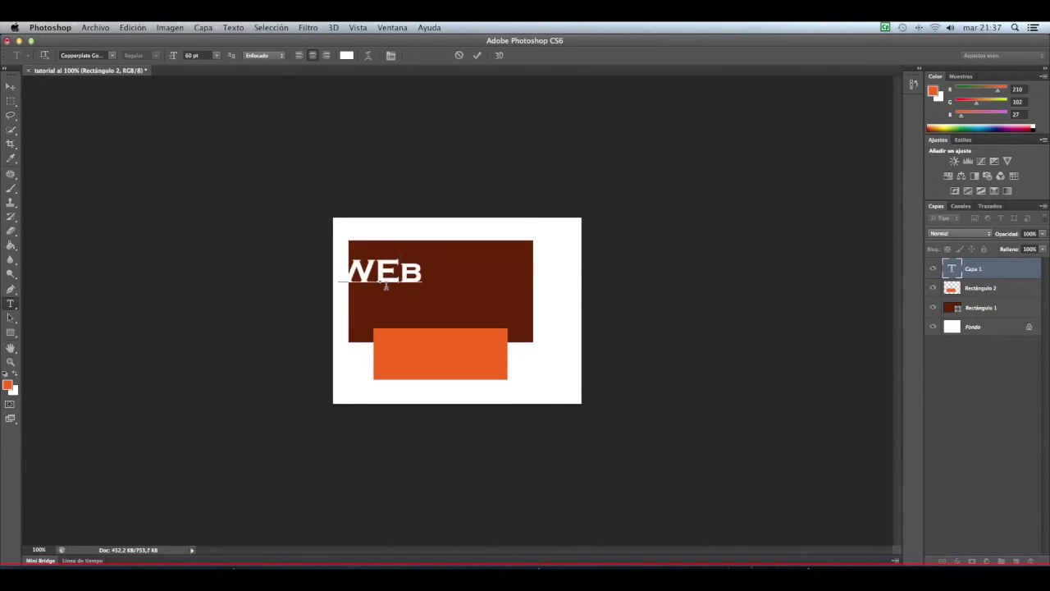
pyautogui.write(' 2.0')
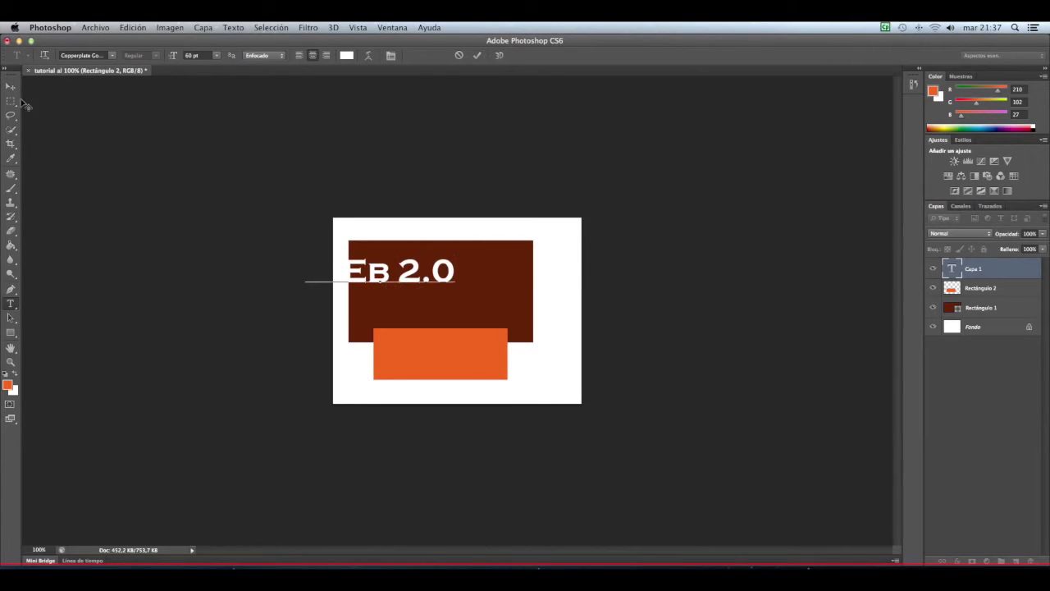
pyautogui.click(10, 87)
pyautogui.moveTo(456, 279)
pyautogui.mouseDown()
pyautogui.moveTo(474, 295)
pyautogui.moveTo(450, 293)
pyautogui.mouseUp()
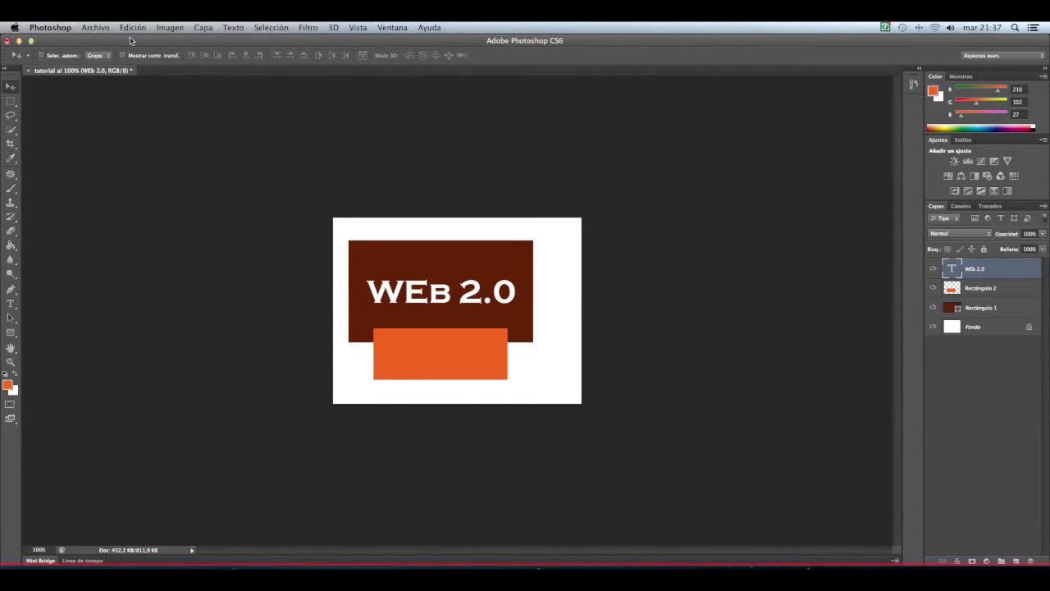
# Marquee-select the banner area from the top-left, then invert it with Selección > Invertir
pyautogui.click(10, 103)
pyautogui.moveTo(323, 218); pyautogui.dragTo(566, 391)
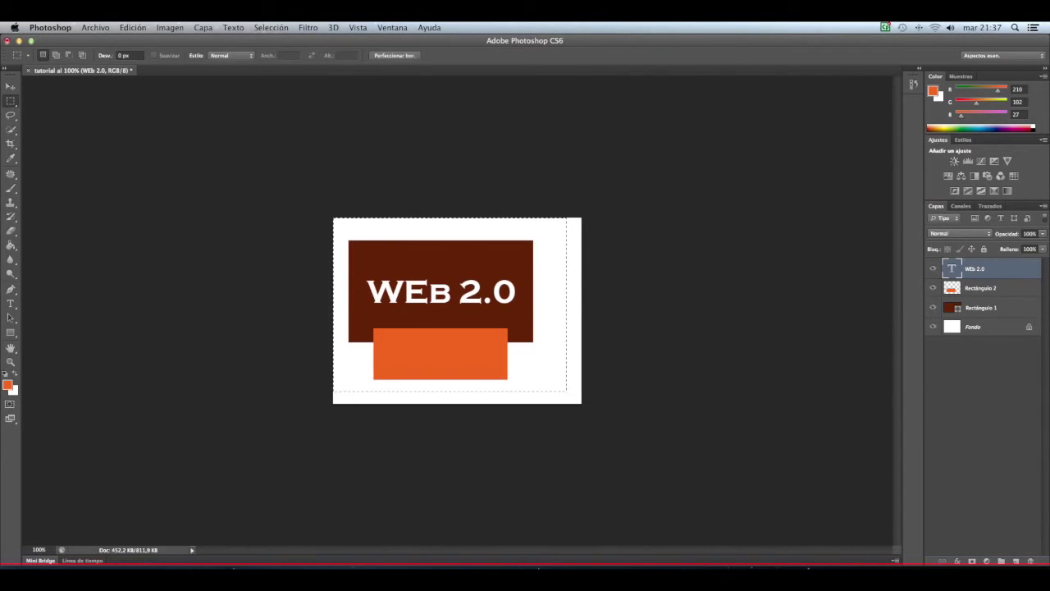
pyautogui.click(271, 28)
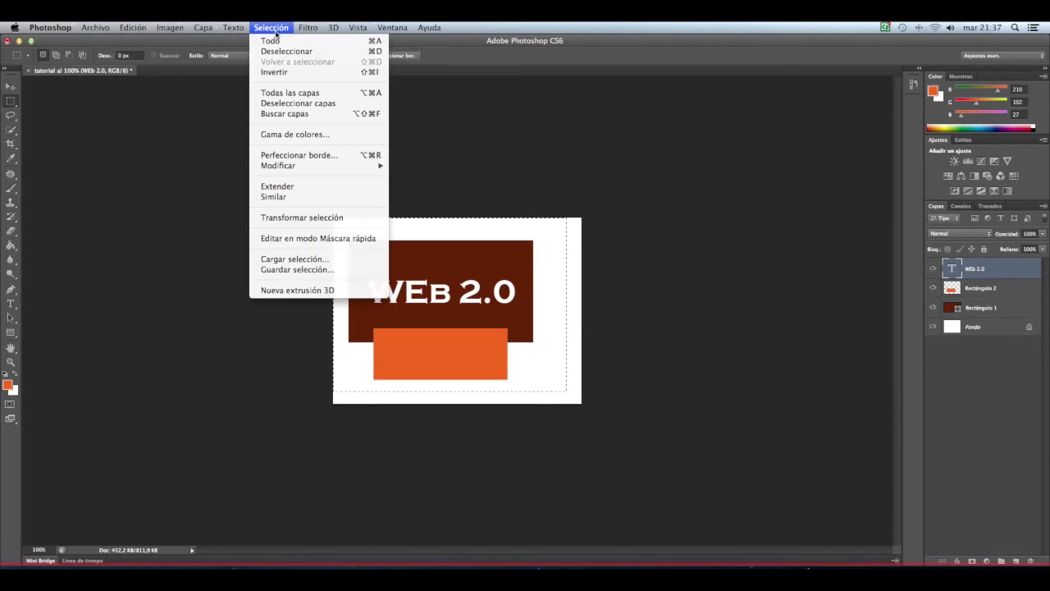
pyautogui.click(279, 74)
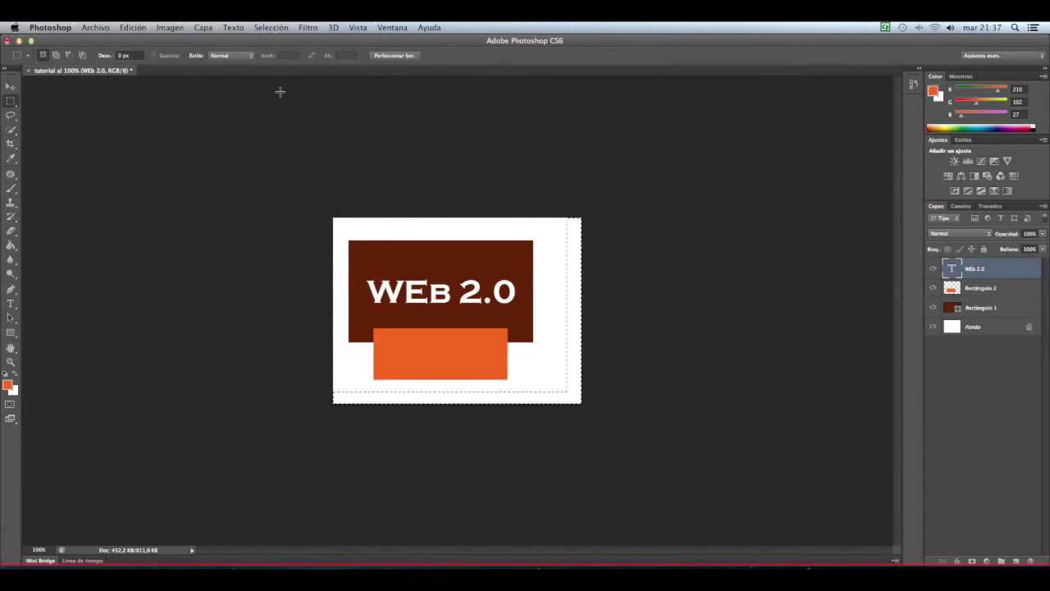
# Crop the canvas's bottom-right corner inward to remove the white right and bottom strip
pyautogui.press('BackSpace')
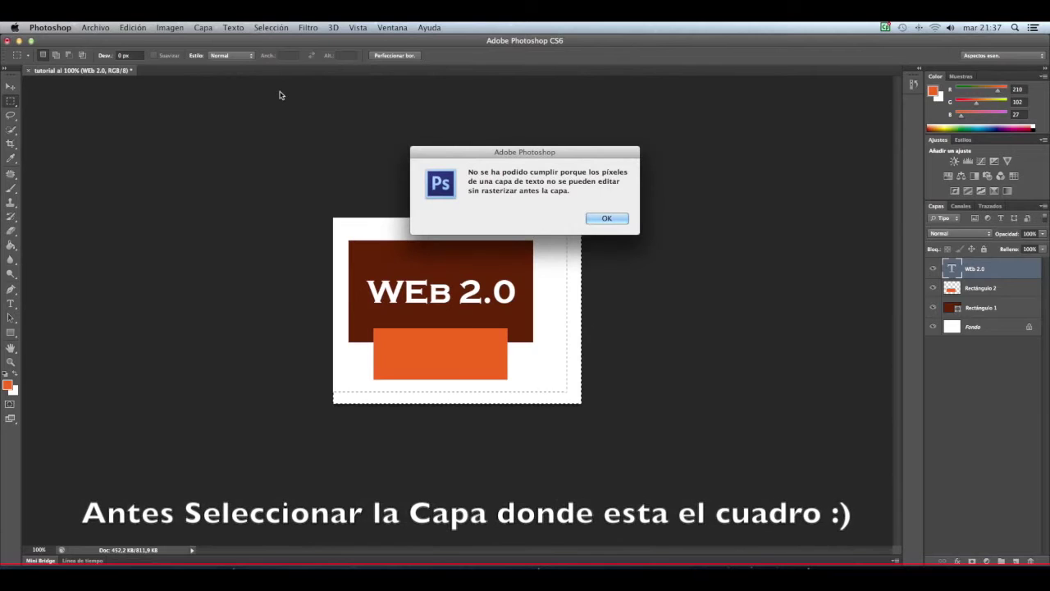
pyautogui.press('Return')
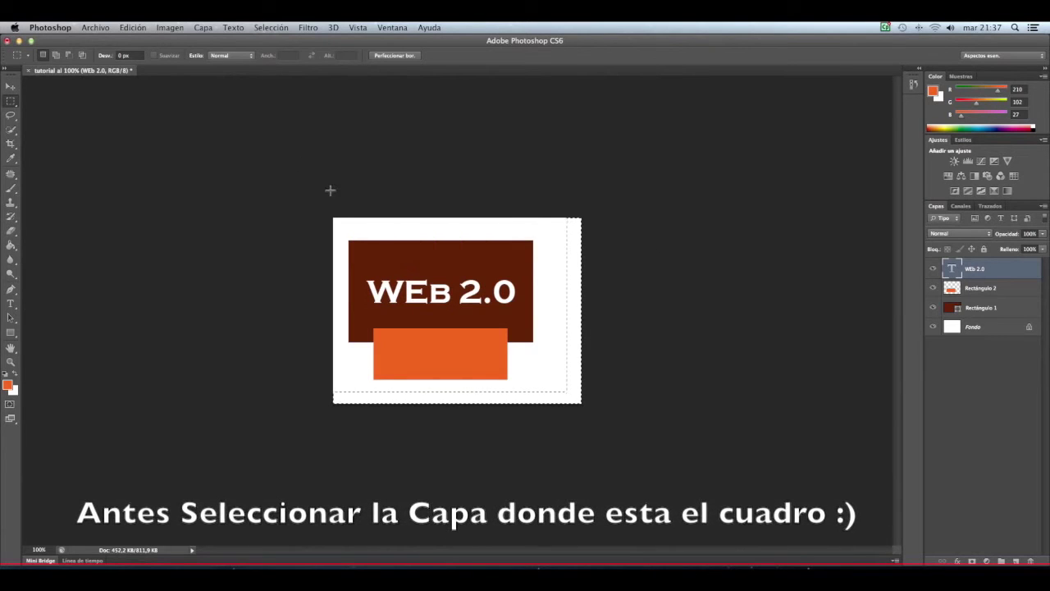
pyautogui.click(11, 144)
pyautogui.moveTo(584, 392); pyautogui.dragTo(564, 398)
pyautogui.press('Return')
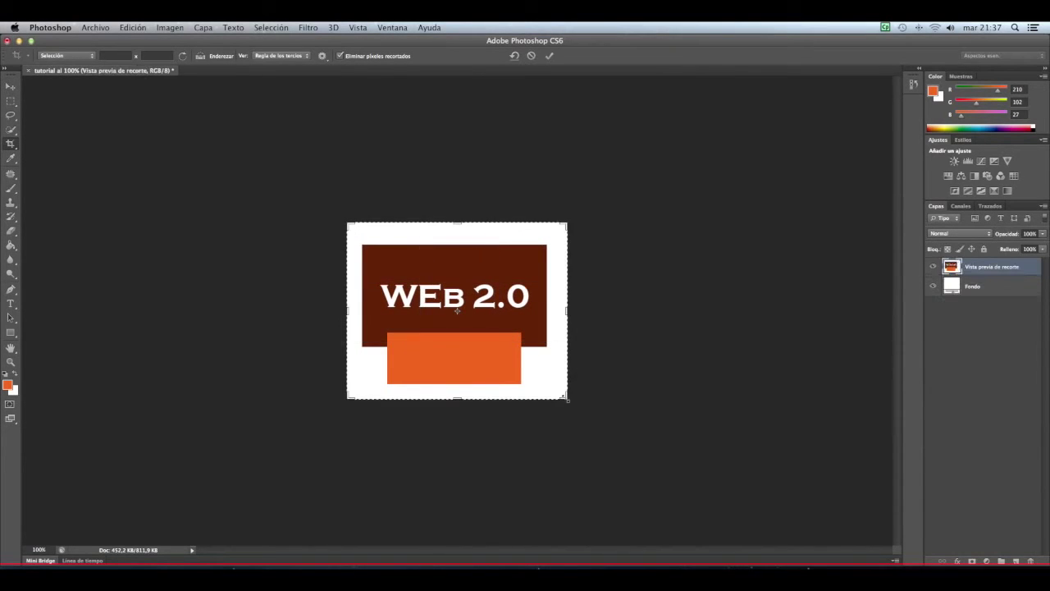
pyautogui.press('m')
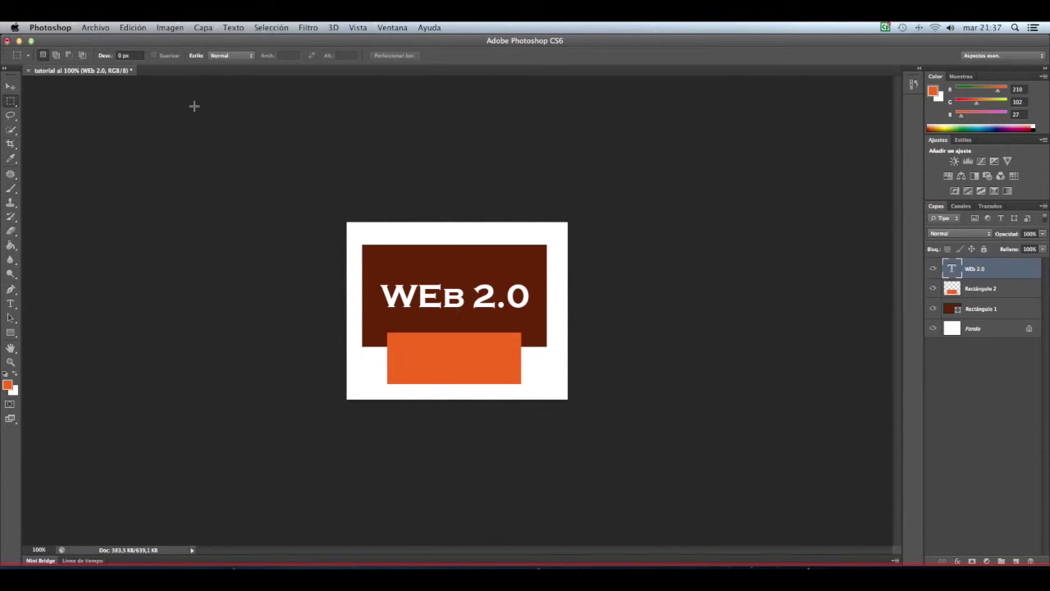
# Type 'TUTORIAL' on the orange rectangle, size it to 24 pt, and centre it
pyautogui.click(10, 304)
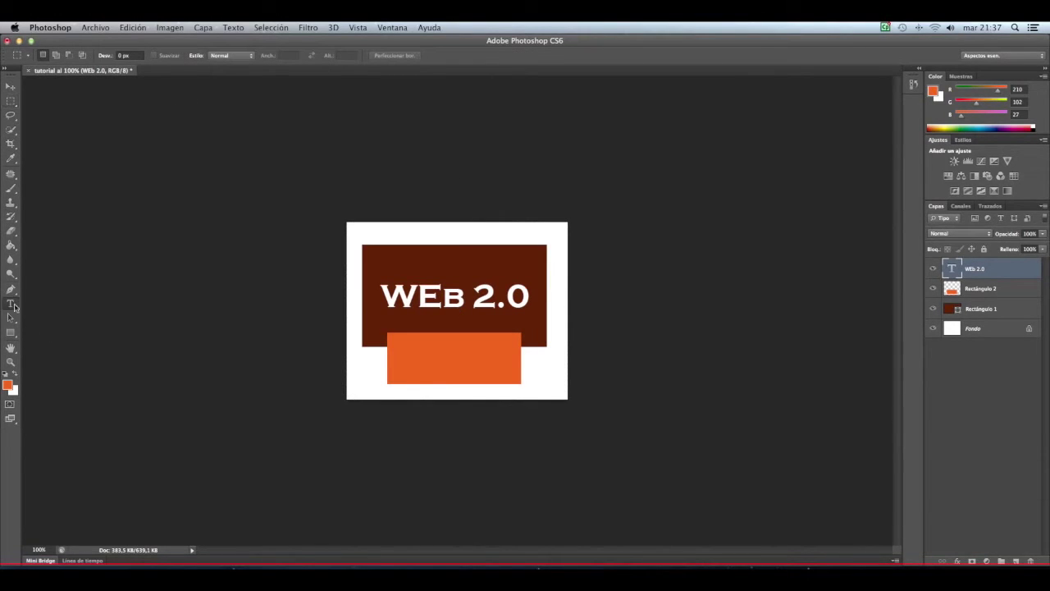
pyautogui.click(429, 357)
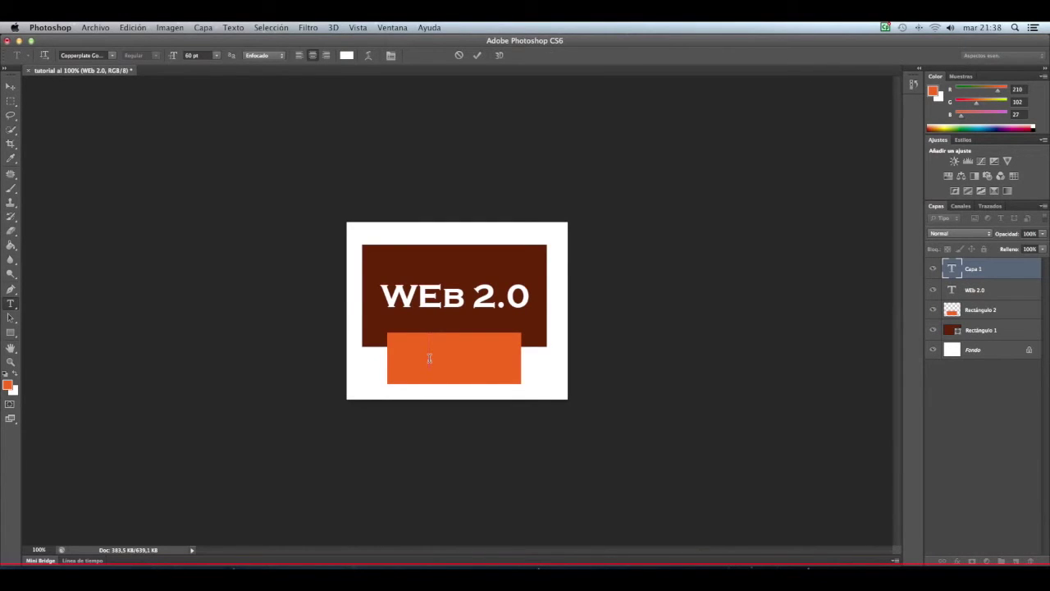
pyautogui.write('TUTORIAL')
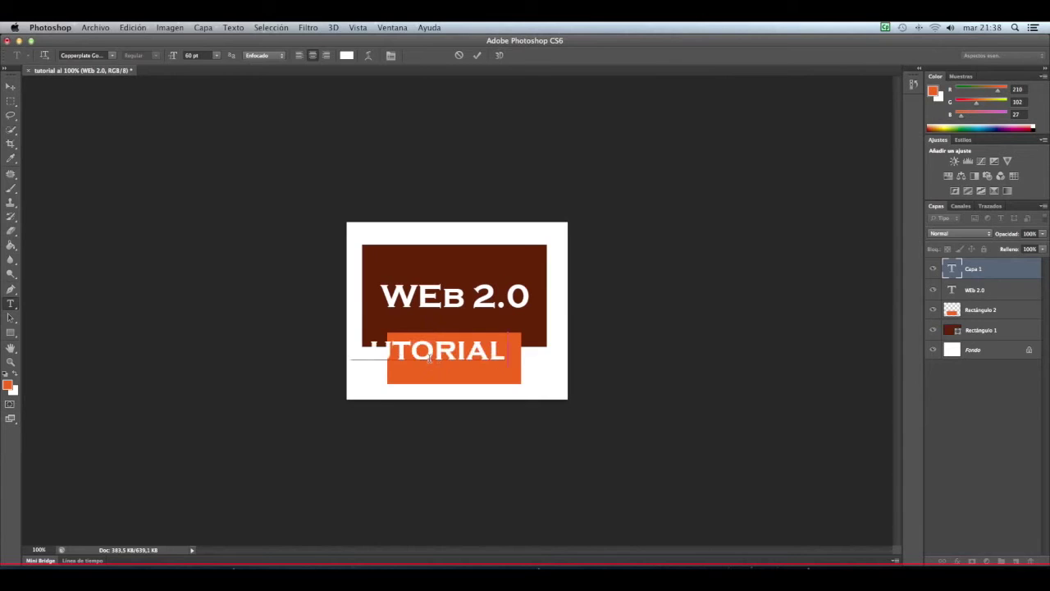
pyautogui.moveTo(507, 351); pyautogui.dragTo(291, 346)
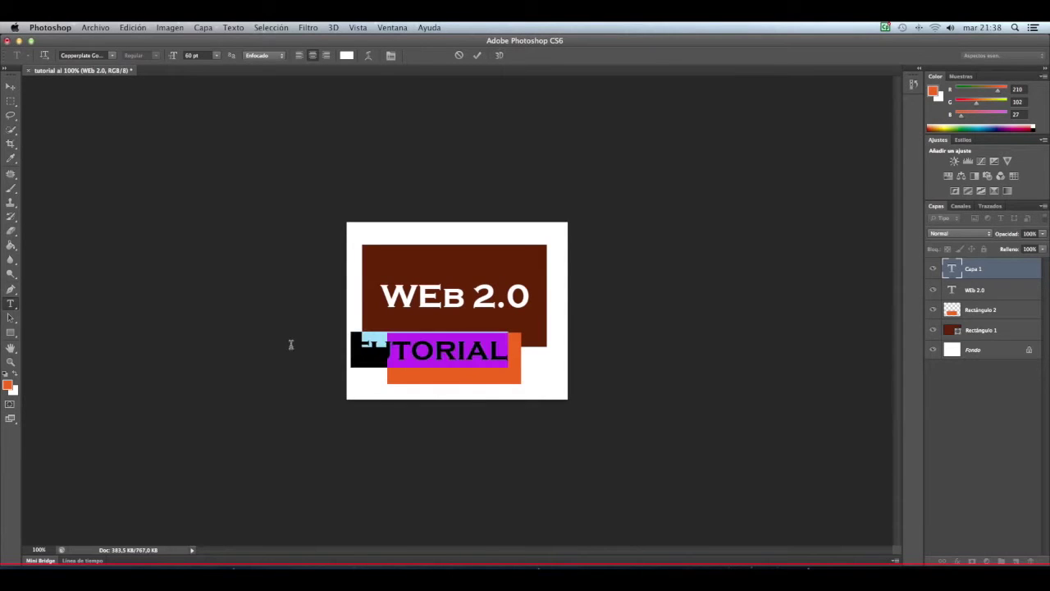
pyautogui.click(218, 55)
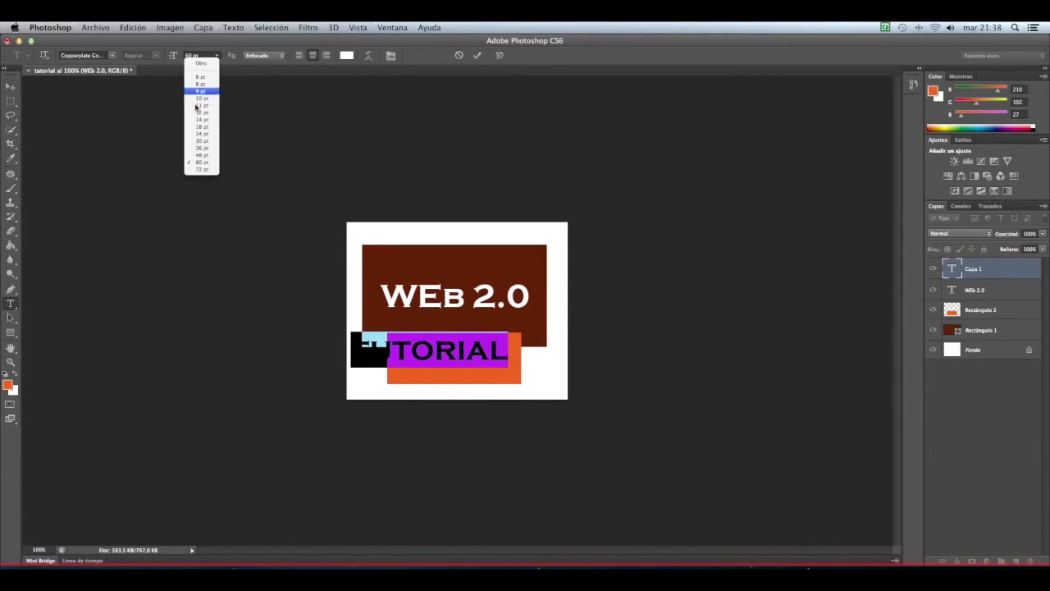
pyautogui.click(200, 111)
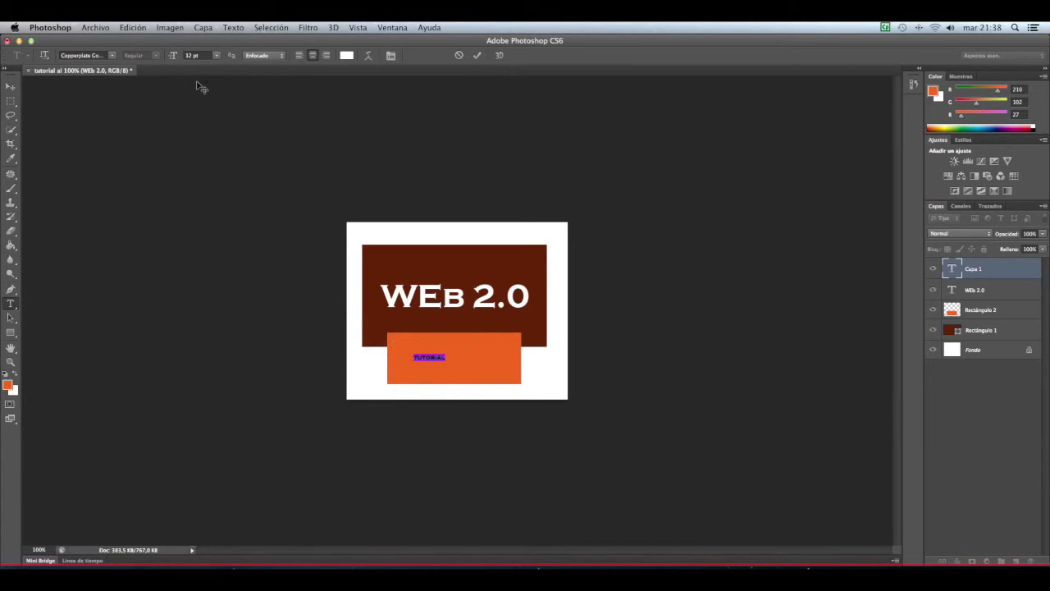
pyautogui.click(219, 56)
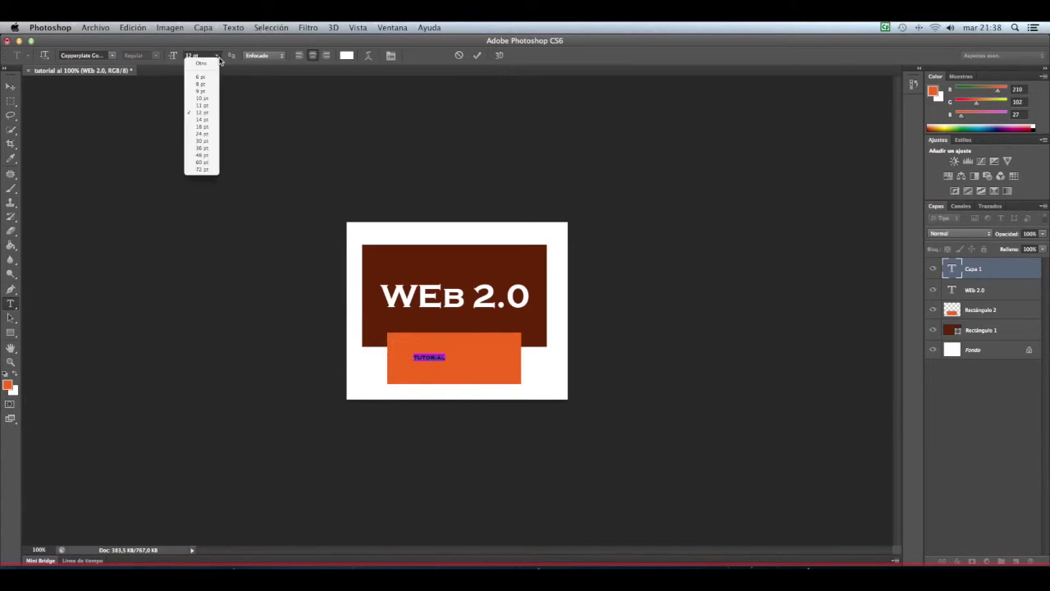
pyautogui.click(205, 134)
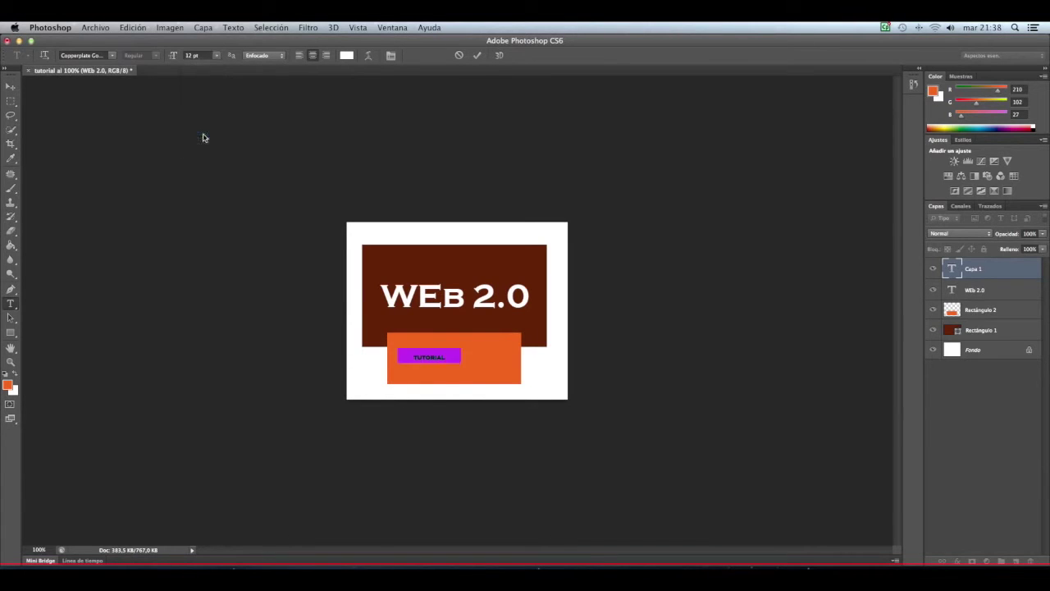
pyautogui.click(11, 87)
pyautogui.moveTo(432, 361); pyautogui.dragTo(458, 367)
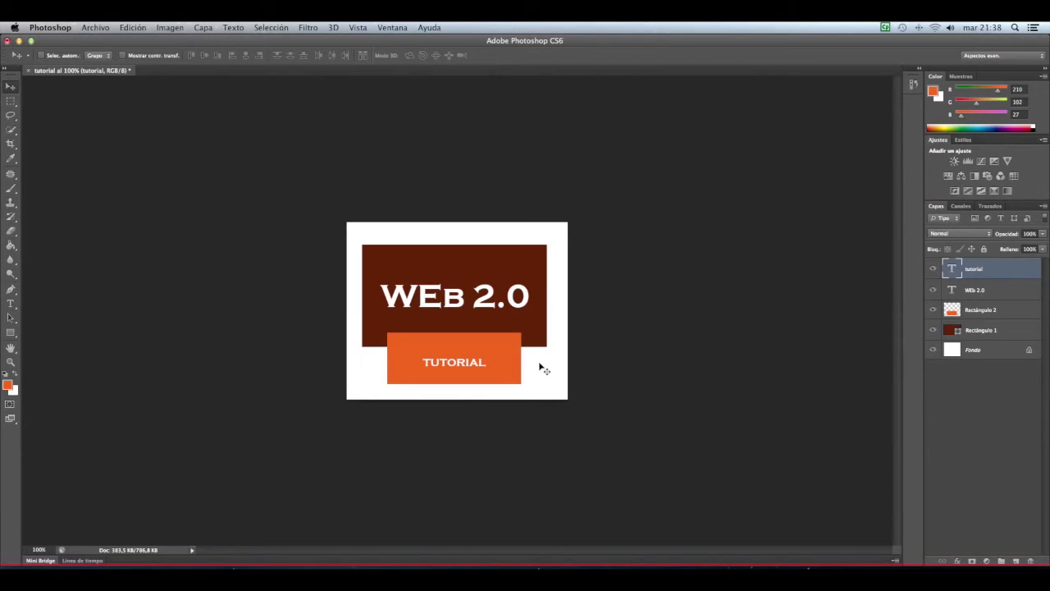
# Minimize the Photoshop window to show the desktop, then stop the screen recording
pyautogui.click(19, 41)
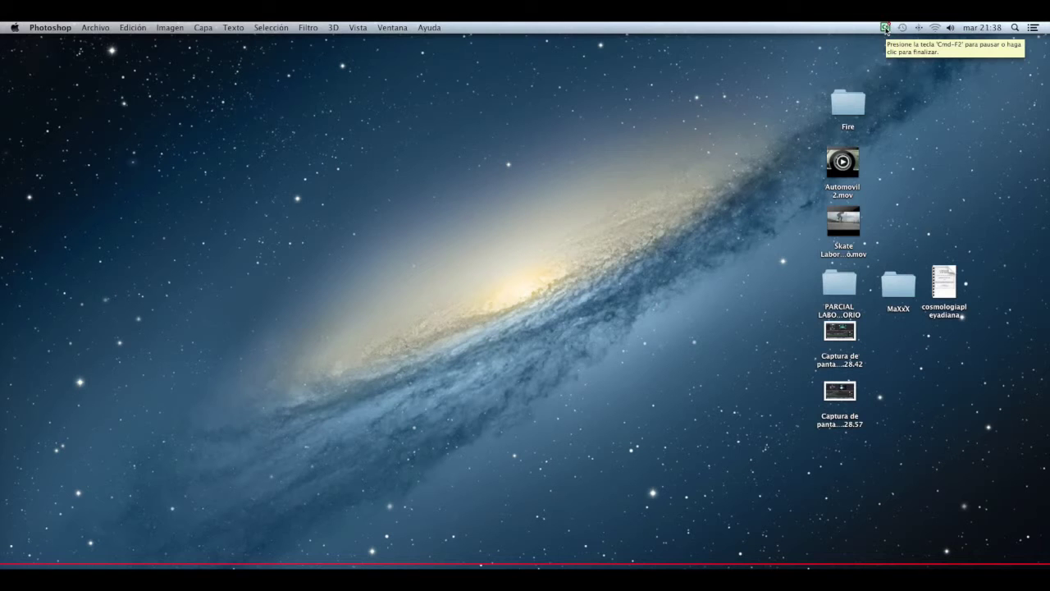
pyautogui.click(885, 28)
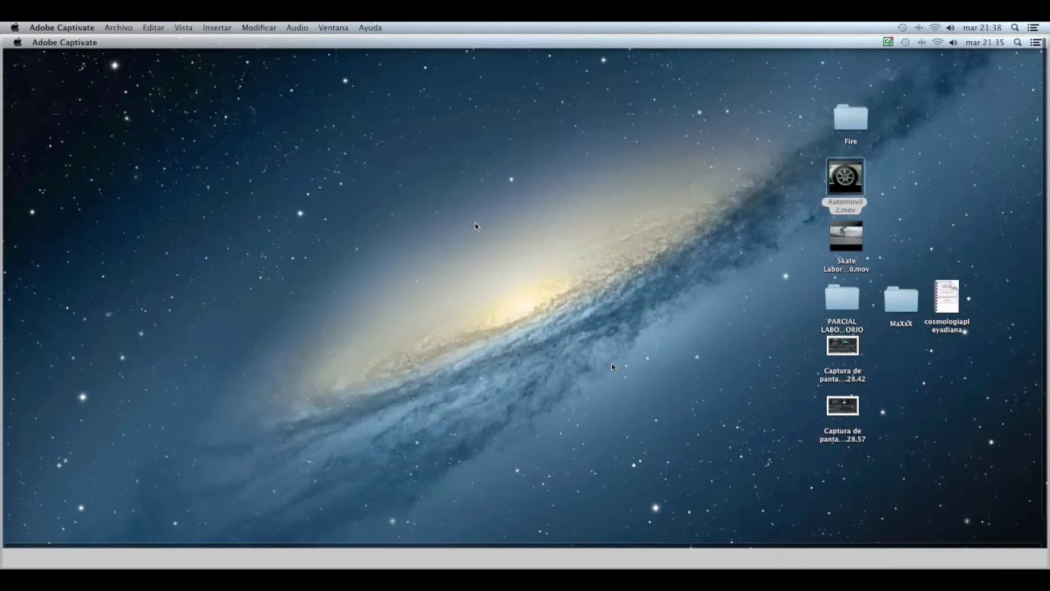
# Pause the preview and scrub through the banner work, from the WEb title to centred TUTORIAL, then the end
pyautogui.click(11, 561)
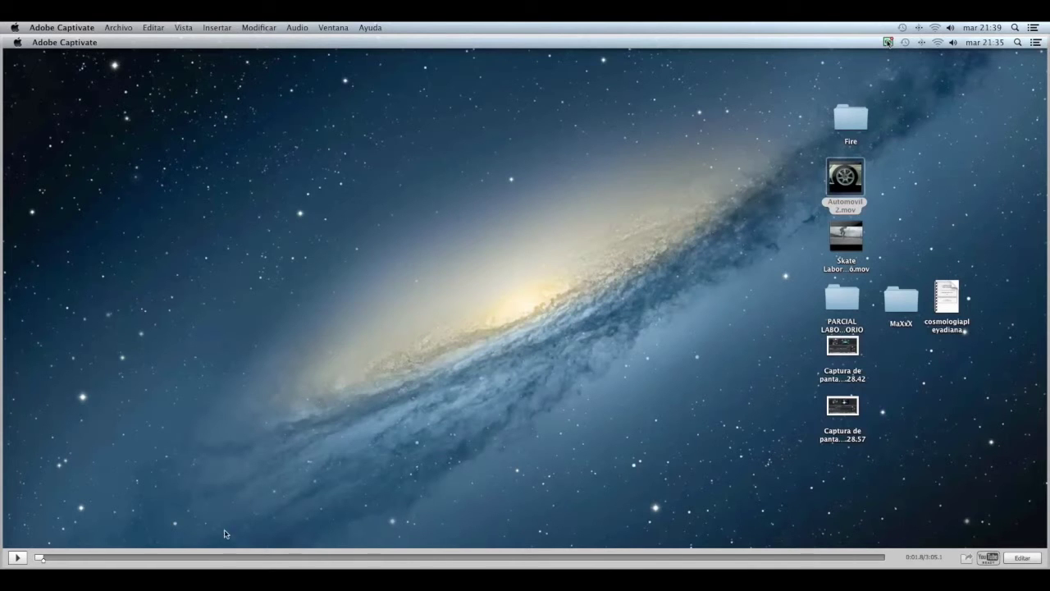
pyautogui.moveTo(45, 562); pyautogui.dragTo(76, 560)
pyautogui.moveTo(231, 564); pyautogui.dragTo(321, 564)
pyautogui.click(402, 563)
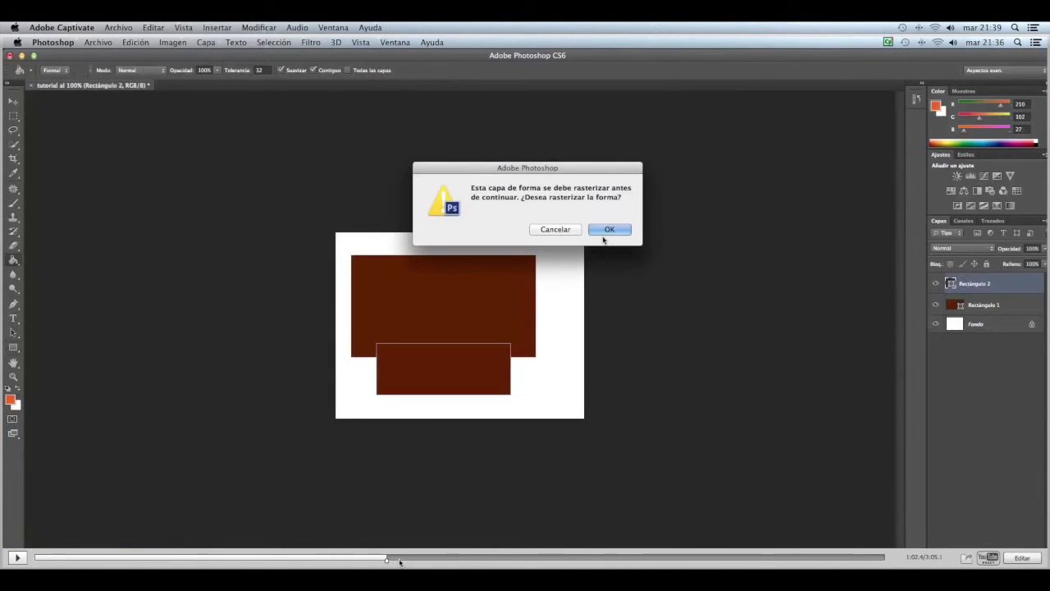
pyautogui.click(465, 558)
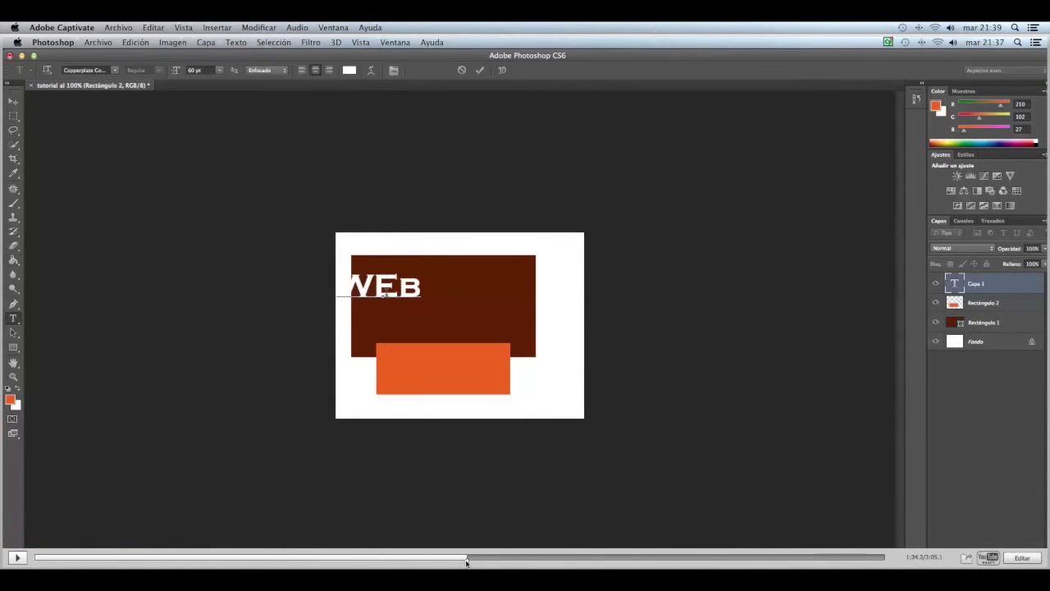
pyautogui.click(535, 560)
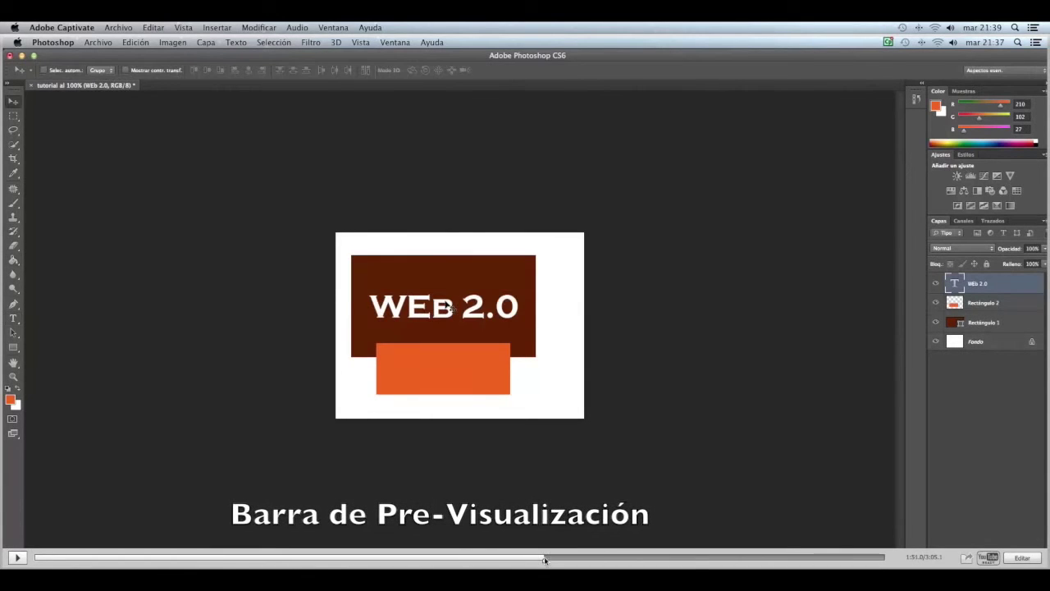
pyautogui.click(607, 559)
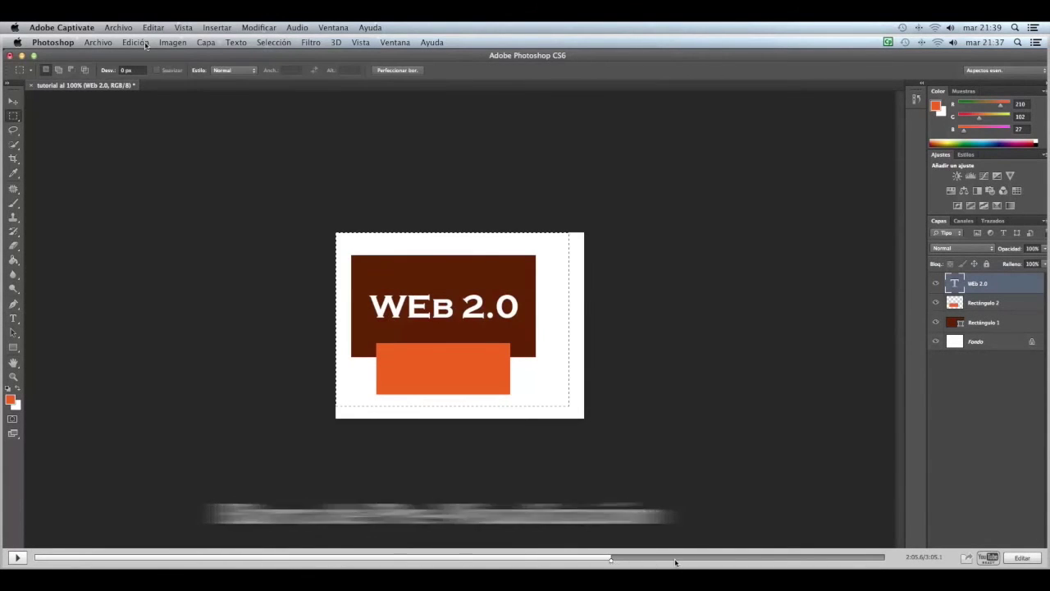
pyautogui.click(710, 559)
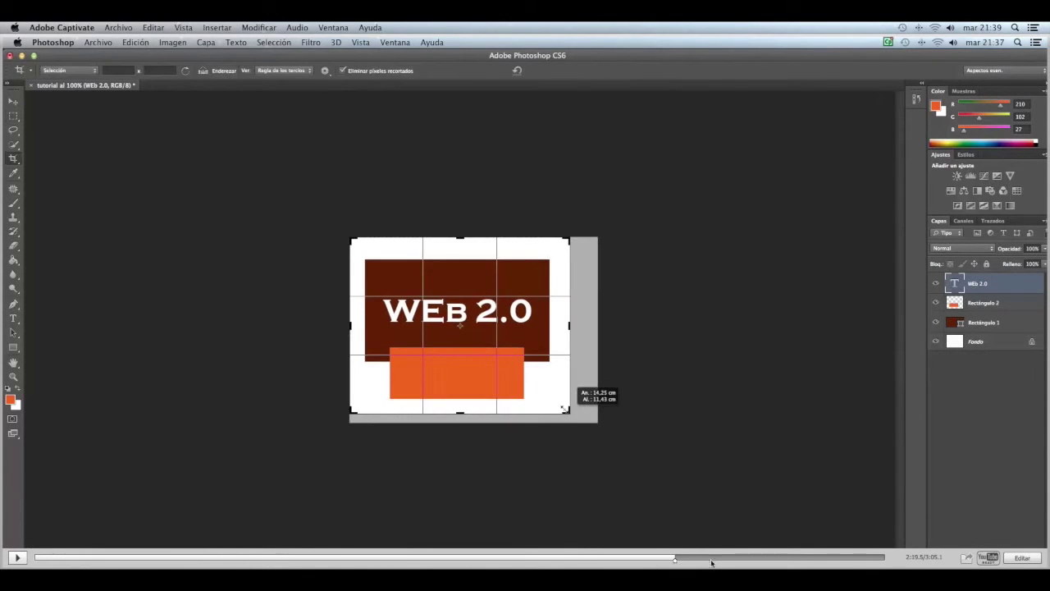
pyautogui.click(755, 559)
pyautogui.click(786, 559)
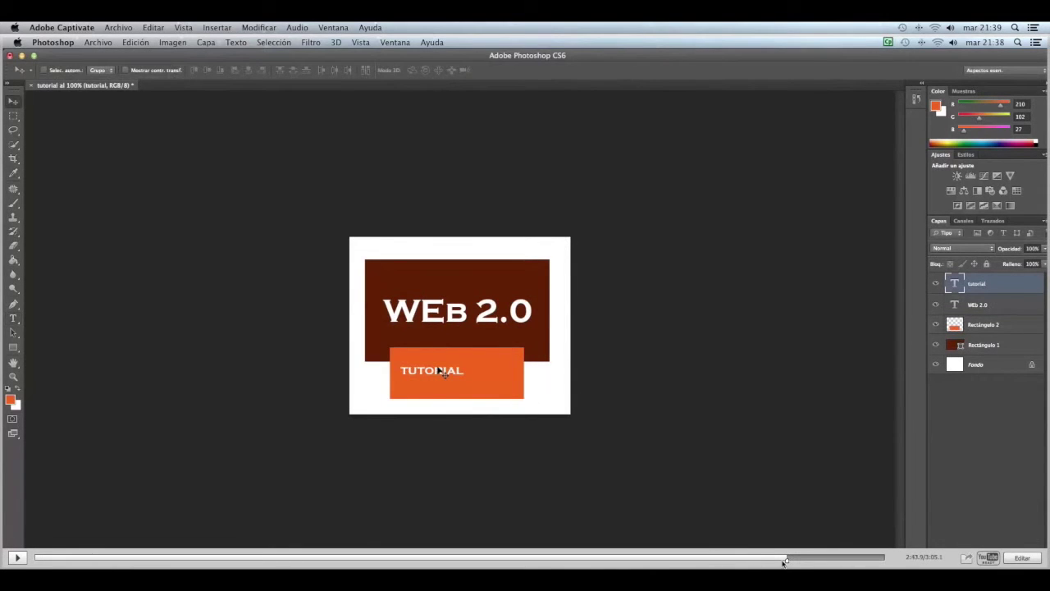
pyautogui.click(828, 559)
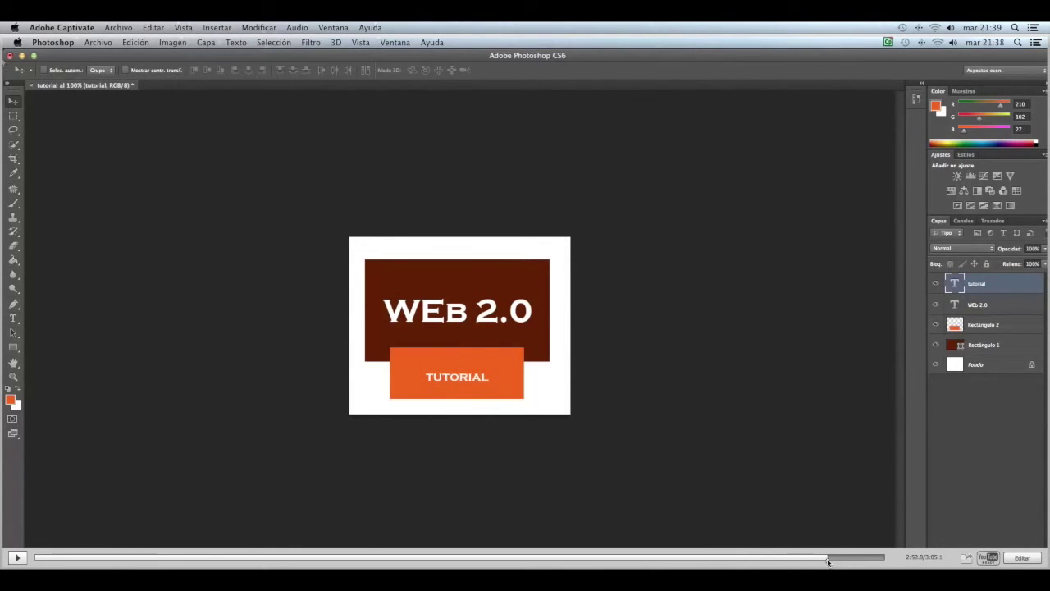
pyautogui.click(854, 558)
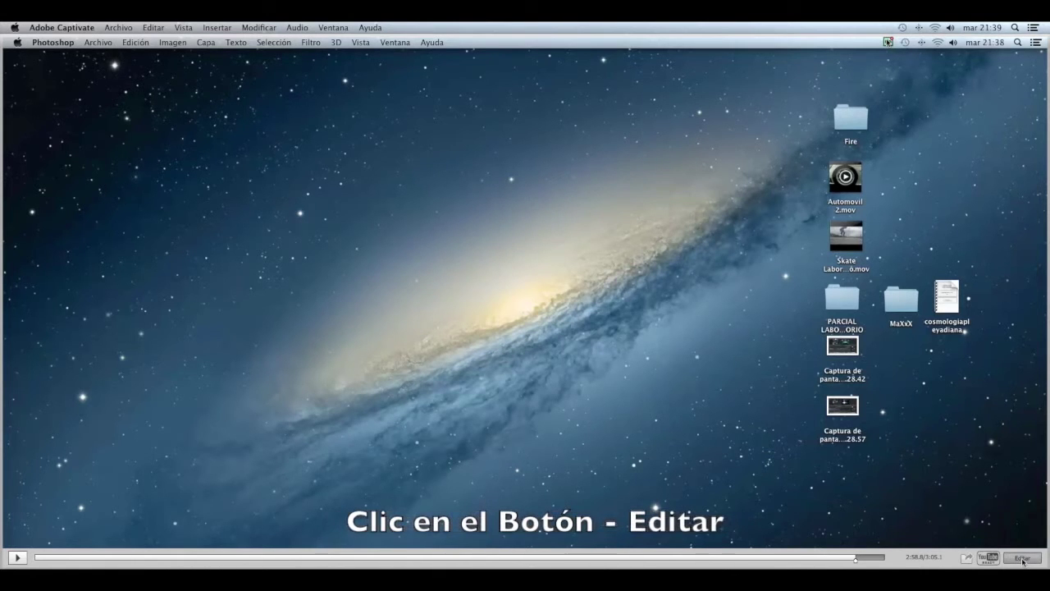
# Open the 185.2 s recording for editing and set the stage zoom to 50%
pyautogui.click(1021, 558)
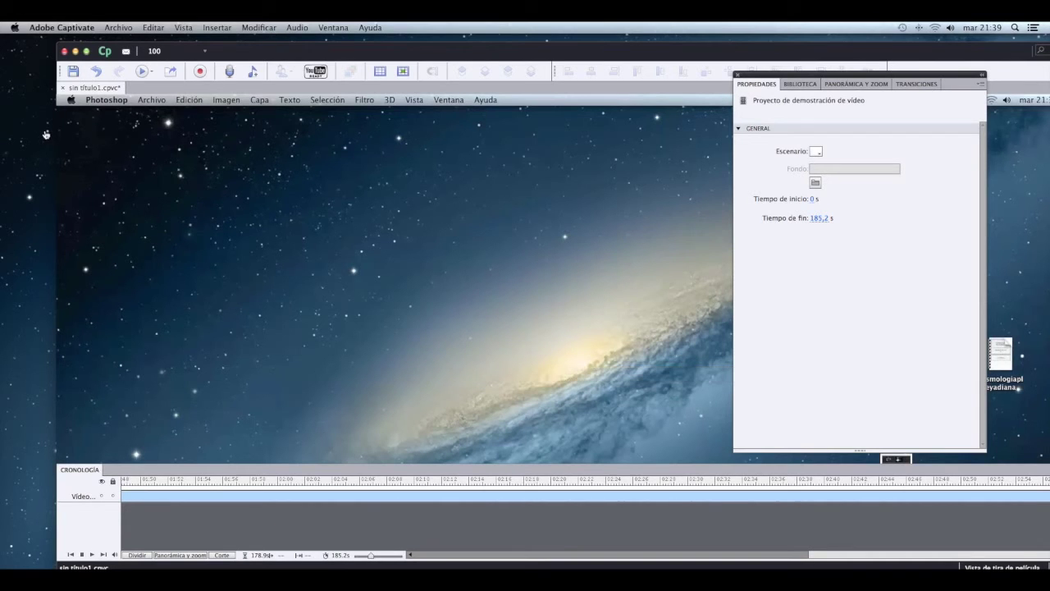
pyautogui.moveTo(355, 57); pyautogui.dragTo(318, 58)
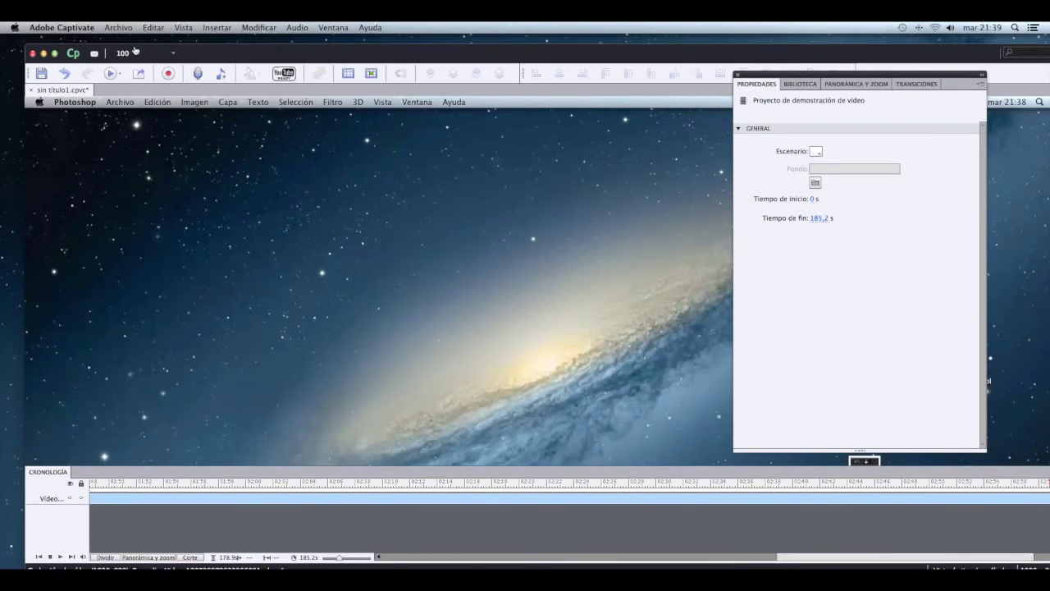
pyautogui.click(173, 52)
pyautogui.click(156, 75)
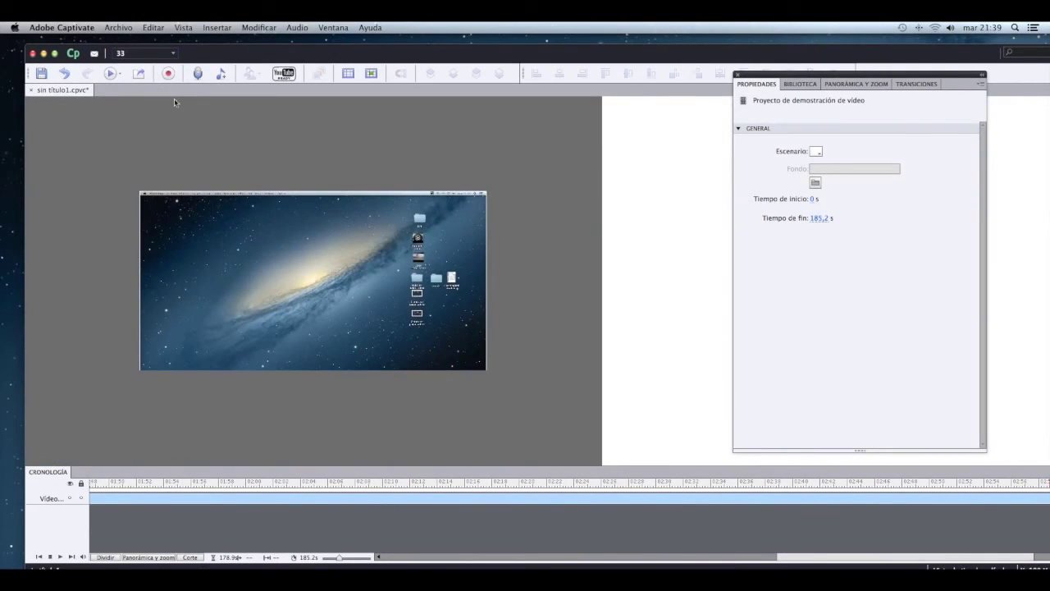
pyautogui.click(148, 52)
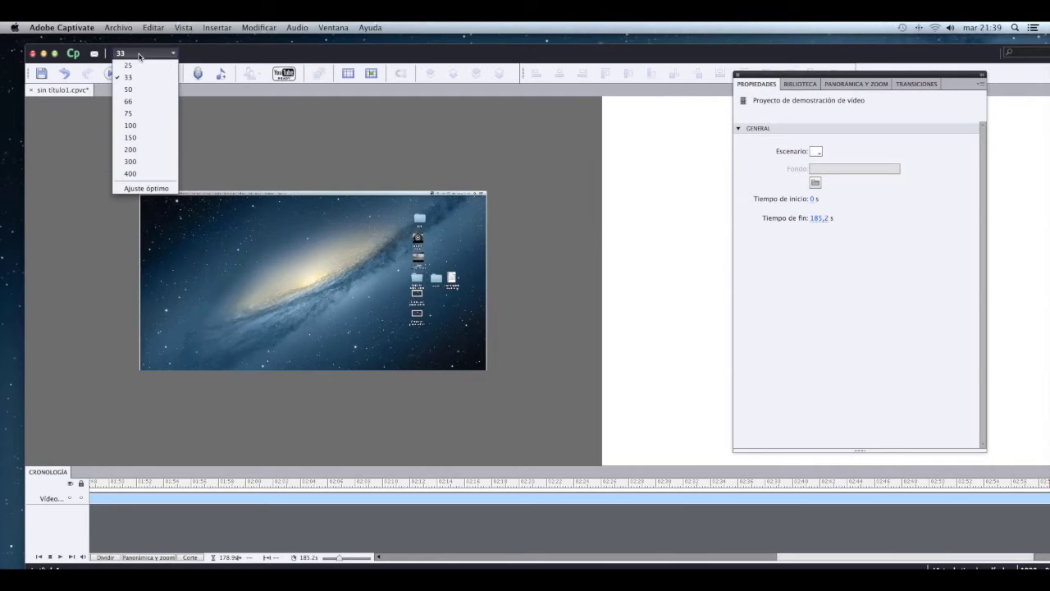
pyautogui.click(145, 92)
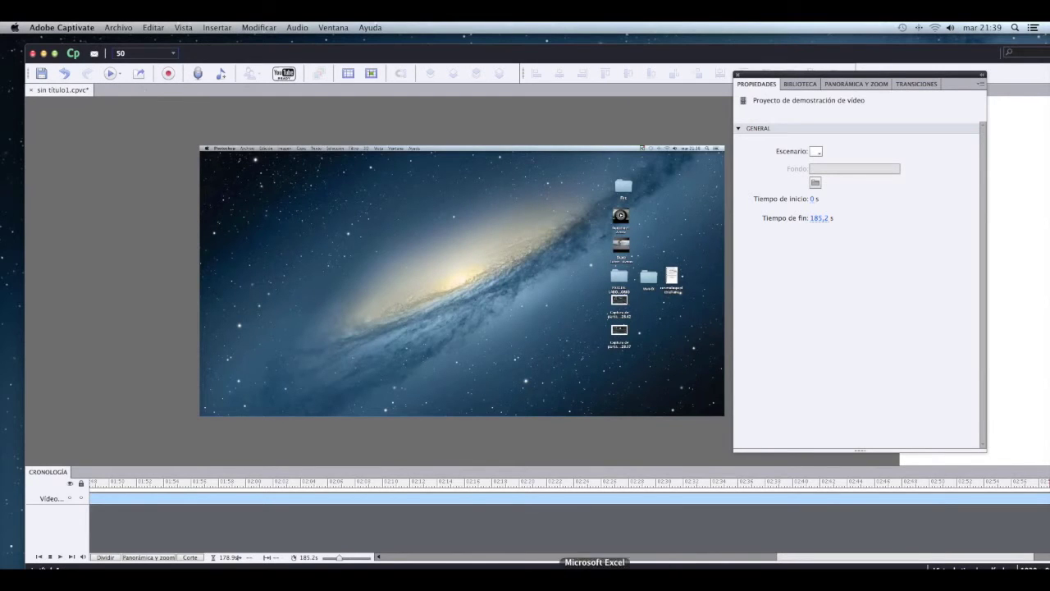
pyautogui.moveTo(776, 77); pyautogui.dragTo(830, 83)
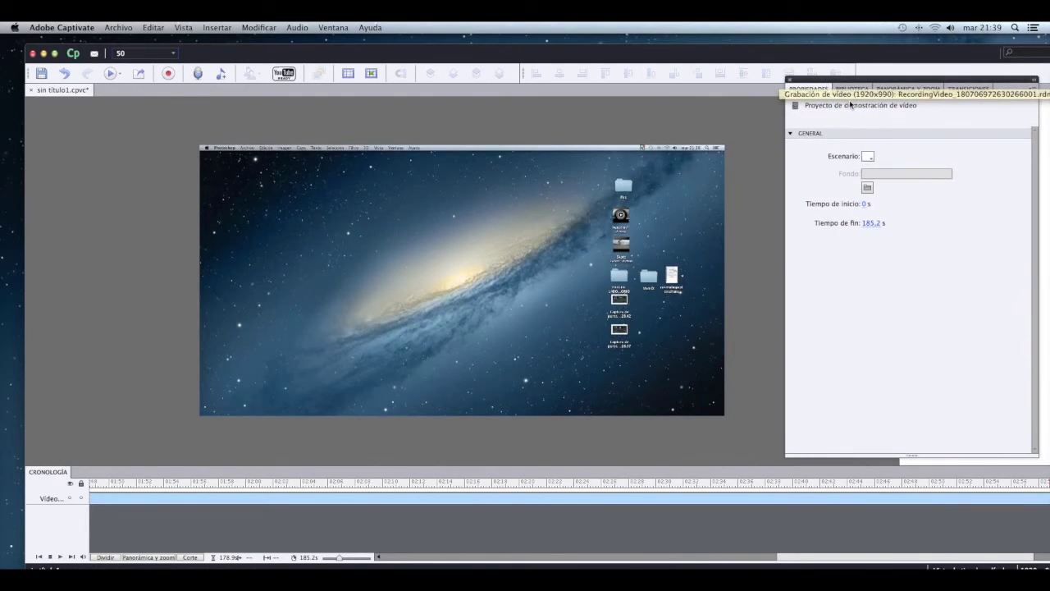
# Show the Biblioteca library and browse its Audio, Vídeo, Imágenes and Fondos folders
pyautogui.click(850, 89)
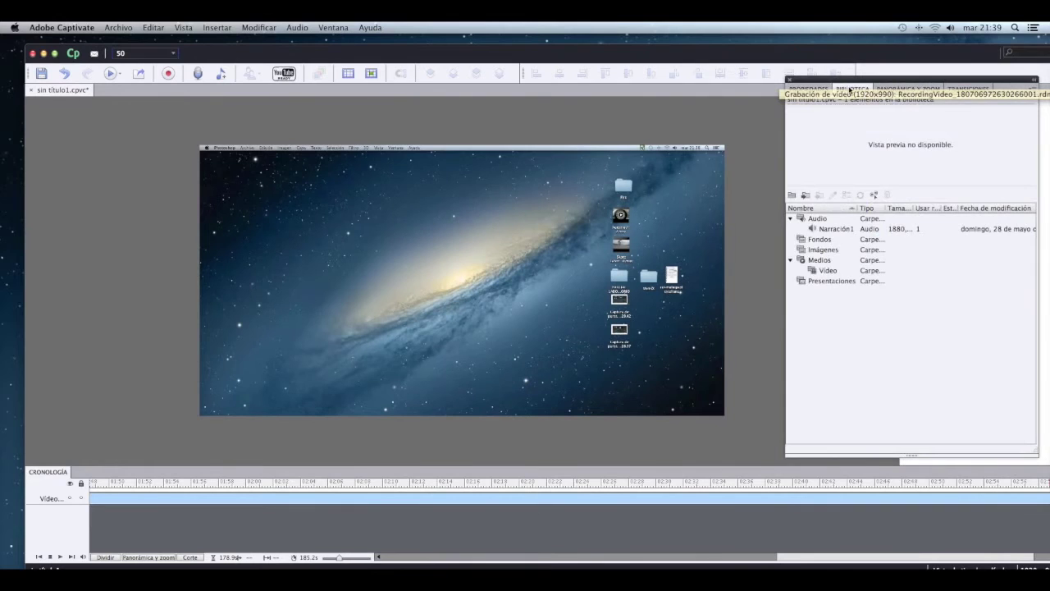
pyautogui.click(824, 219)
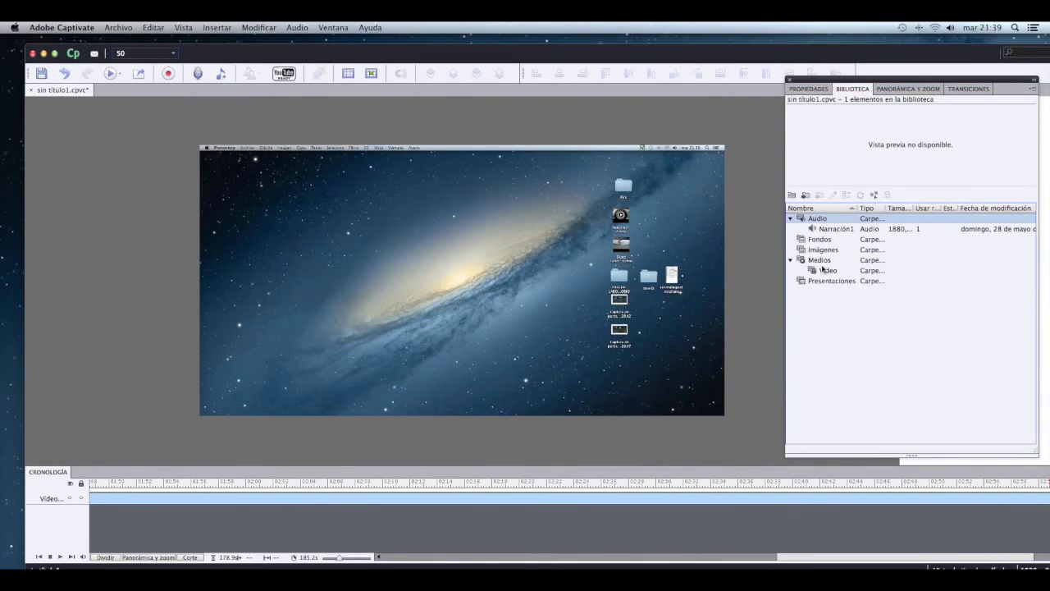
pyautogui.click(828, 271)
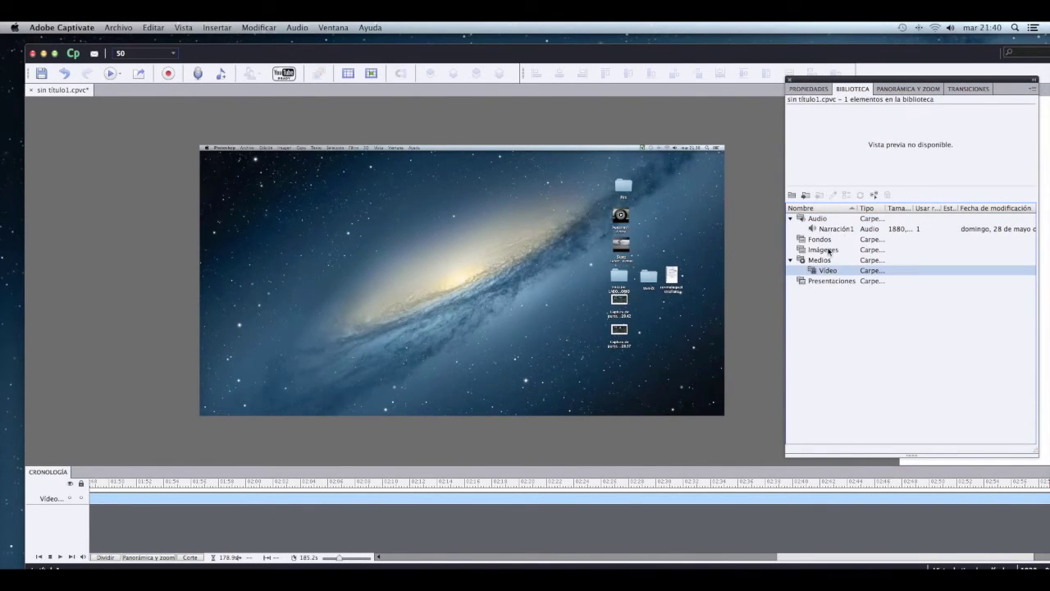
pyautogui.click(828, 251)
pyautogui.click(829, 241)
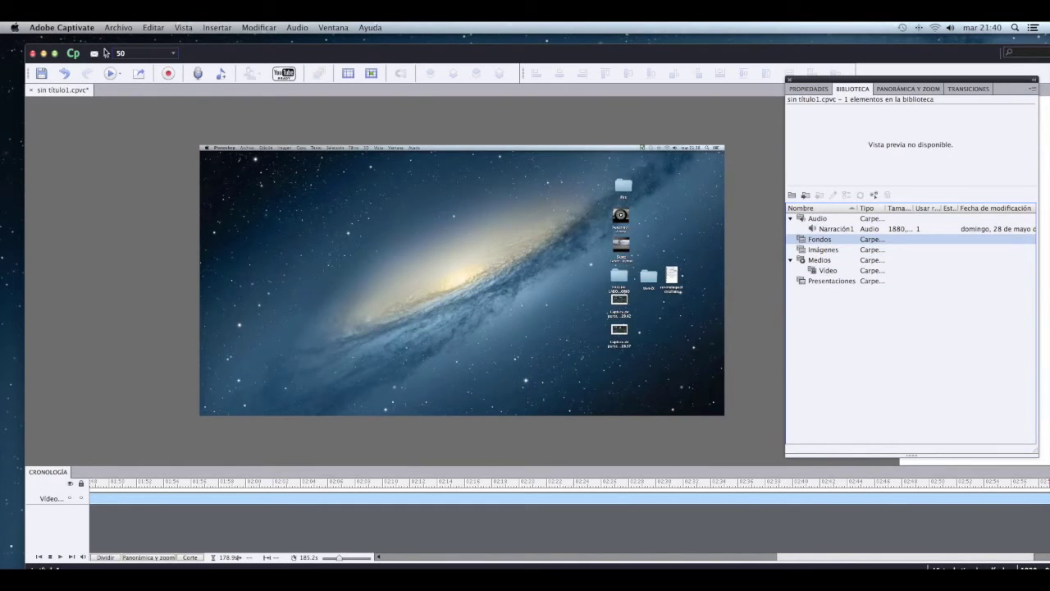
# Zoom the stage to 66% and adjust the timeline view
pyautogui.click(143, 53)
pyautogui.press('super+equal')
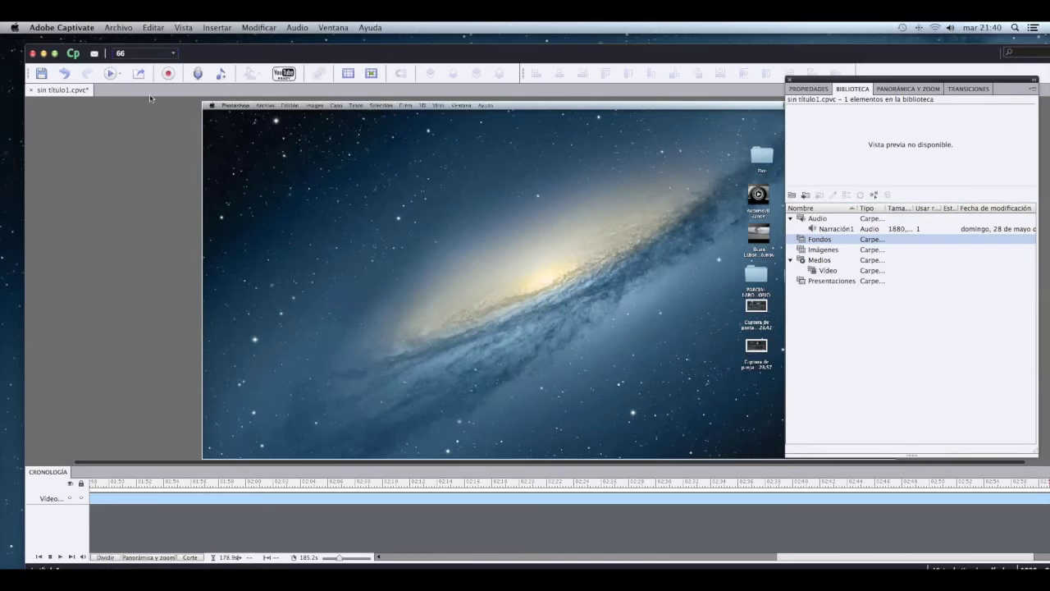
pyautogui.scroll(-2, 577, 344)
pyautogui.hscroll(3, 578, 345)
pyautogui.scroll(-1, 578, 345)
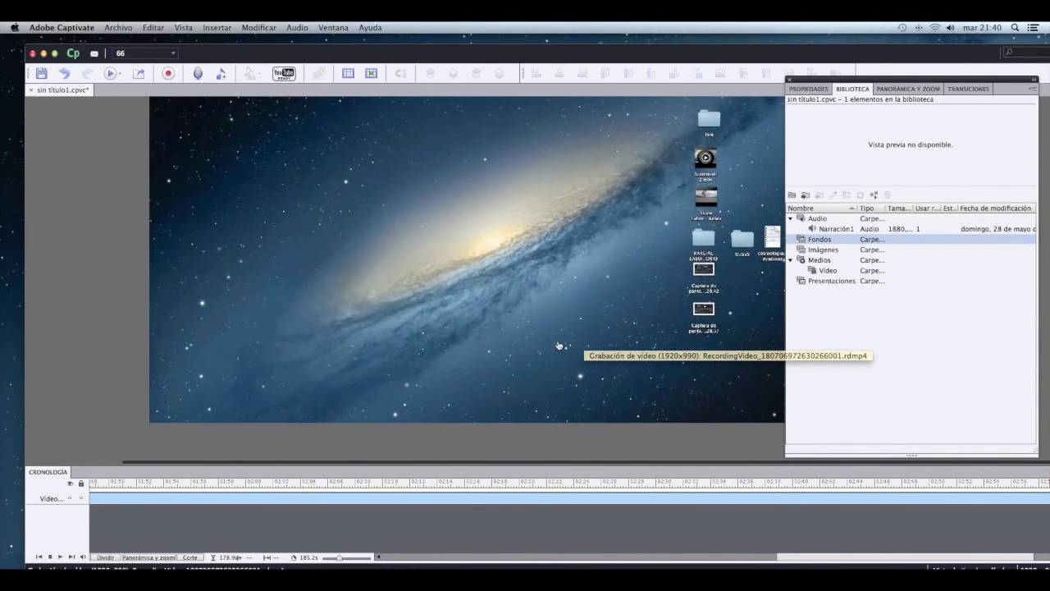
pyautogui.scroll(1, 566, 341)
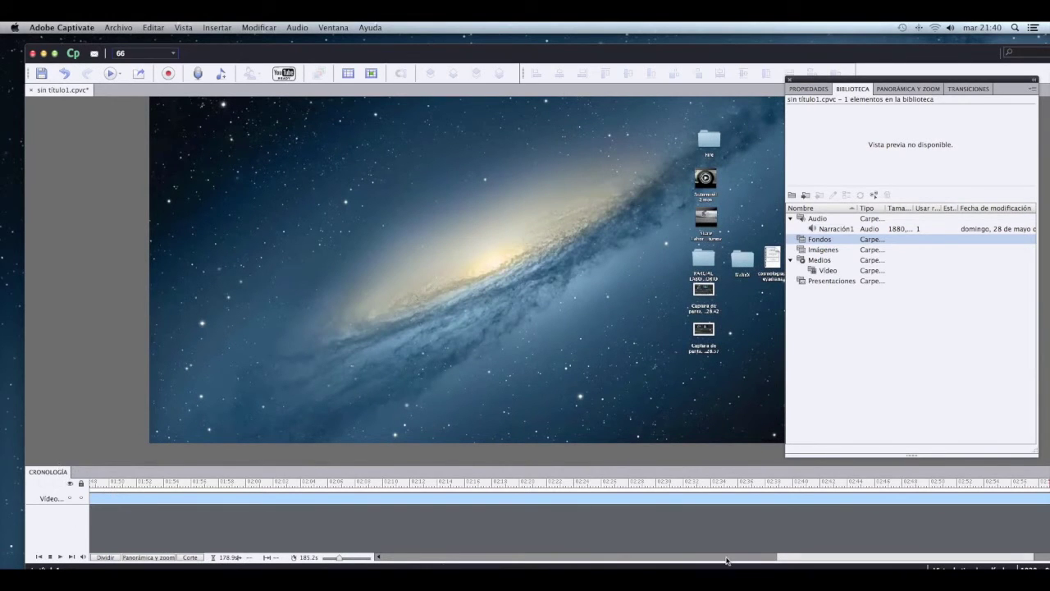
pyautogui.moveTo(824, 557); pyautogui.dragTo(983, 515)
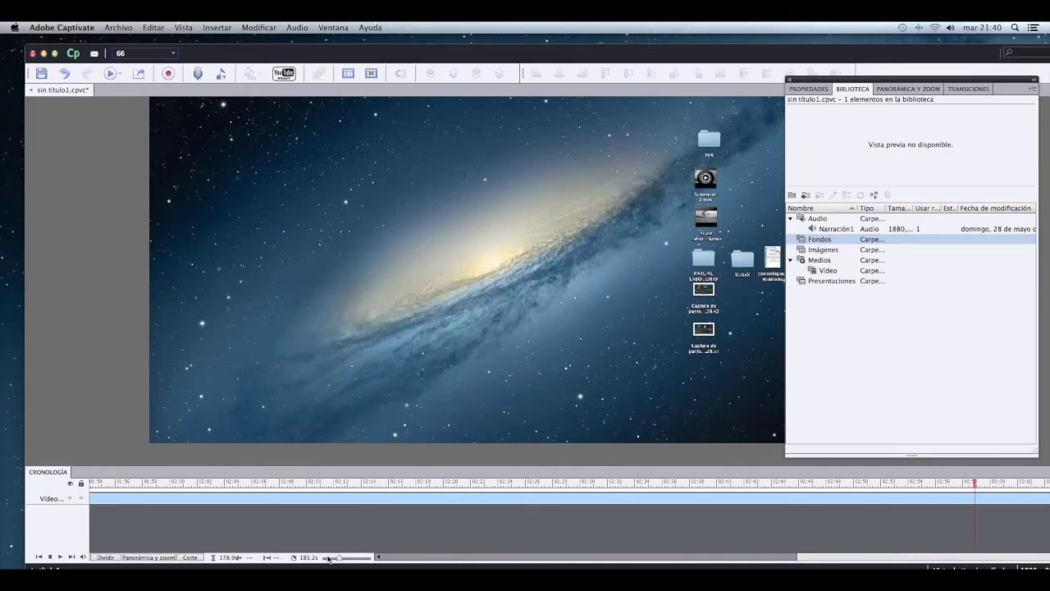
pyautogui.moveTo(340, 558); pyautogui.dragTo(333, 562)
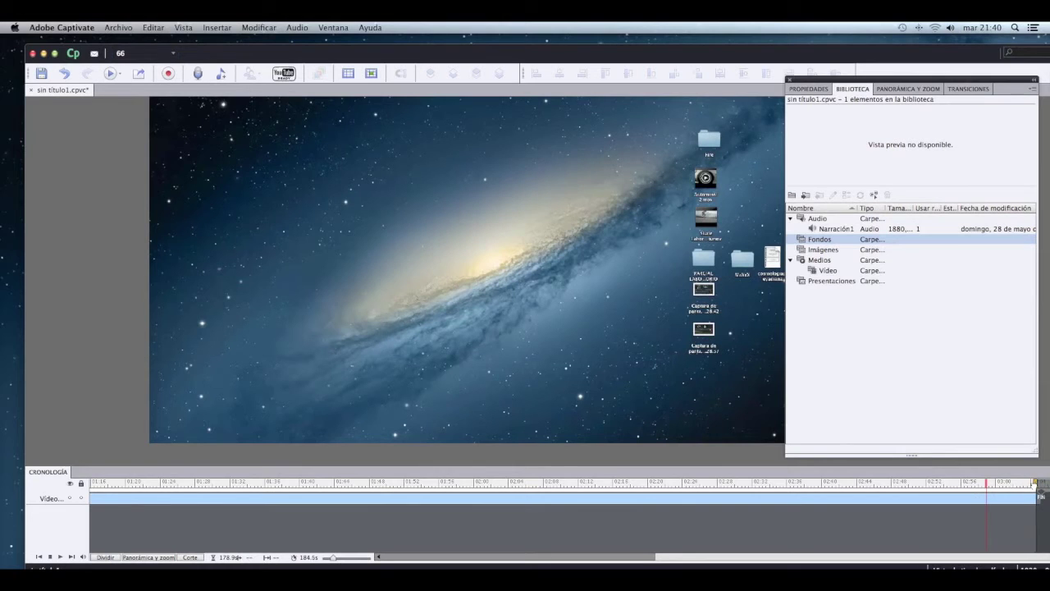
# Trim the video clip's end slightly and play the video from its start
pyautogui.moveTo(1040, 484)
pyautogui.mouseDown()
pyautogui.moveTo(1017, 484)
pyautogui.moveTo(1039, 485)
pyautogui.mouseUp()
pyautogui.hscroll(-15, 768, 523)
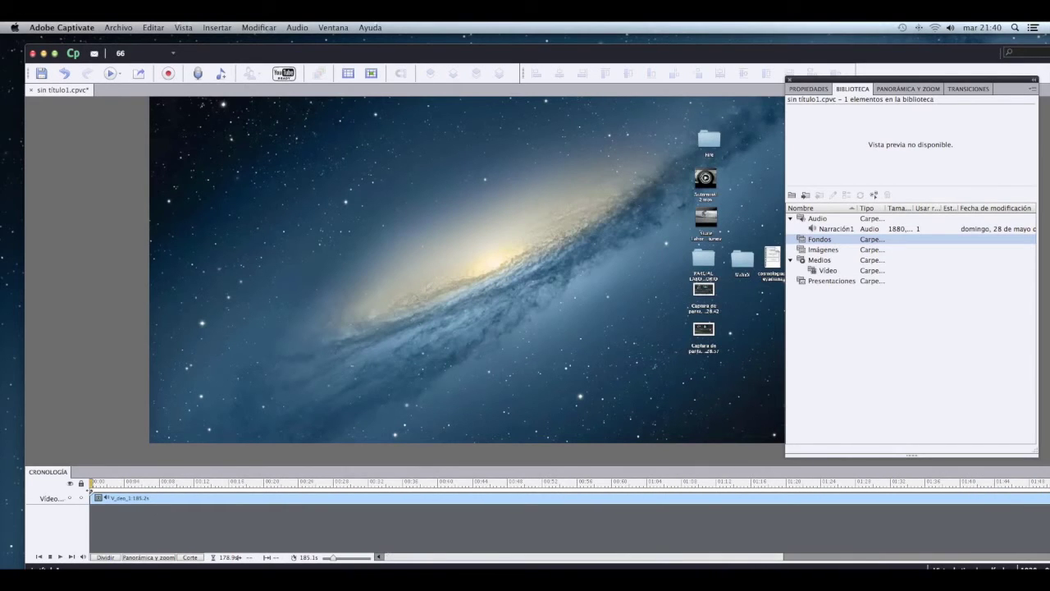
pyautogui.click(99, 484)
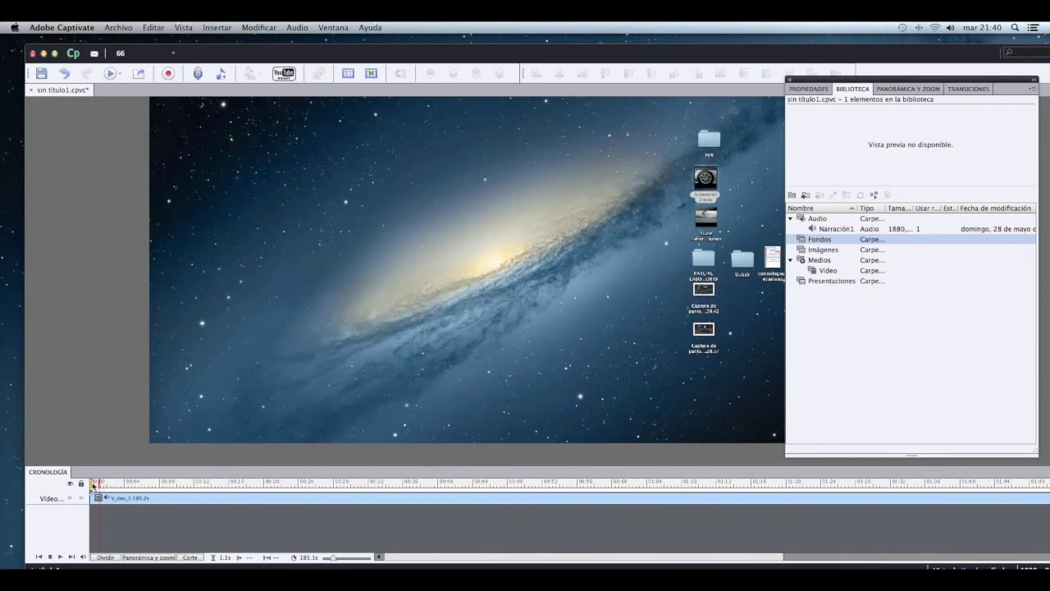
pyautogui.moveTo(99, 484); pyautogui.dragTo(181, 488)
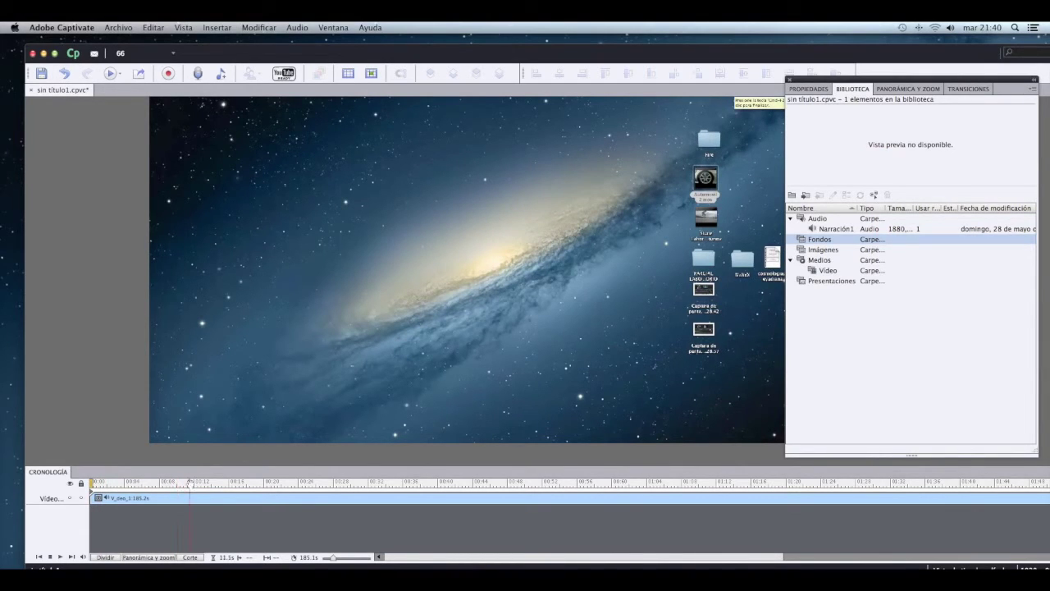
pyautogui.moveTo(188, 482); pyautogui.dragTo(88, 486)
pyautogui.press('space')
pyautogui.press('space')
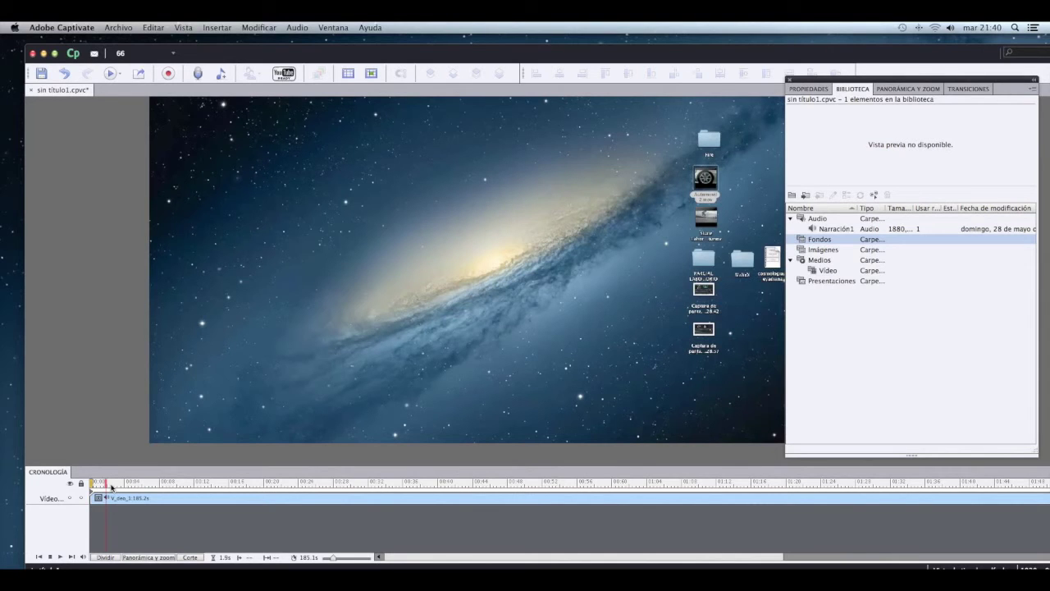
# Play the video from the 37.7 s new-document dialog until about 53 s
pyautogui.click(207, 489)
pyautogui.click(300, 487)
pyautogui.click(417, 487)
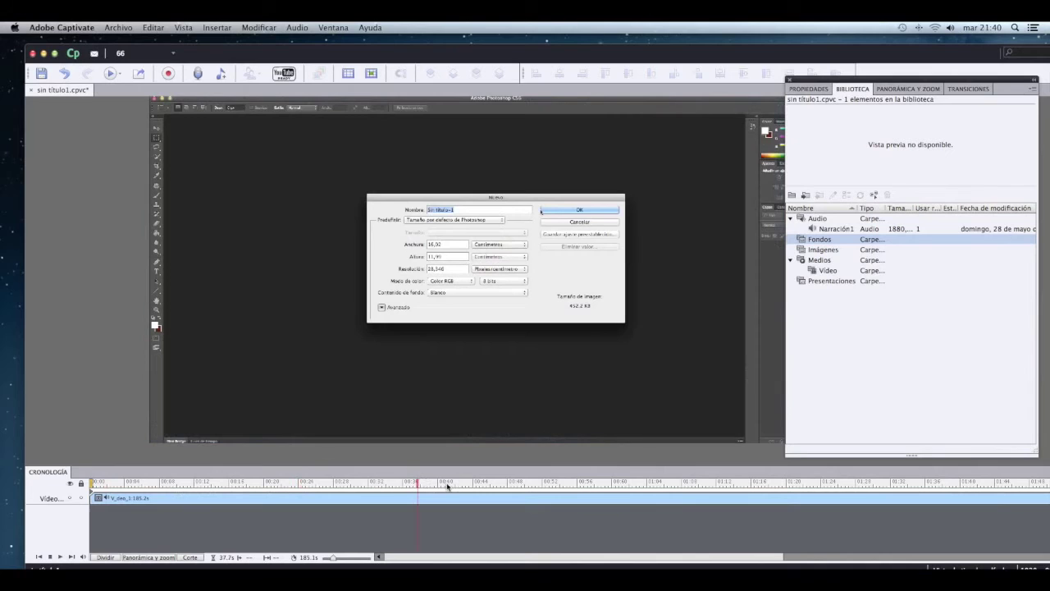
pyautogui.press('space')
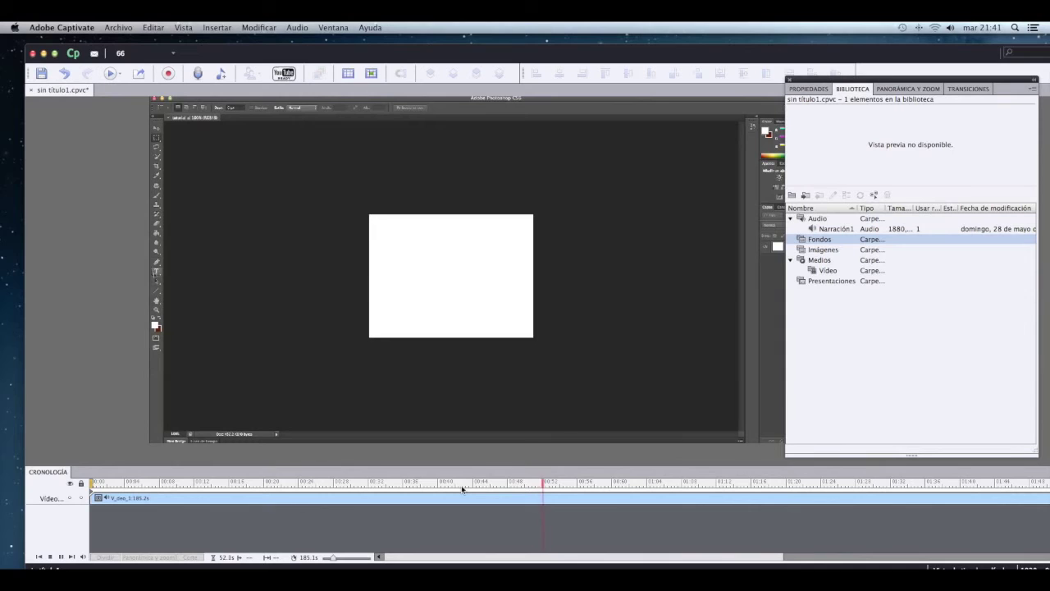
pyautogui.press('space')
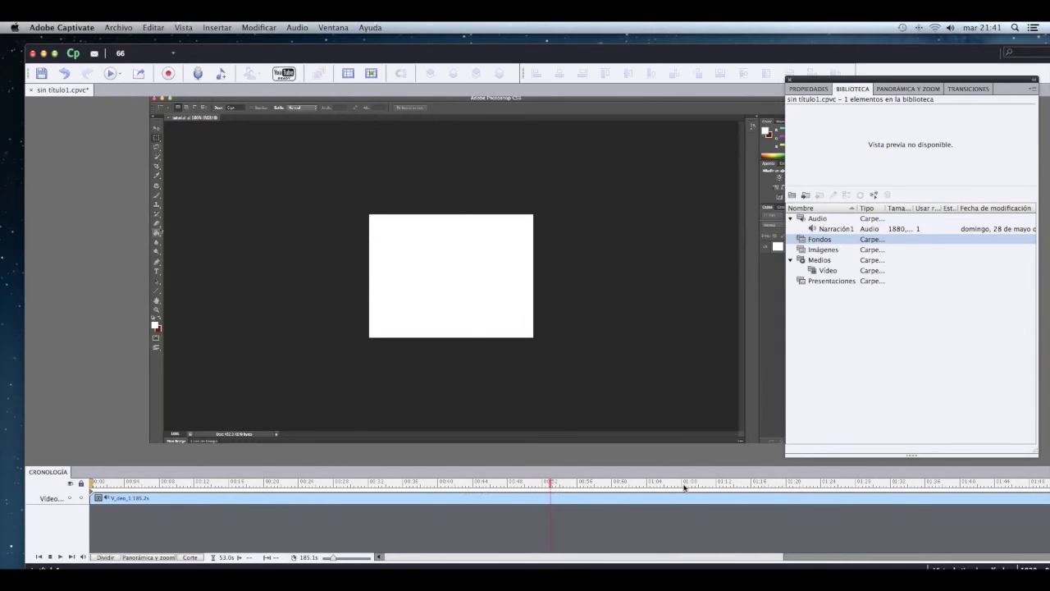
# Play from 68 s, then scrub back and settle at about 70 s with two brown rectangles
pyautogui.click(682, 483)
pyautogui.press('space')
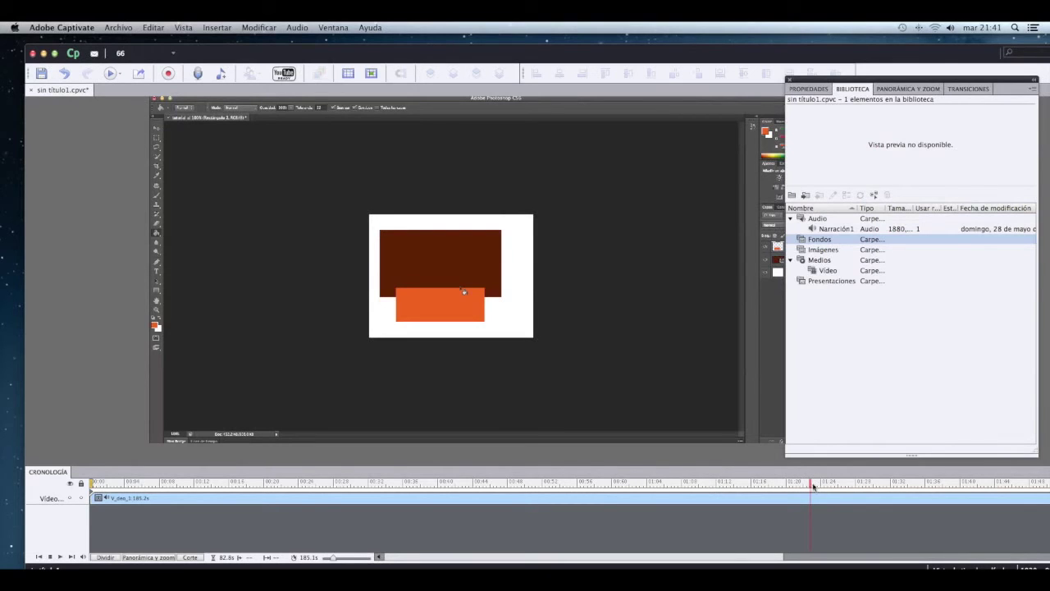
pyautogui.moveTo(812, 486); pyautogui.dragTo(518, 485)
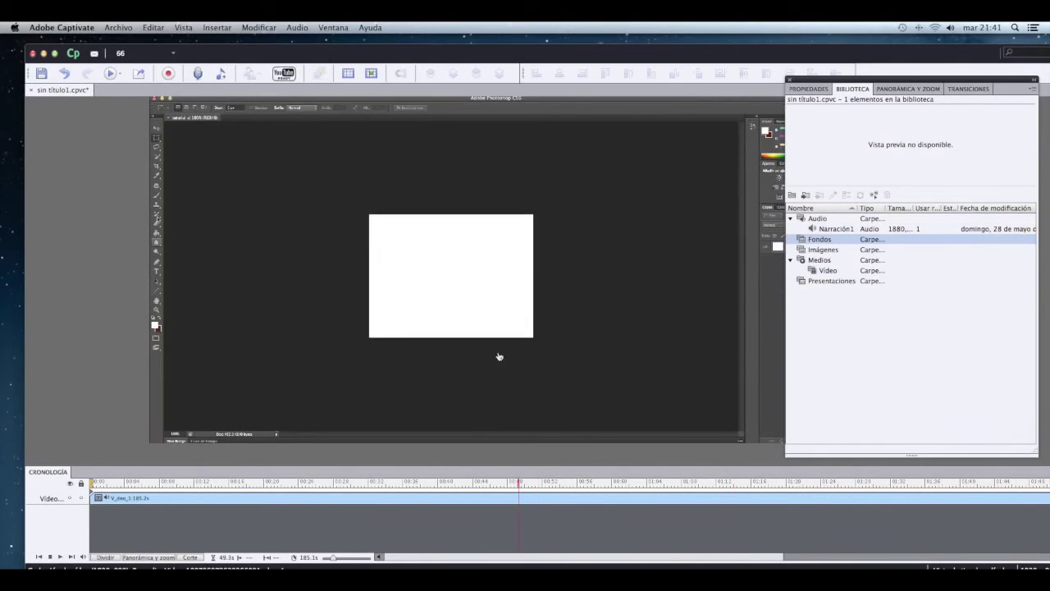
pyautogui.moveTo(613, 476); pyautogui.dragTo(645, 479)
pyautogui.click(701, 483)
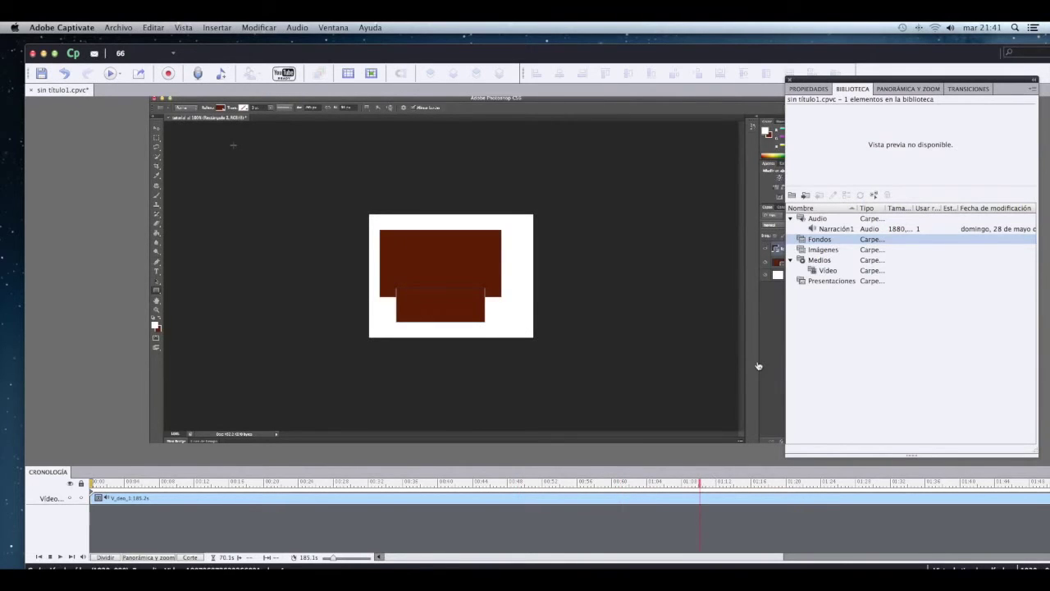
# In the Panorámica y zoom panel, add a pan-and-zoom point at 66.5 s
pyautogui.click(927, 90)
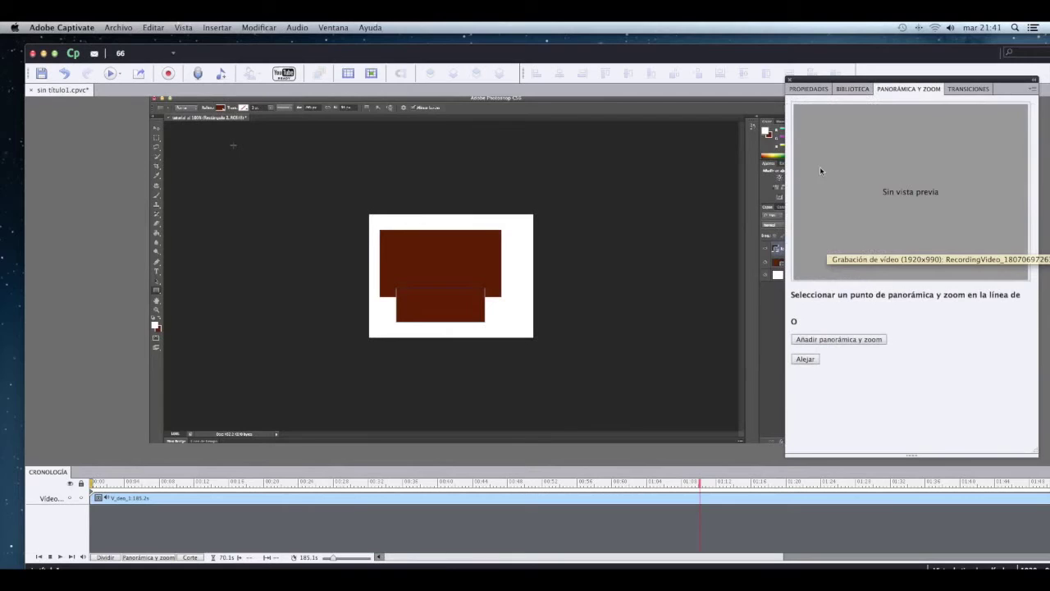
pyautogui.click(653, 484)
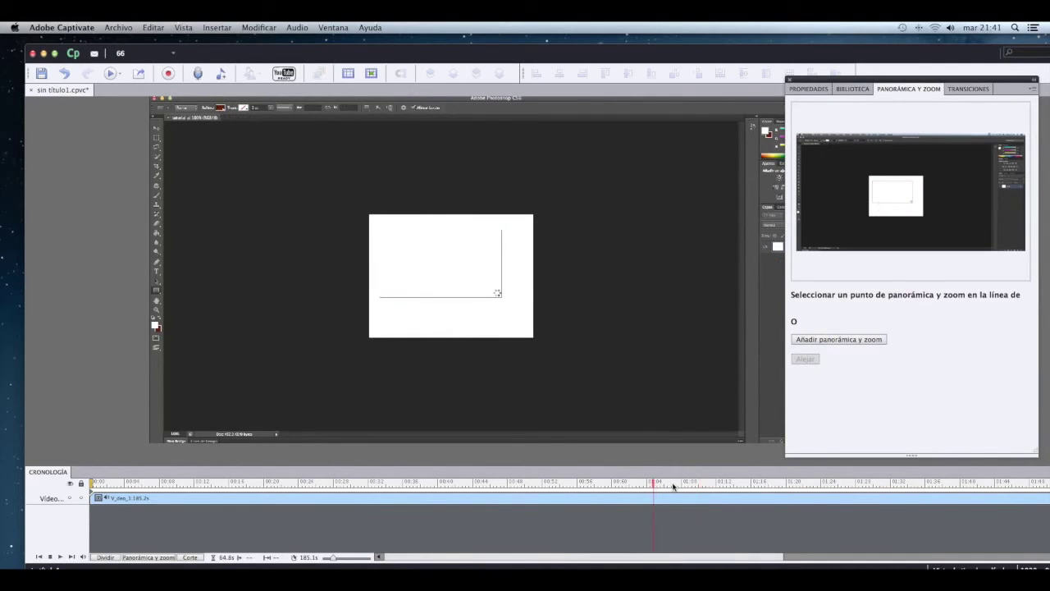
pyautogui.click(669, 484)
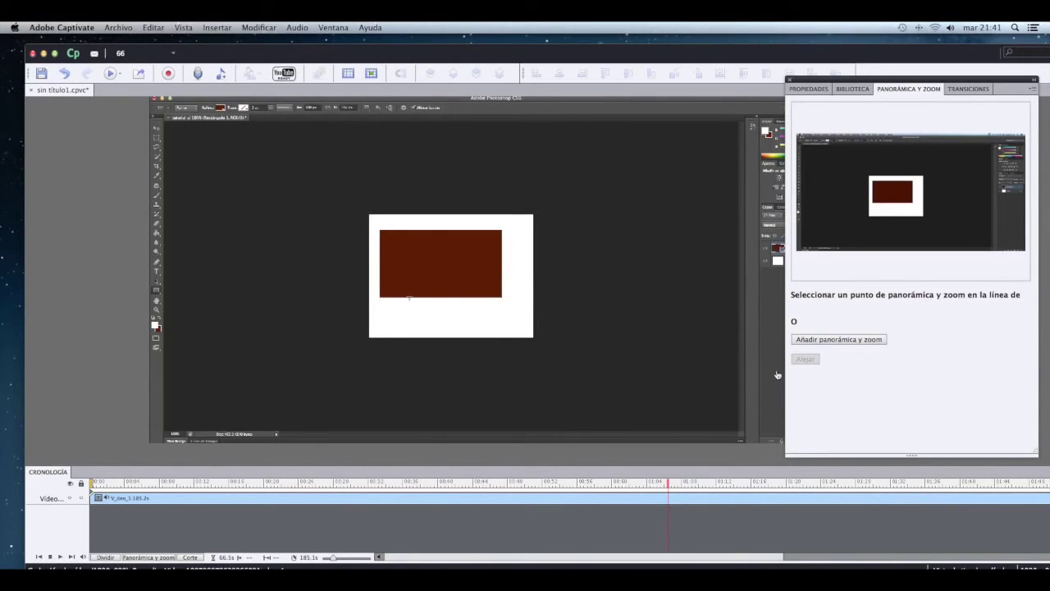
pyautogui.click(831, 340)
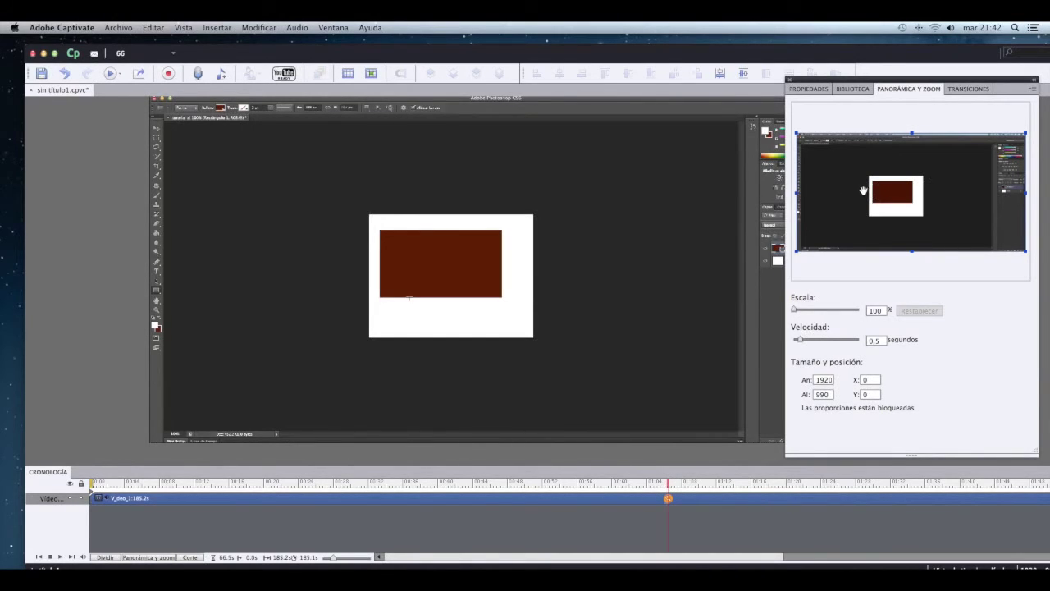
# Zoom the first pan-and-zoom frame in on the rectangle to 148% scale
pyautogui.moveTo(795, 253); pyautogui.dragTo(824, 238)
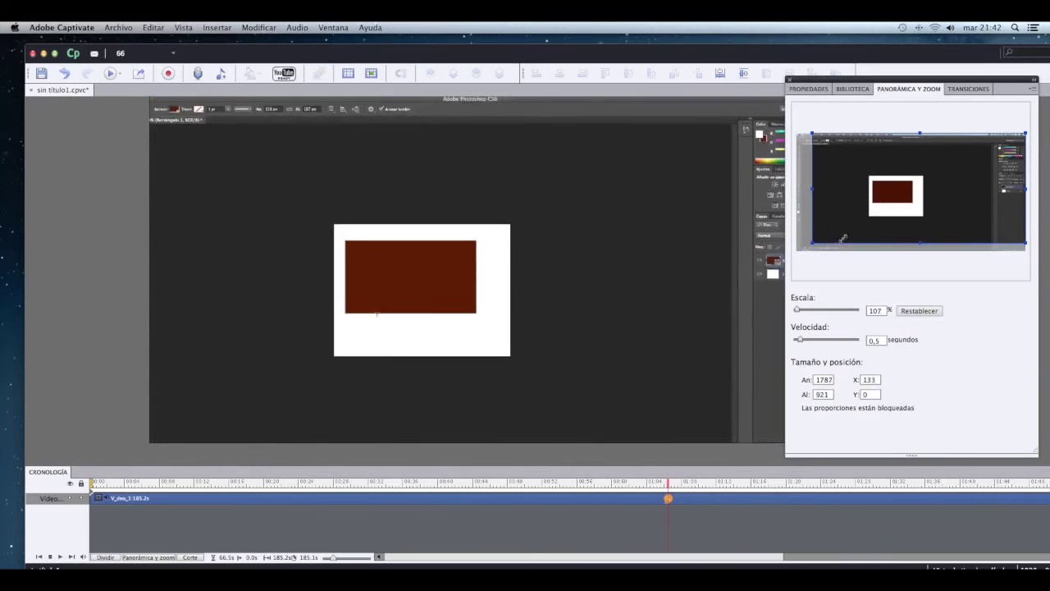
pyautogui.moveTo(994, 173); pyautogui.dragTo(965, 185)
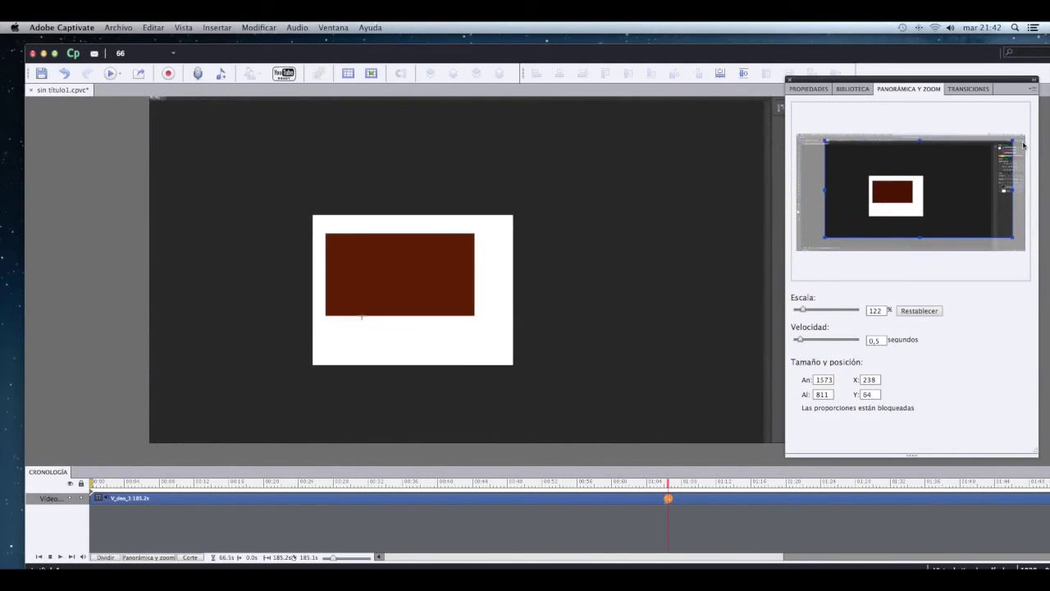
pyautogui.moveTo(1010, 142); pyautogui.dragTo(892, 211)
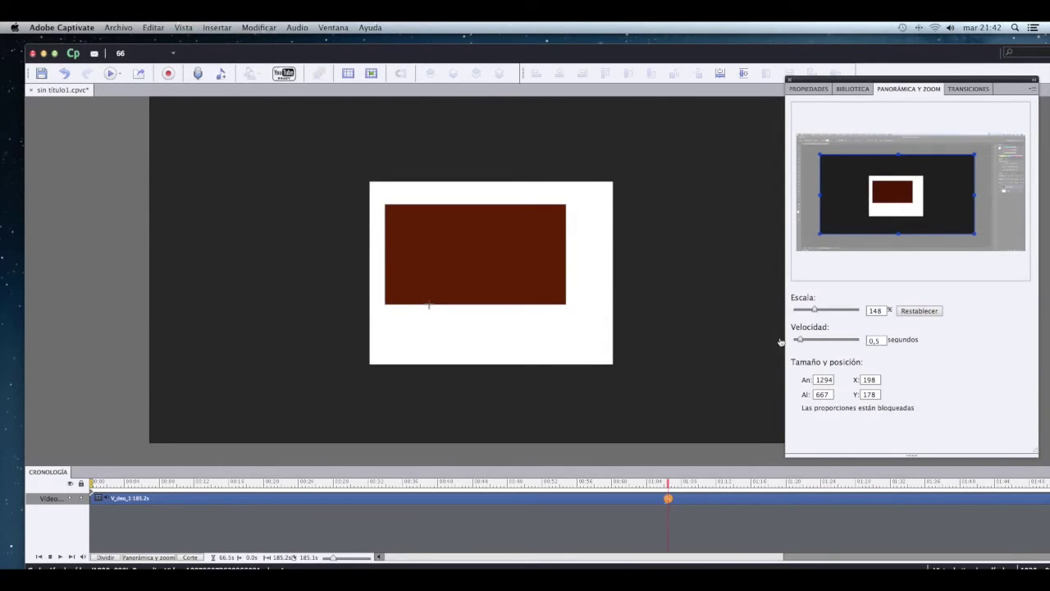
# Set the transition Velocidad to 2.0 seconds and rewind the playhead to earlier footage
pyautogui.moveTo(800, 342); pyautogui.dragTo(813, 344)
pyautogui.moveTo(814, 343); pyautogui.dragTo(822, 347)
pyautogui.moveTo(670, 484); pyautogui.dragTo(646, 482)
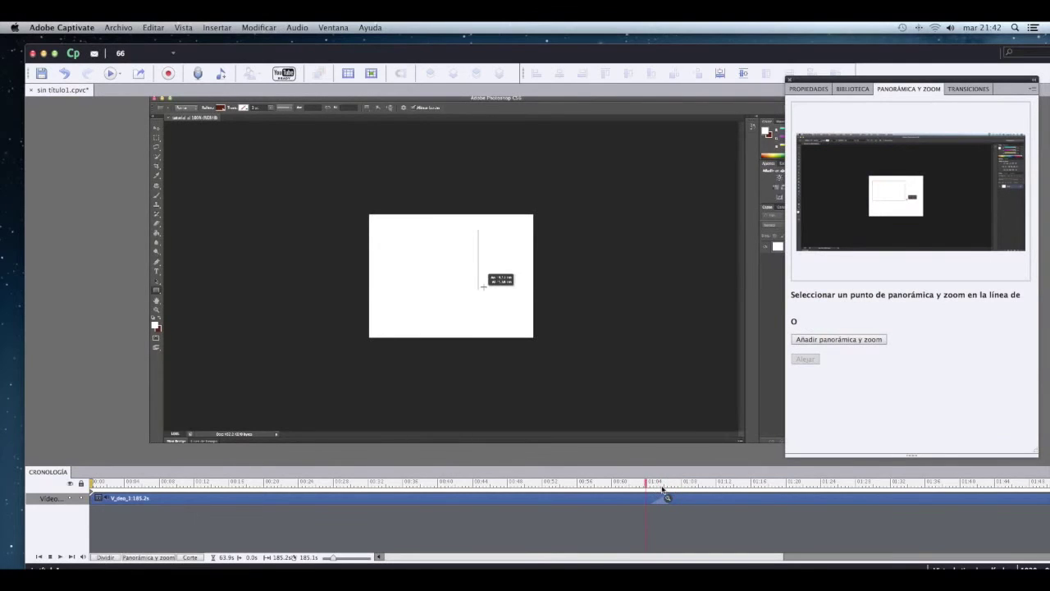
# Preview the first zoom, then add a pan-and-zoom point at 74.3 s on the colour picker
pyautogui.press('space')
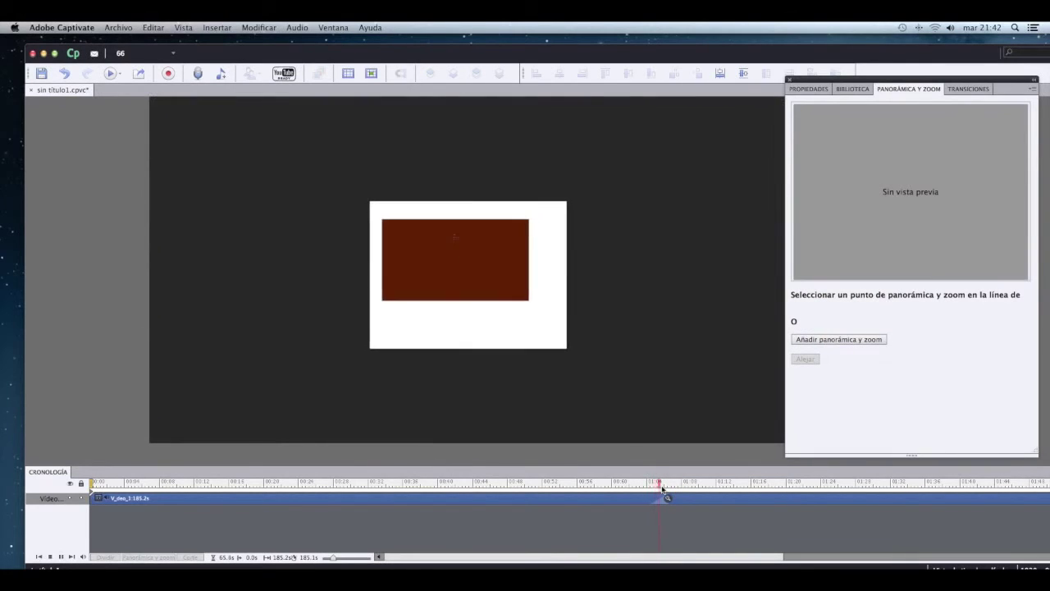
pyautogui.press('space')
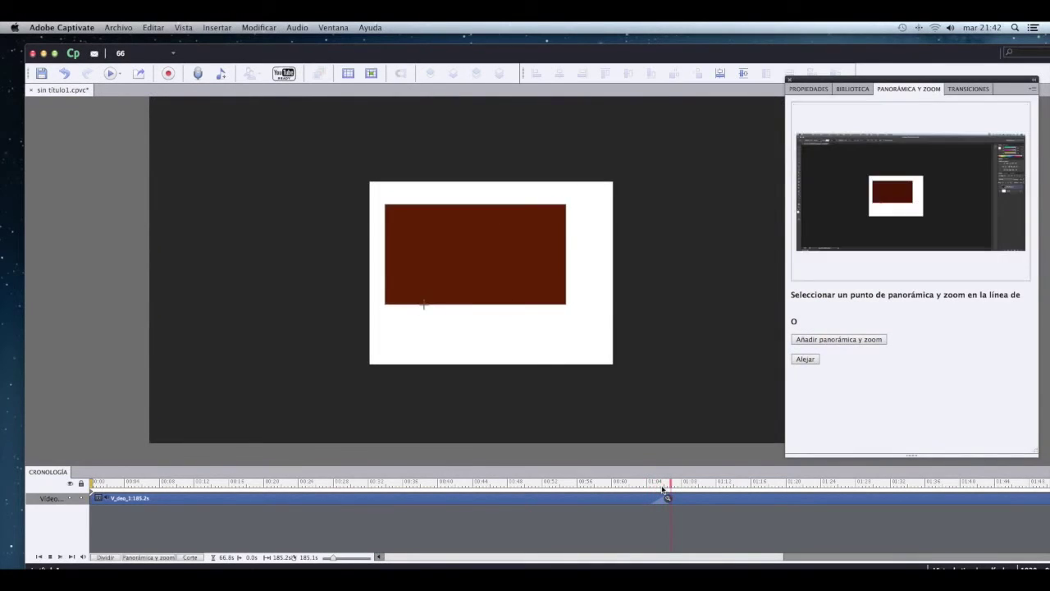
pyautogui.click(707, 485)
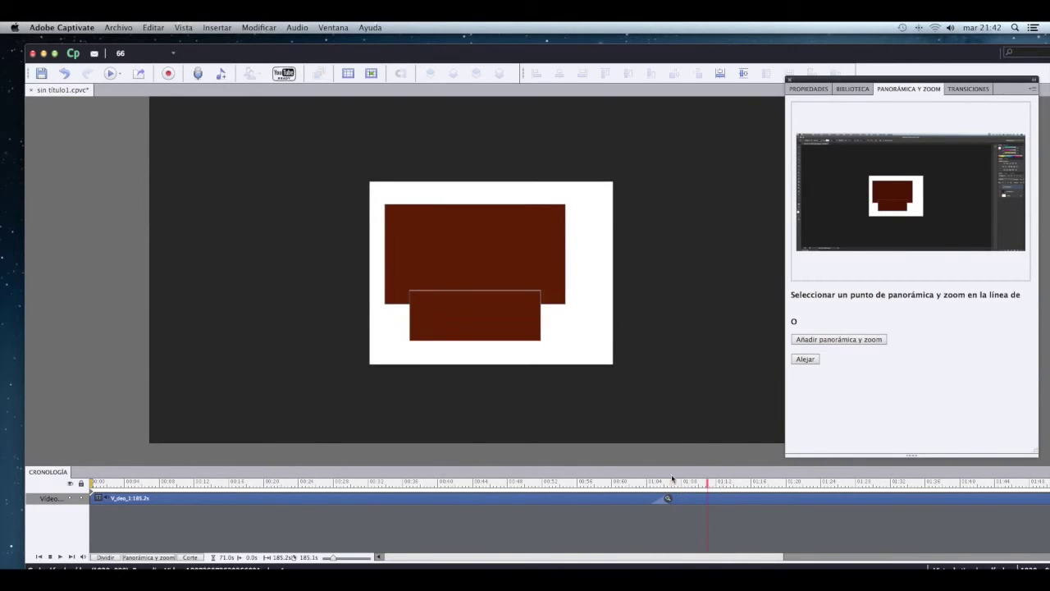
pyautogui.press('space')
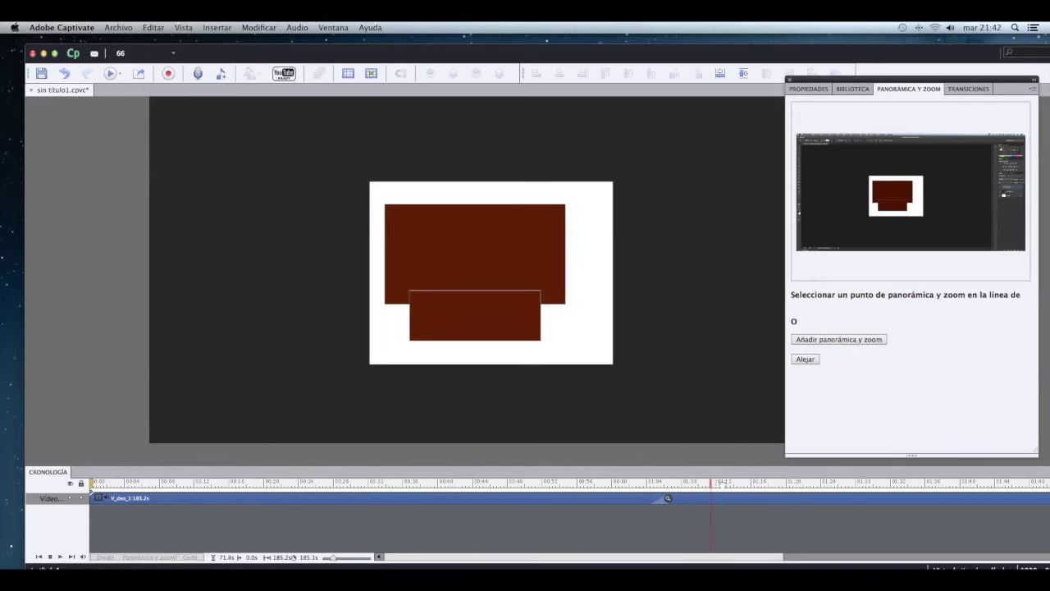
pyautogui.click(736, 484)
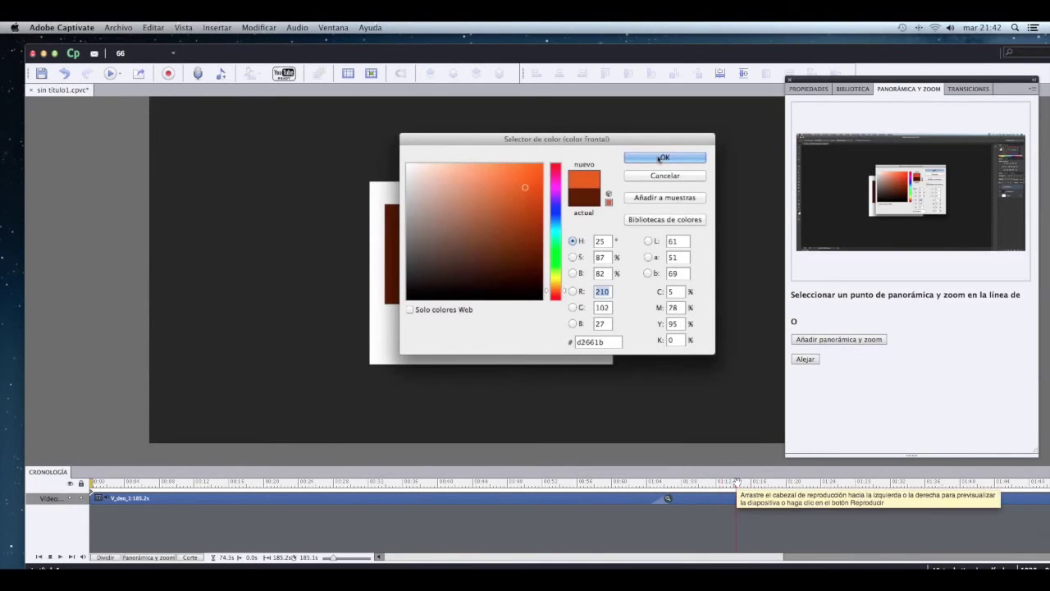
pyautogui.click(807, 359)
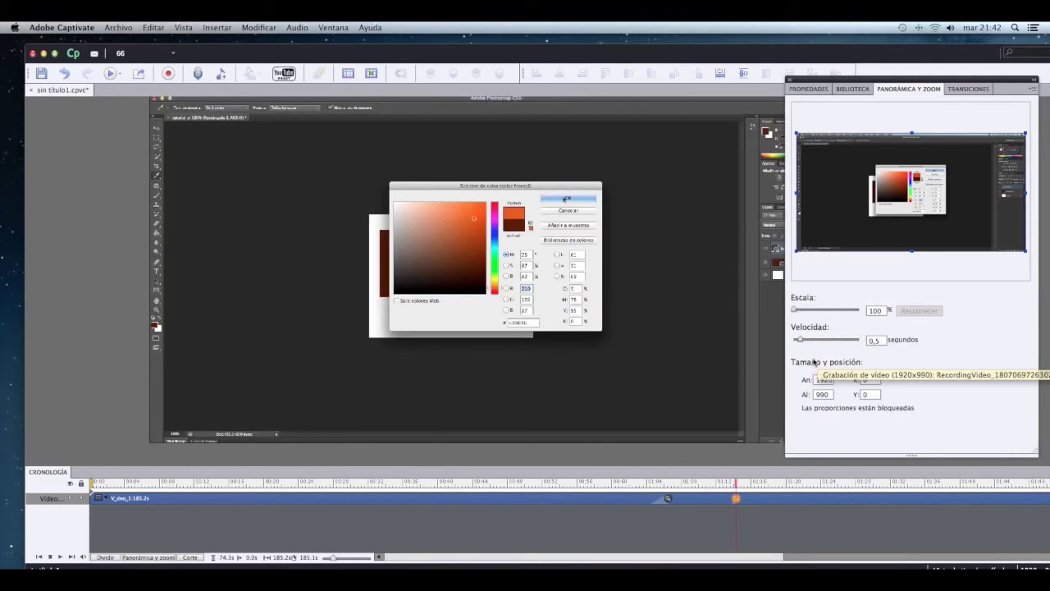
# Give the new point a 1.9-second Velocidad and 127% scale, then return to 69.3 s
pyautogui.click(738, 486)
pyautogui.click(735, 498)
pyautogui.click(736, 499)
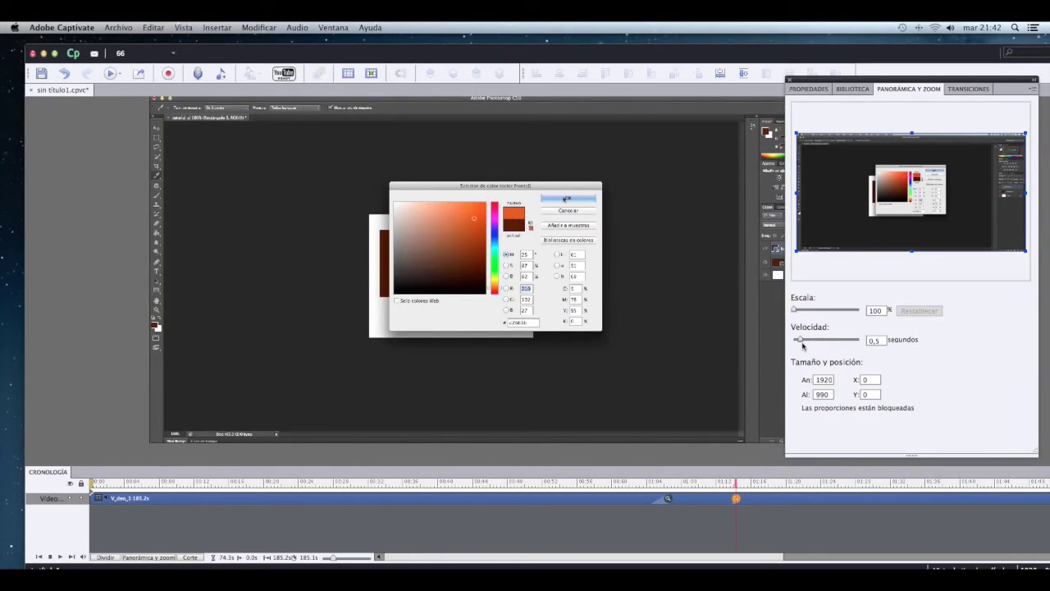
pyautogui.moveTo(801, 340); pyautogui.dragTo(794, 311)
pyautogui.moveTo(794, 311); pyautogui.dragTo(804, 310)
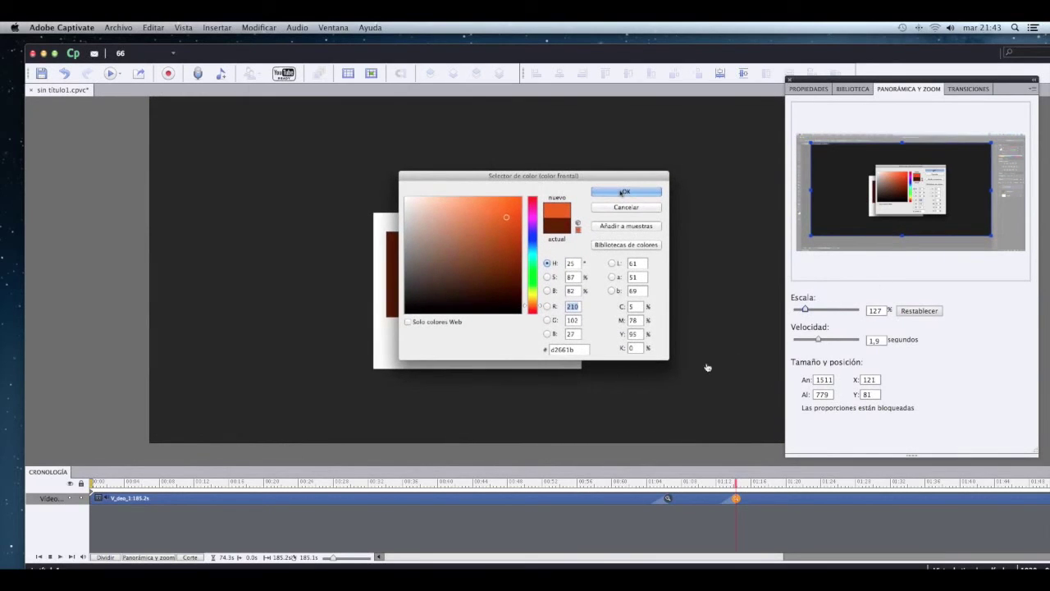
pyautogui.click(696, 484)
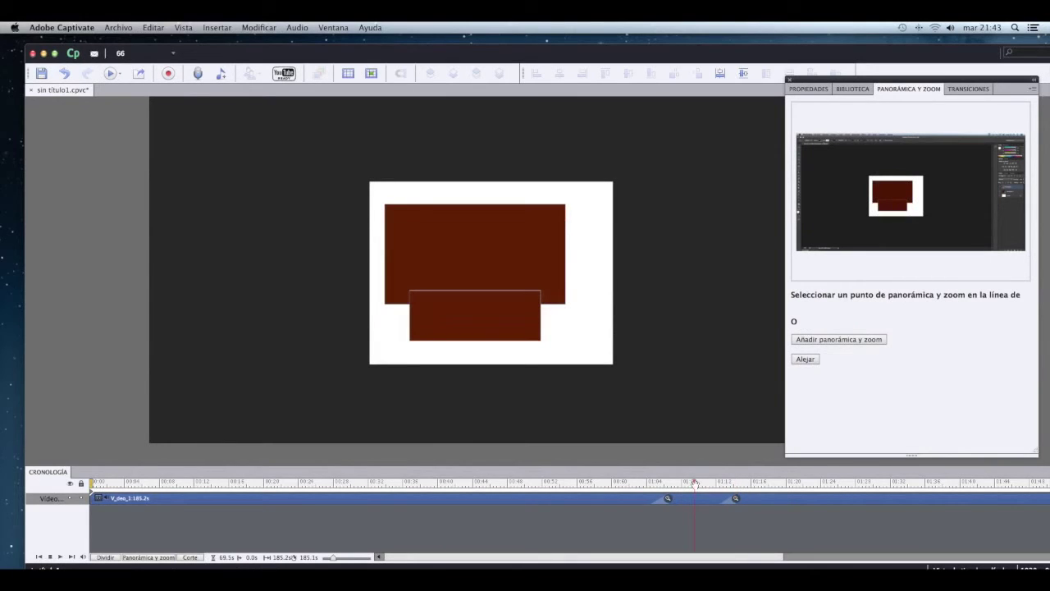
# Play and stop the preview of the second zoom, then return to 64.4 s
pyautogui.press('space')
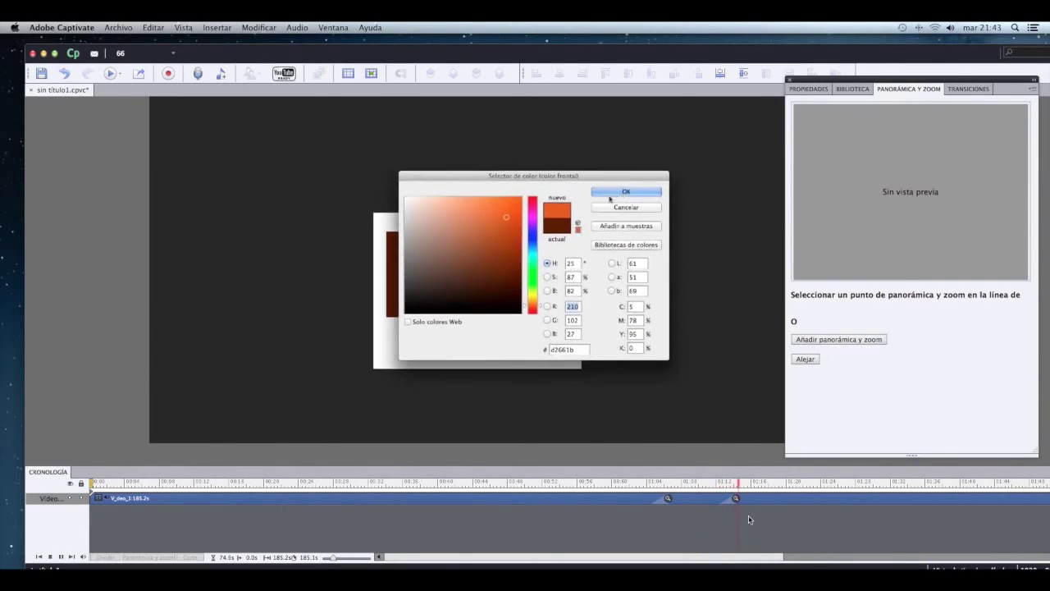
pyautogui.press('space')
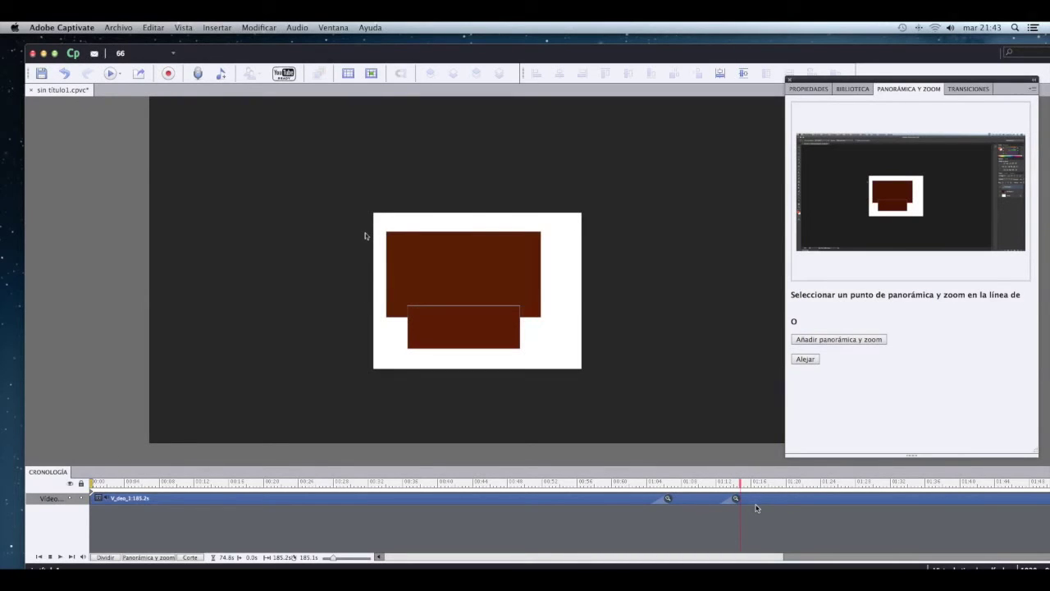
pyautogui.press('space')
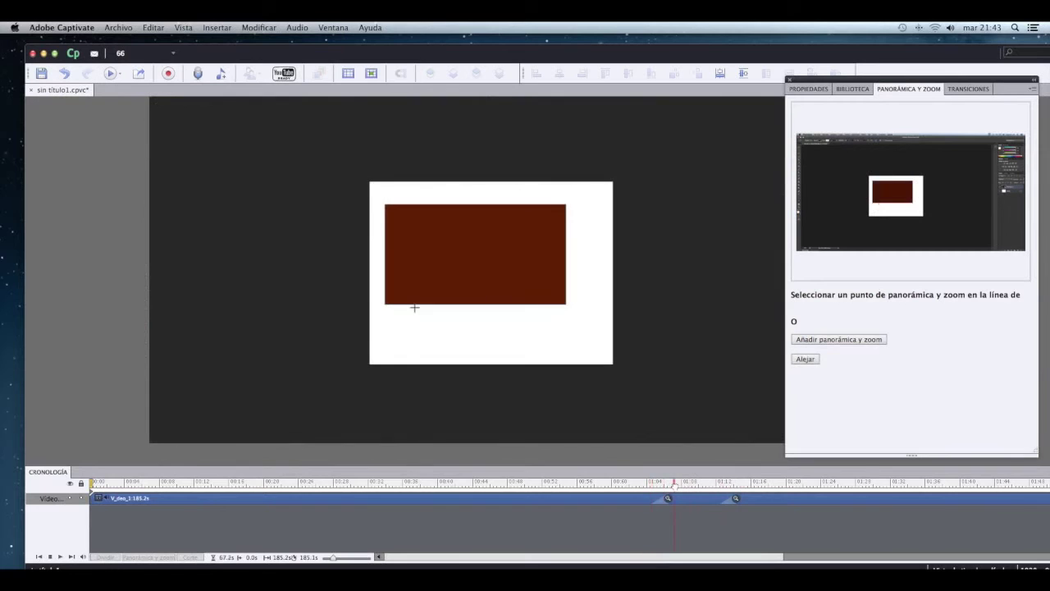
pyautogui.click(650, 484)
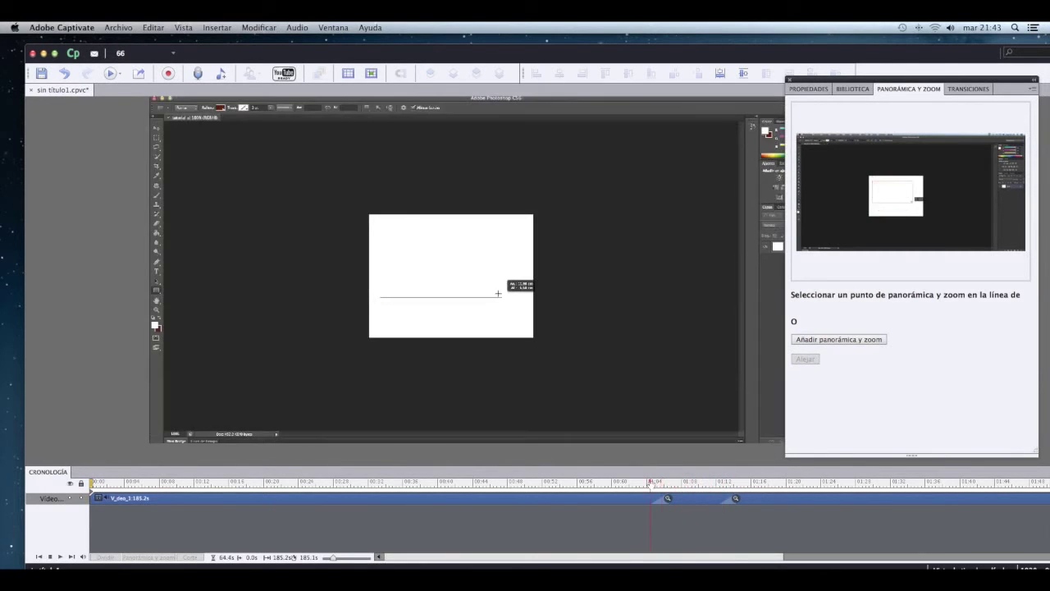
# Insert a text caption reading 'Web 2.0' at 64.4 s and show its Propiedades
pyautogui.click(218, 28)
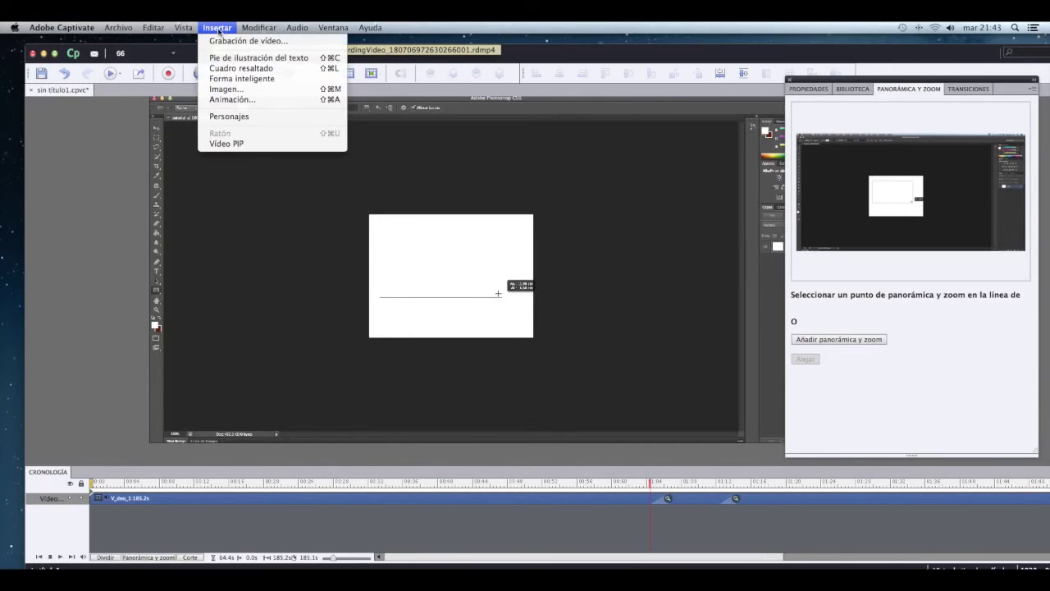
pyautogui.click(255, 59)
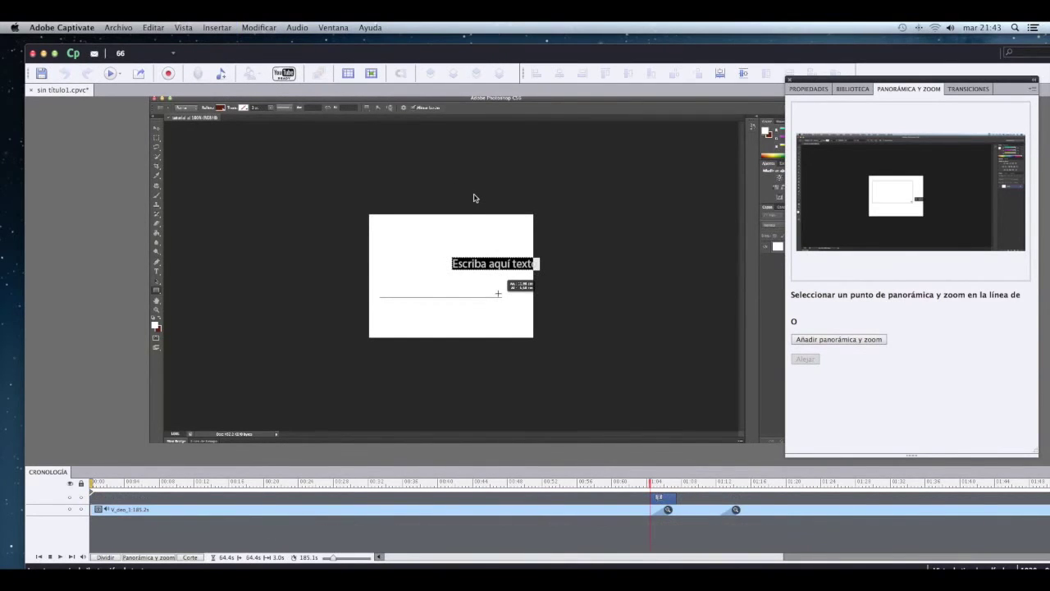
pyautogui.write('Web 2.0')
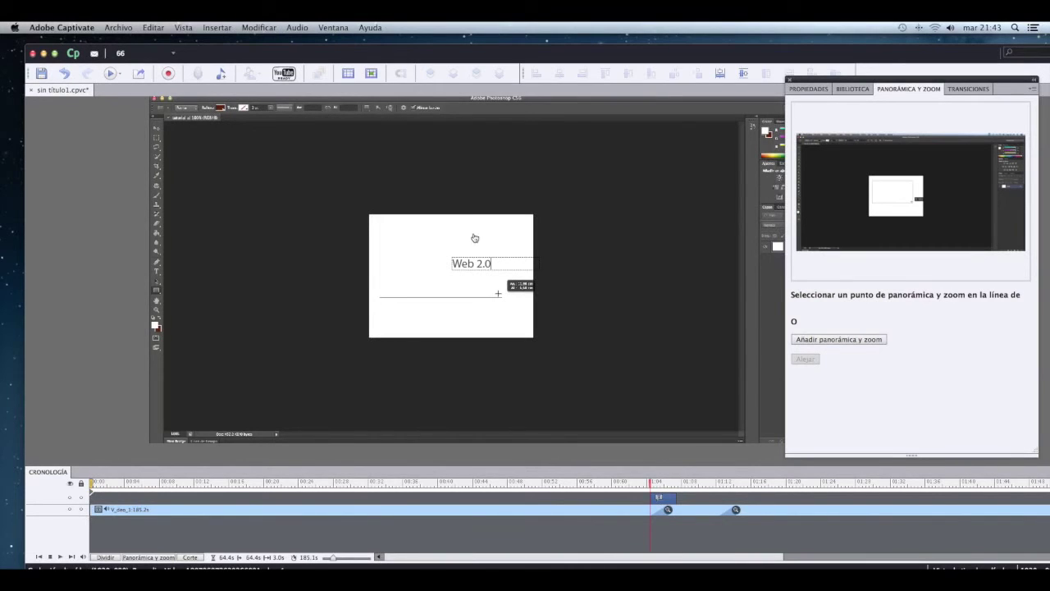
pyautogui.click(814, 93)
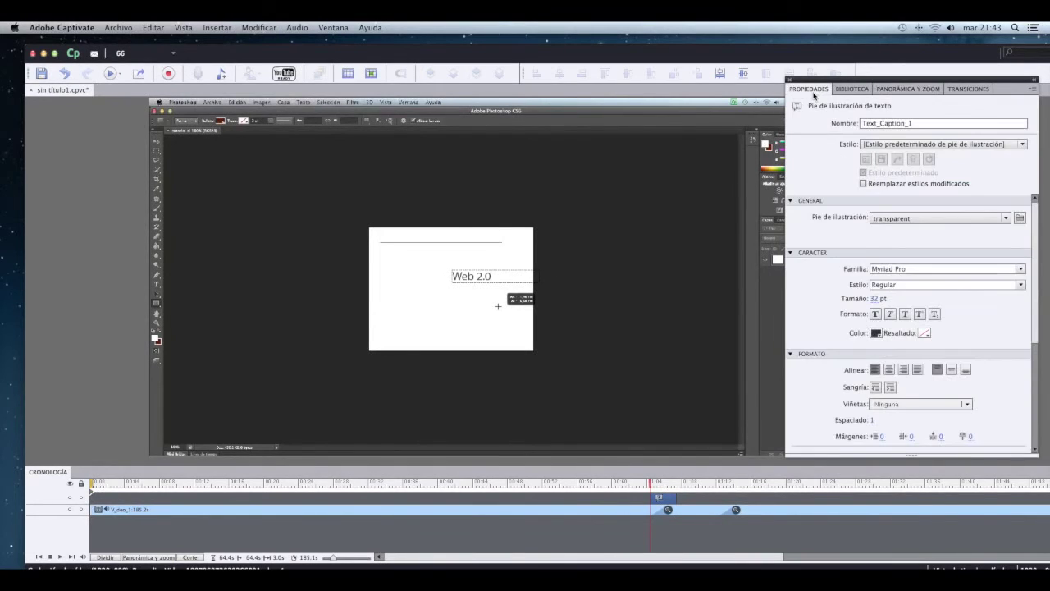
# Set the Web 2.0 caption text to 88 pt and colour it orange
pyautogui.scroll(-3, 925, 295)
pyautogui.scroll(1, 924, 295)
pyautogui.scroll(-1, 976, 316)
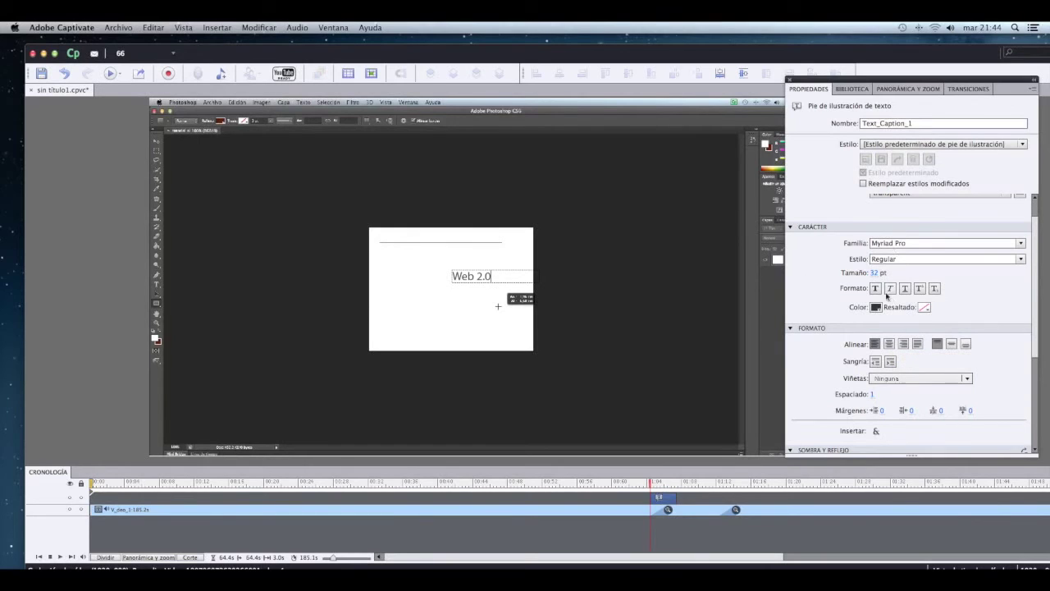
pyautogui.click(875, 272)
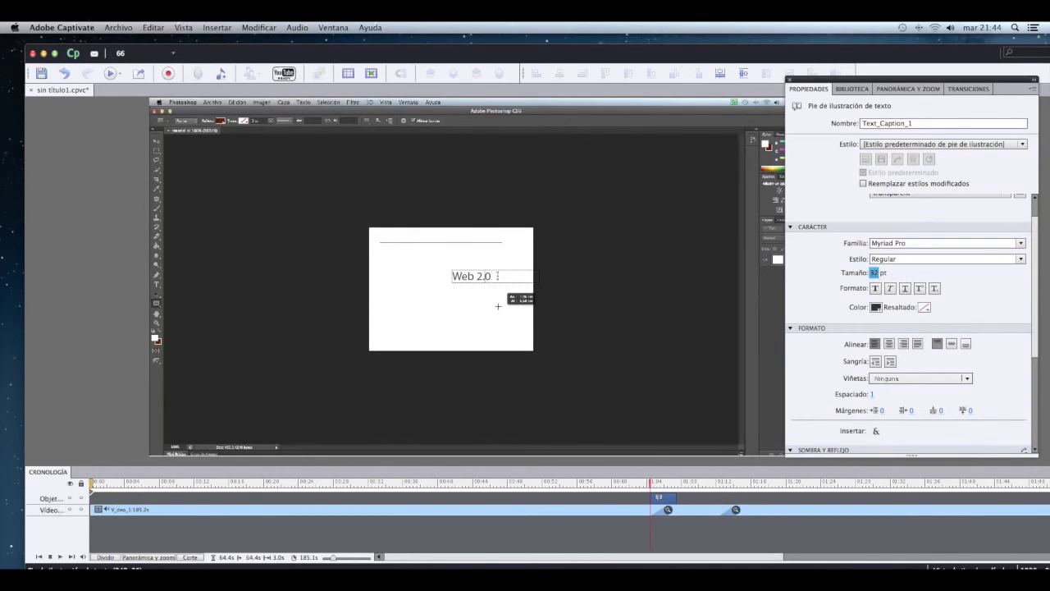
pyautogui.moveTo(447, 276); pyautogui.dragTo(492, 277)
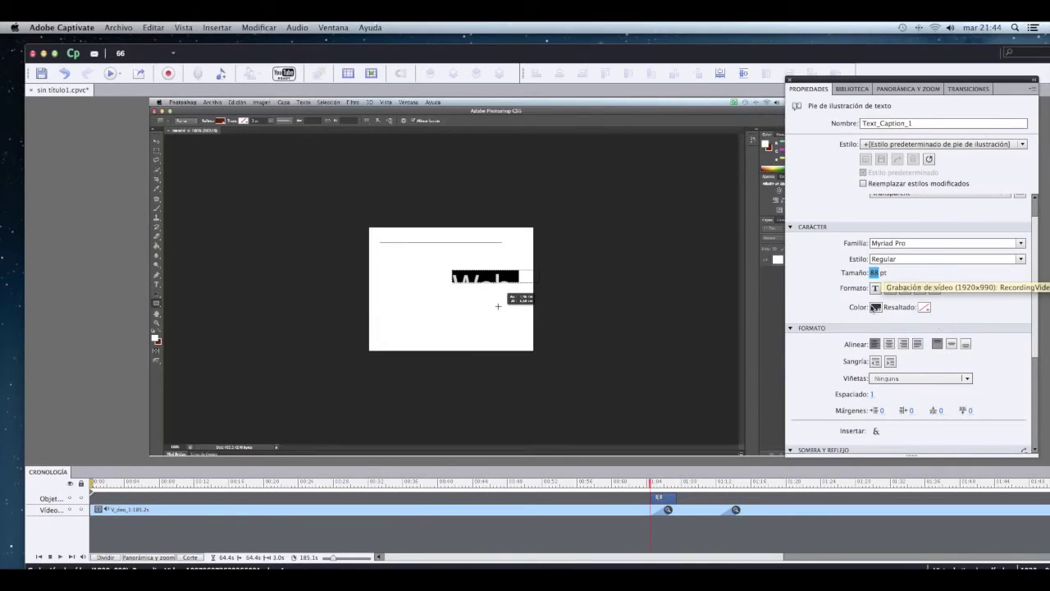
pyautogui.click(877, 308)
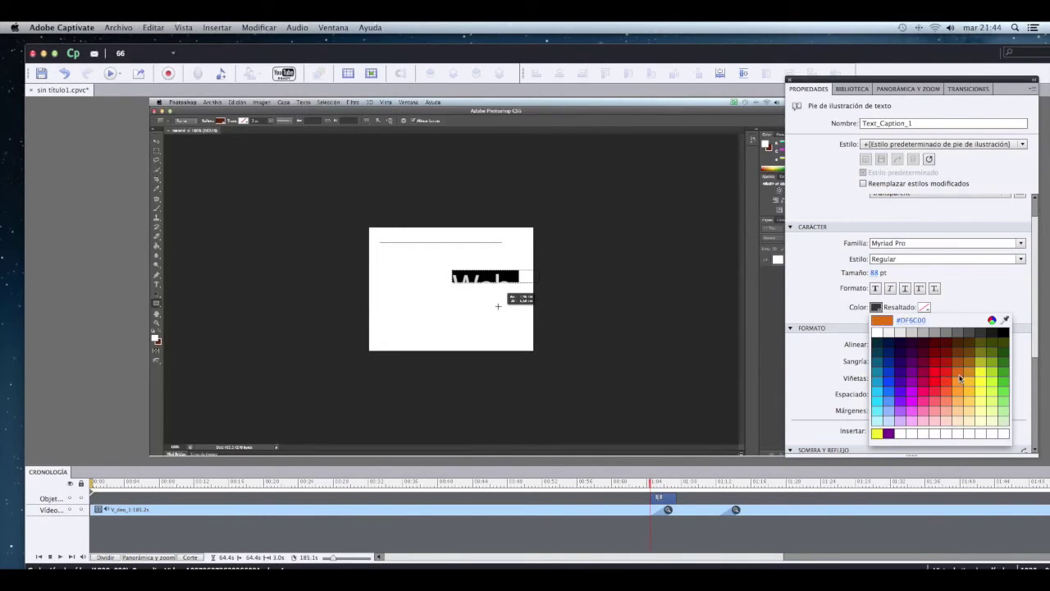
pyautogui.click(956, 377)
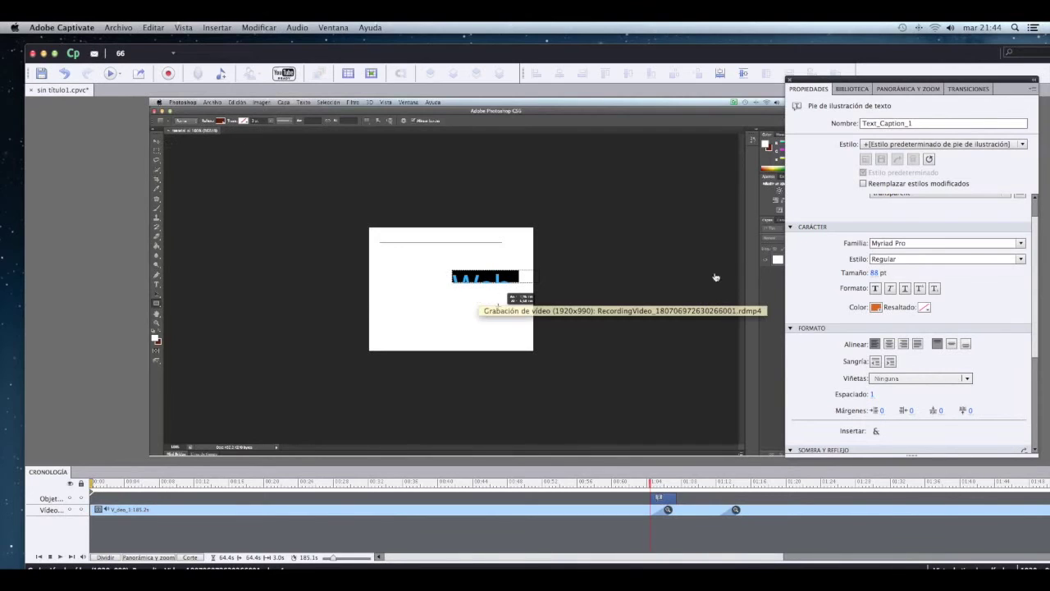
# Enlarge the caption box by its bottom handle so the whole 'Web 2.0' text shows
pyautogui.click(483, 273)
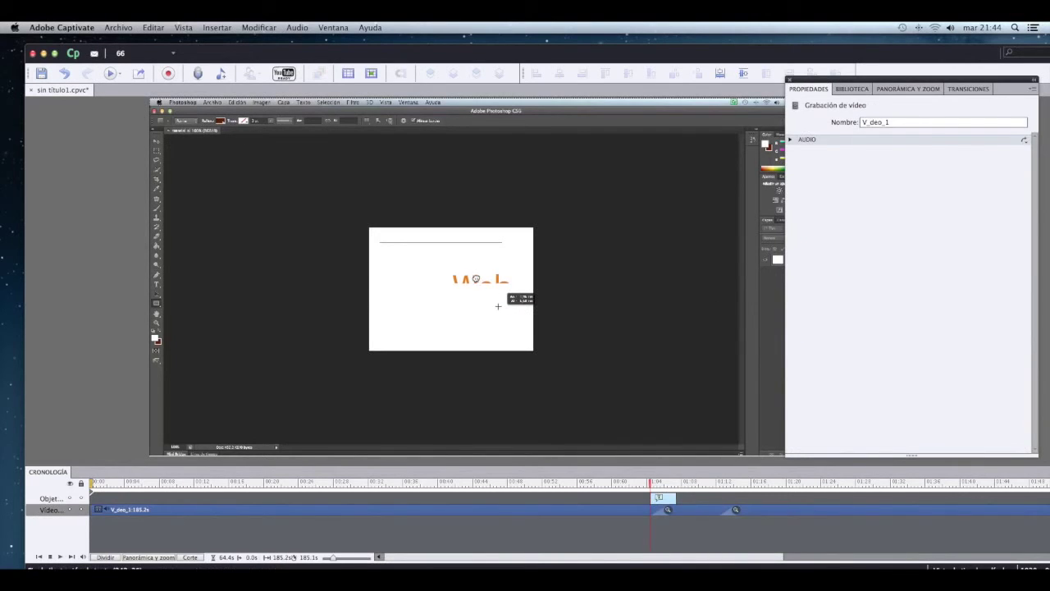
pyautogui.click(478, 280)
pyautogui.doubleClick(495, 279)
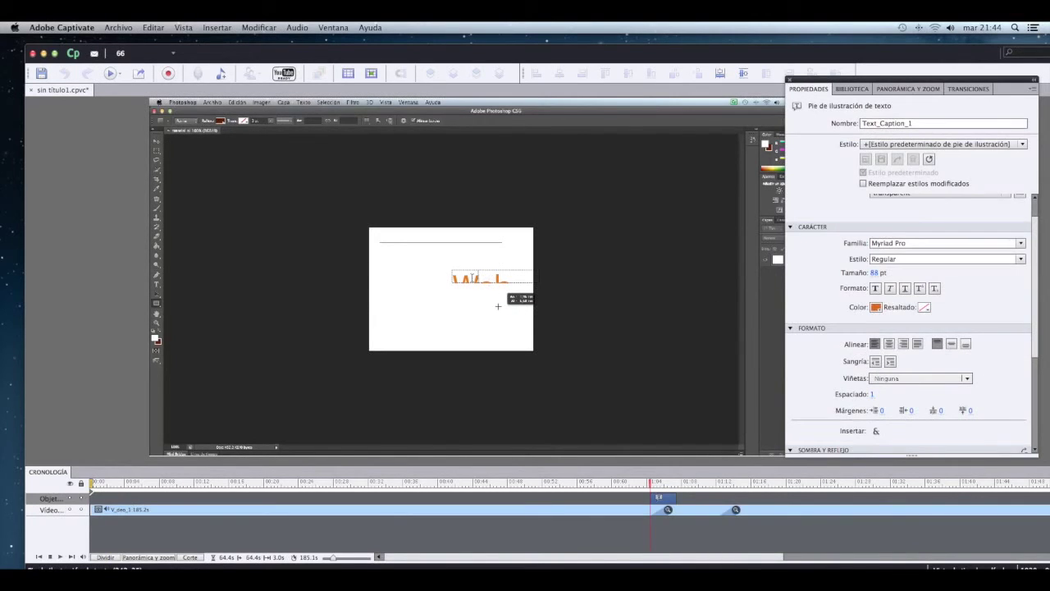
pyautogui.hotkey('ctrl', 'a')
pyautogui.click(493, 274)
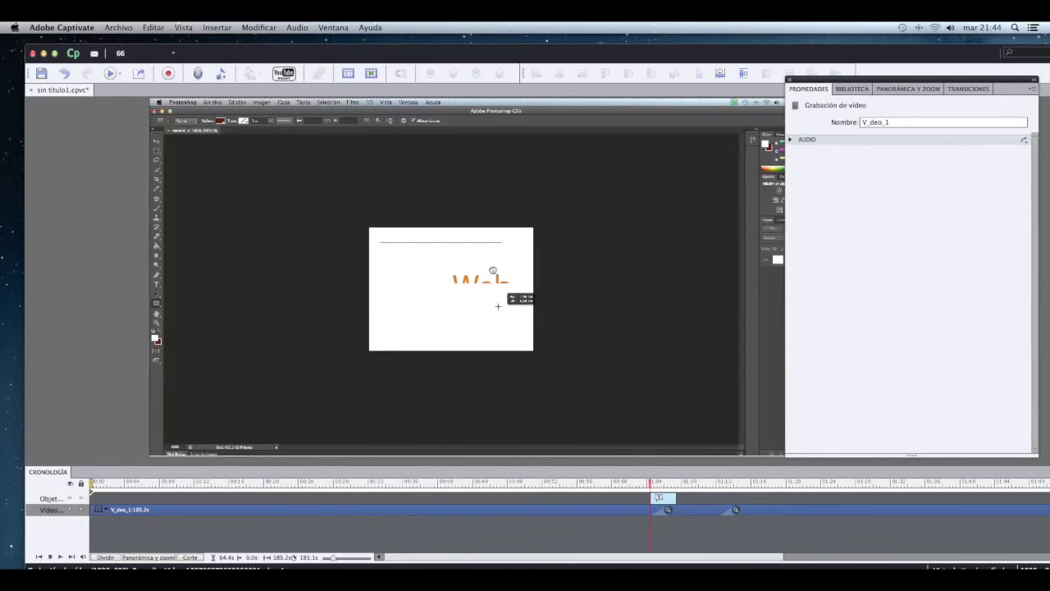
pyautogui.click(490, 279)
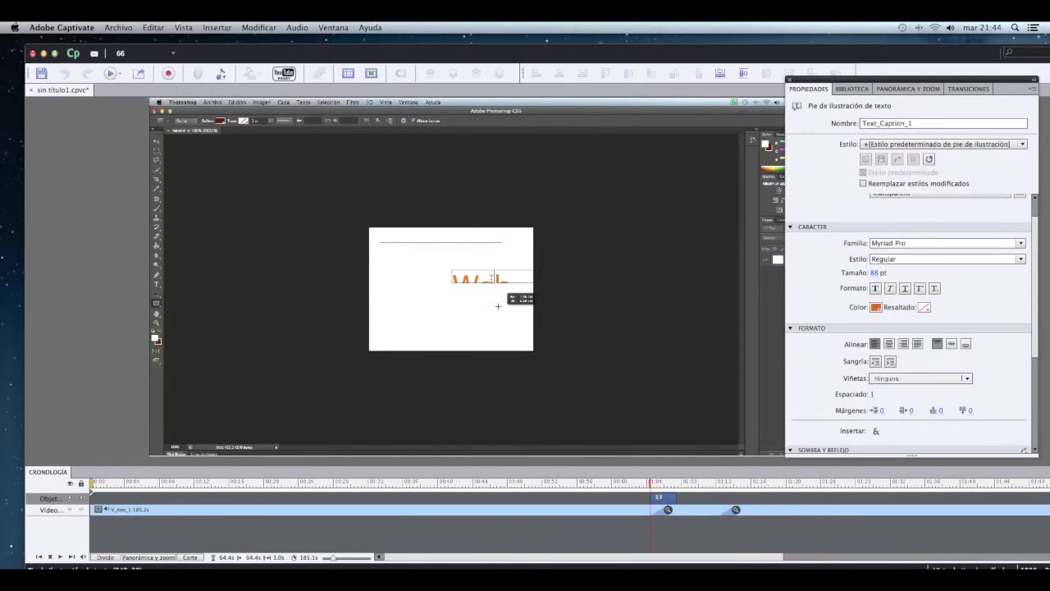
pyautogui.click(501, 275)
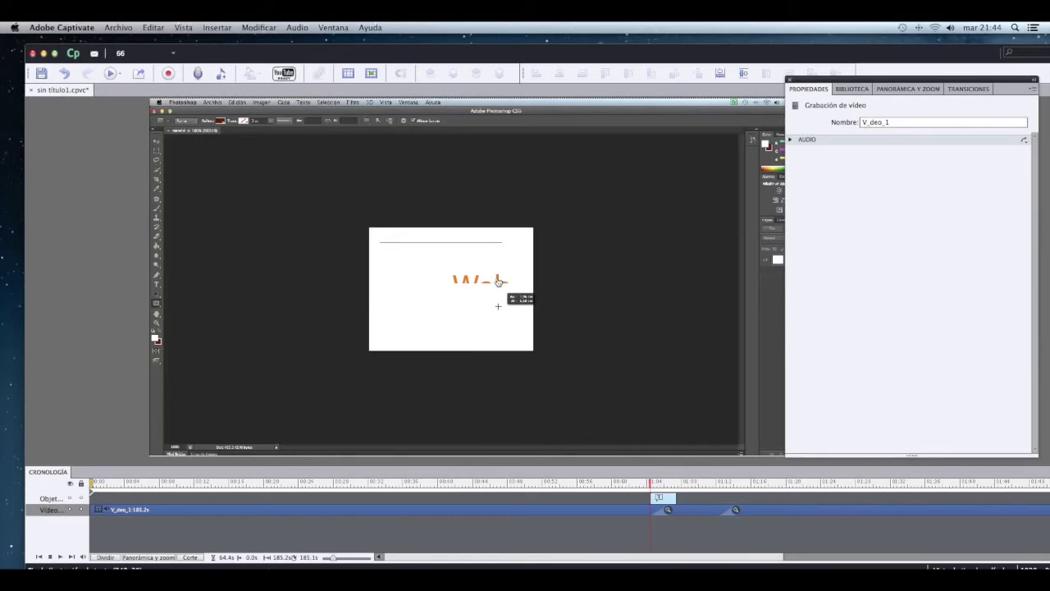
pyautogui.click(498, 281)
pyautogui.moveTo(497, 306); pyautogui.dragTo(414, 284)
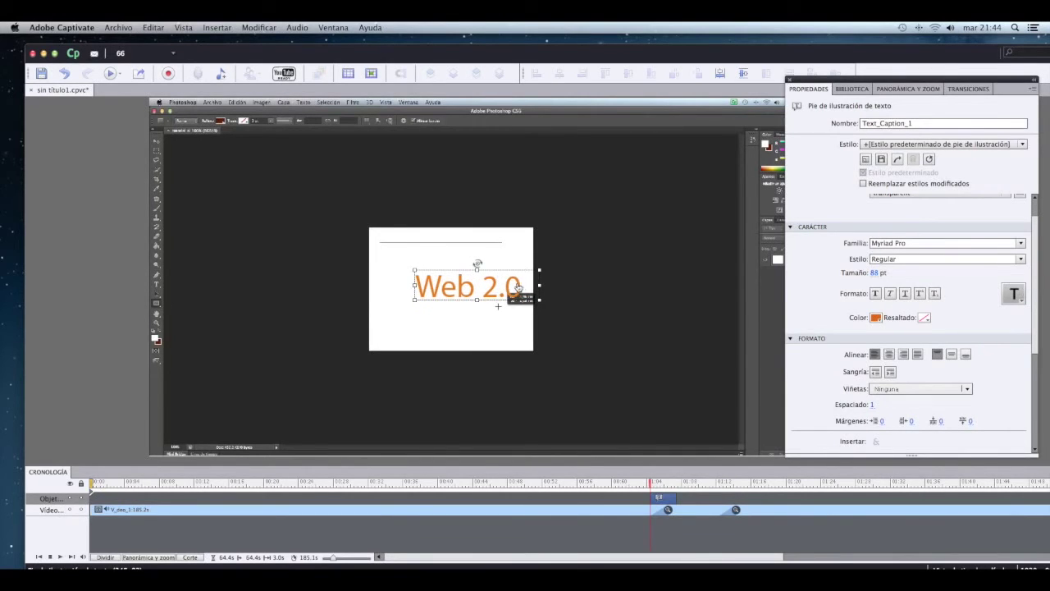
# Make the Web 2.0 caption bold and move it higher on the slide
pyautogui.click(875, 294)
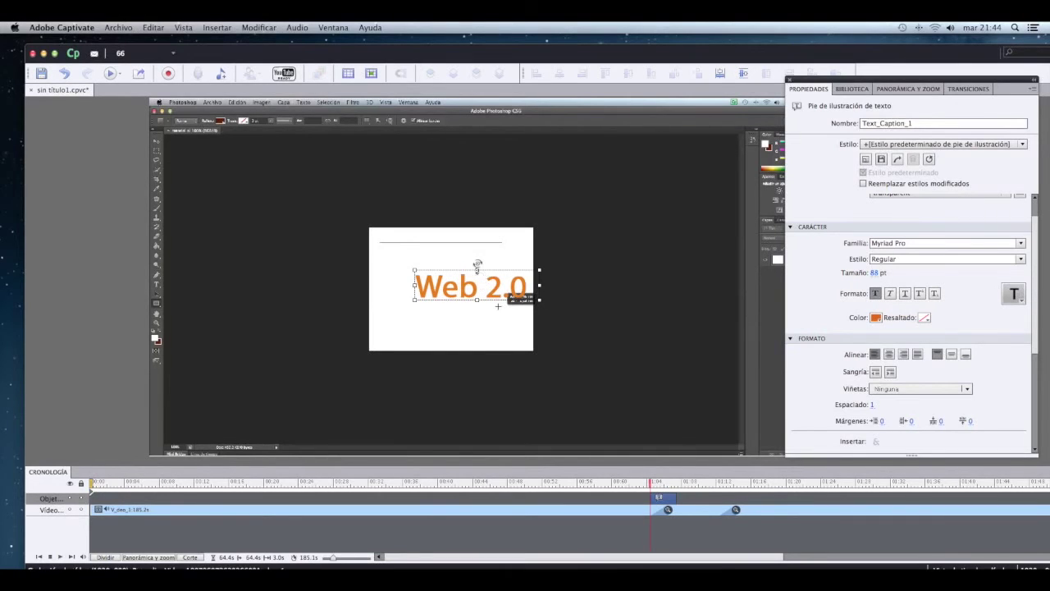
pyautogui.moveTo(476, 265); pyautogui.dragTo(464, 190)
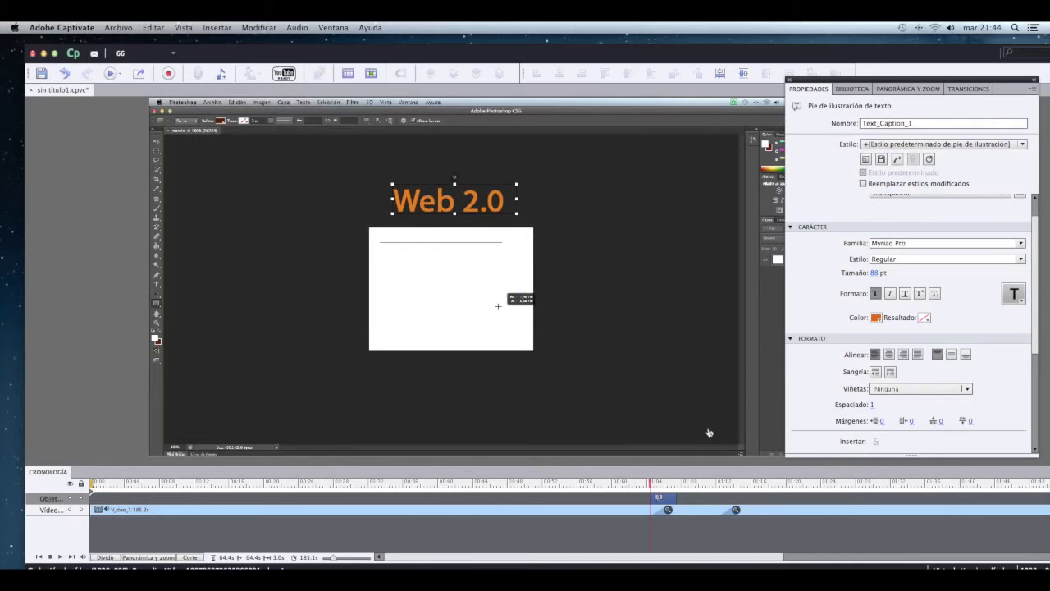
pyautogui.moveTo(650, 482); pyautogui.dragTo(635, 482)
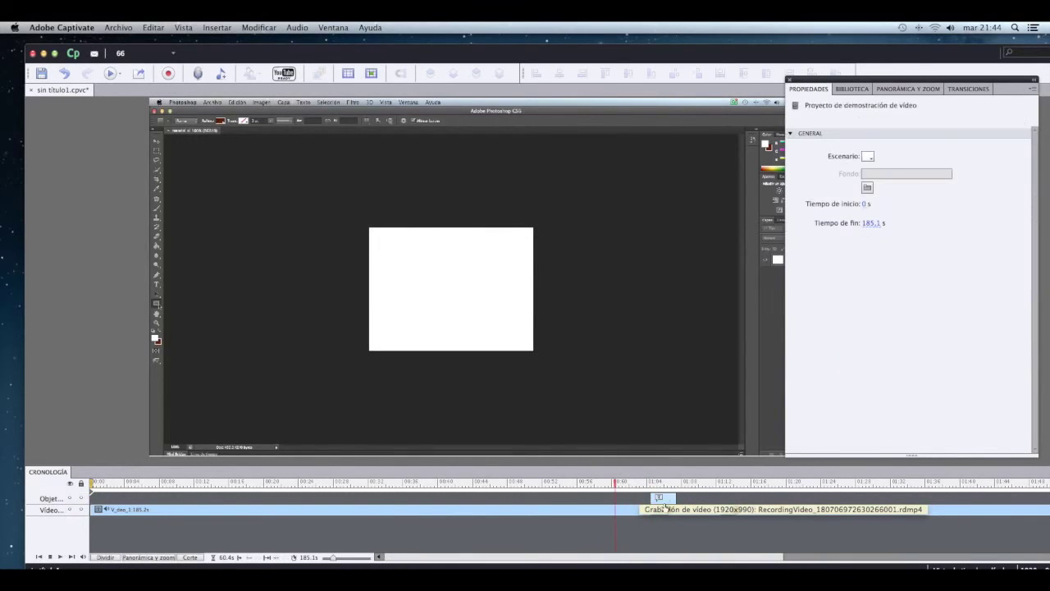
# Shift the caption's Timeline bar to start near 60 s and stretch it to 15.8 s
pyautogui.click(659, 497)
pyautogui.moveTo(659, 497); pyautogui.dragTo(658, 498)
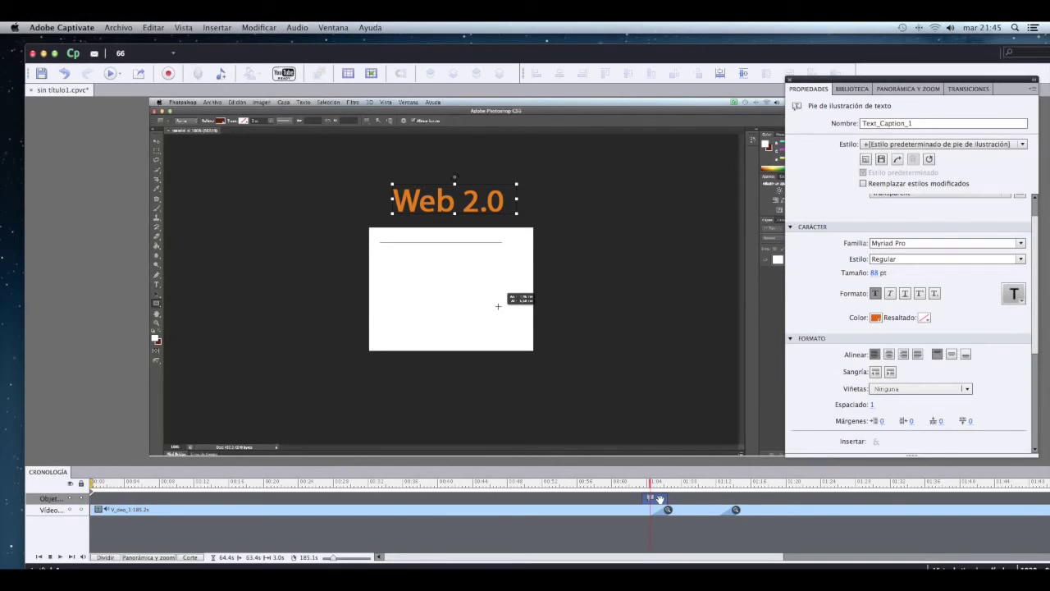
pyautogui.moveTo(659, 497)
pyautogui.mouseDown()
pyautogui.moveTo(680, 498)
pyautogui.moveTo(642, 500)
pyautogui.mouseUp()
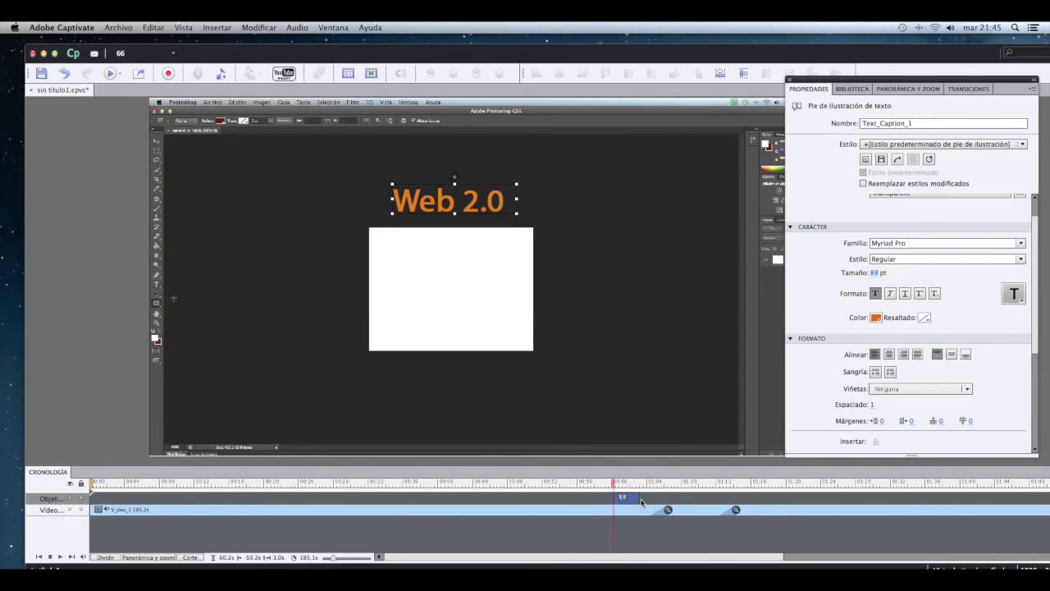
pyautogui.moveTo(637, 498); pyautogui.dragTo(746, 497)
# Play the project from just before the caption, then jump ahead to around 82–84 s
pyautogui.click(600, 482)
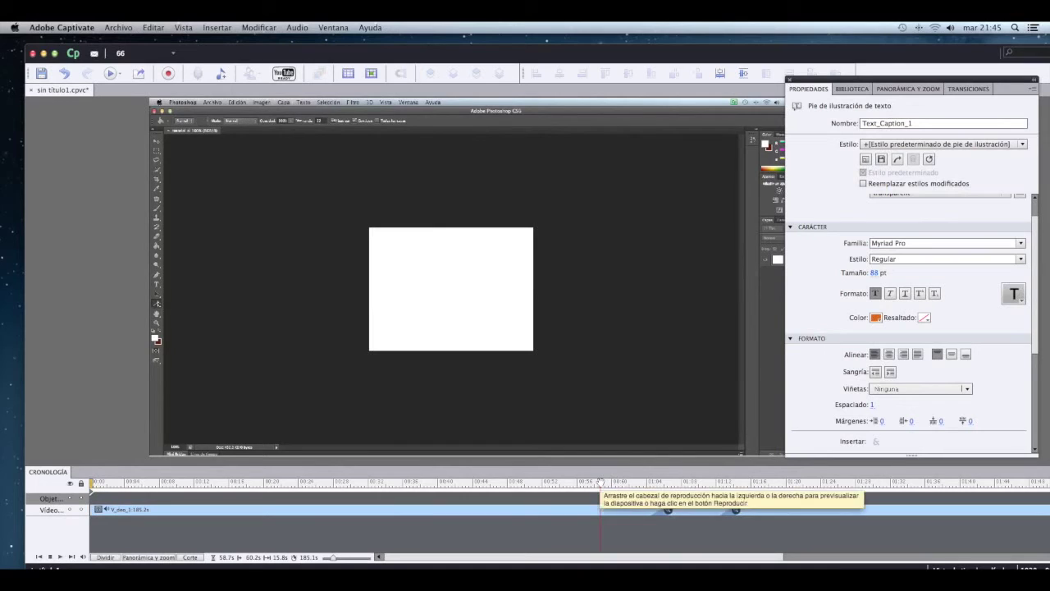
pyautogui.press('space')
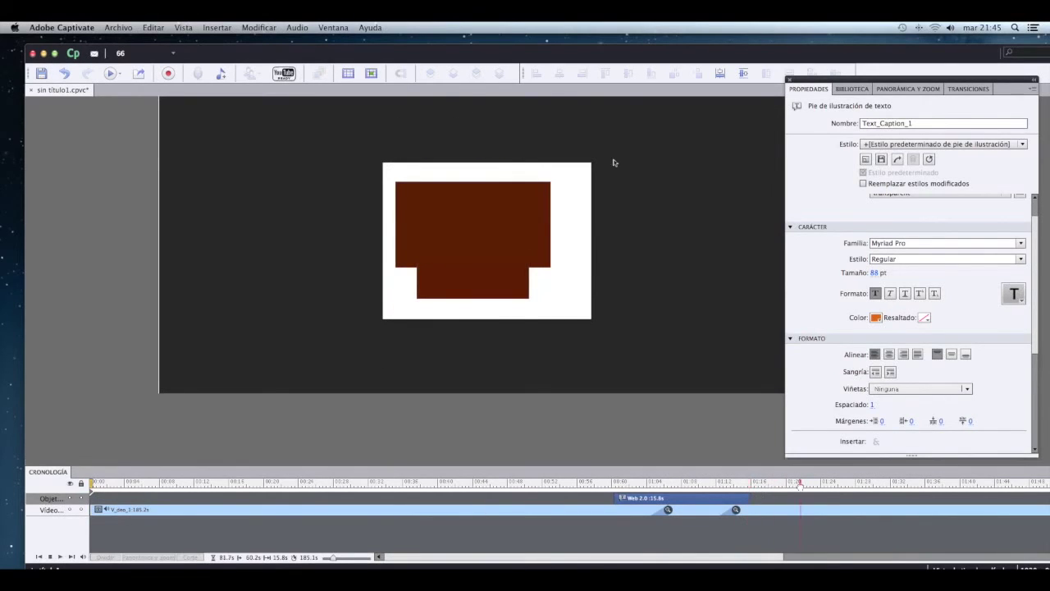
pyautogui.click(803, 485)
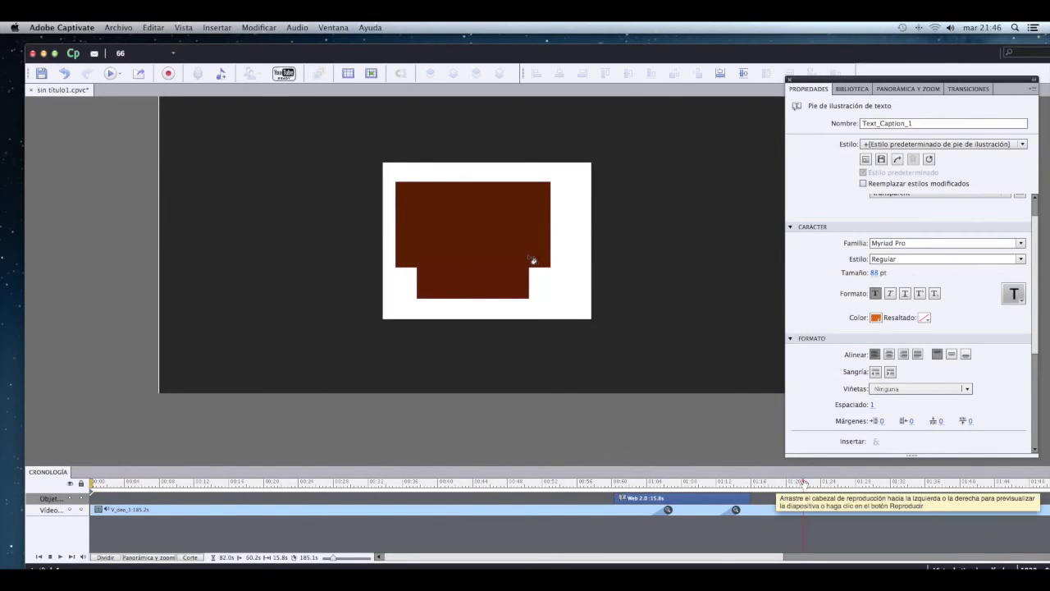
pyautogui.moveTo(730, 561); pyautogui.dragTo(803, 559)
pyautogui.click(732, 486)
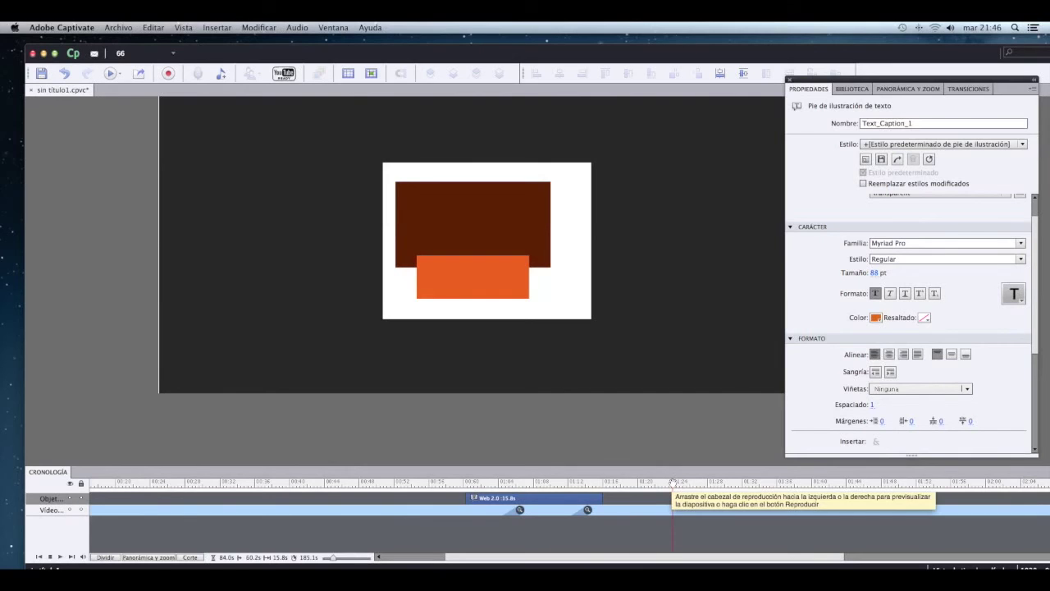
# Scrub forward to watch WEB 2.0 animate in and settle into the finished banner
pyautogui.moveTo(672, 482); pyautogui.dragTo(677, 483)
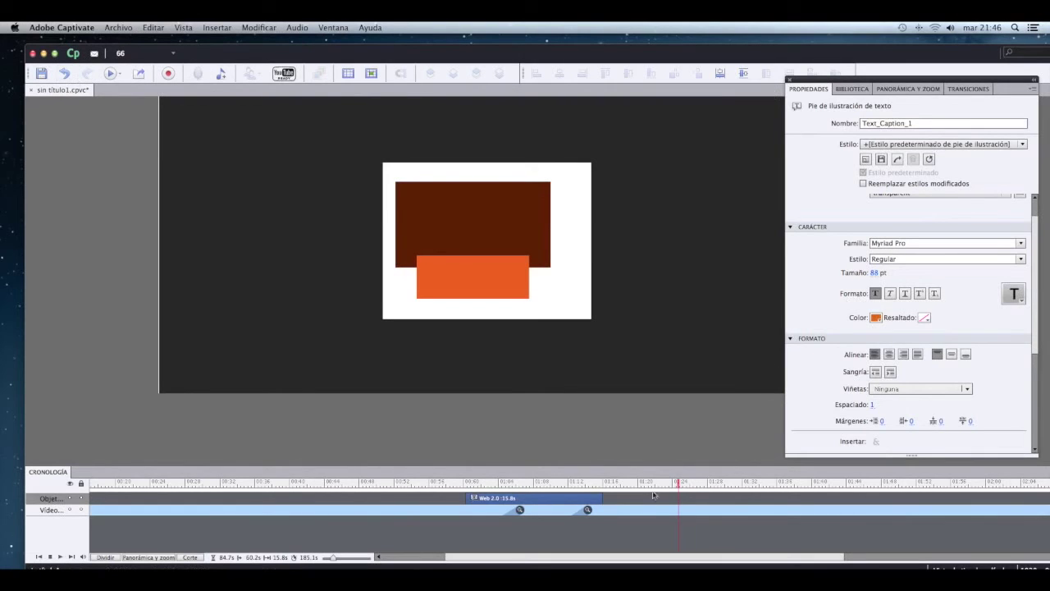
pyautogui.moveTo(678, 482); pyautogui.dragTo(771, 482)
pyautogui.moveTo(601, 556); pyautogui.dragTo(670, 550)
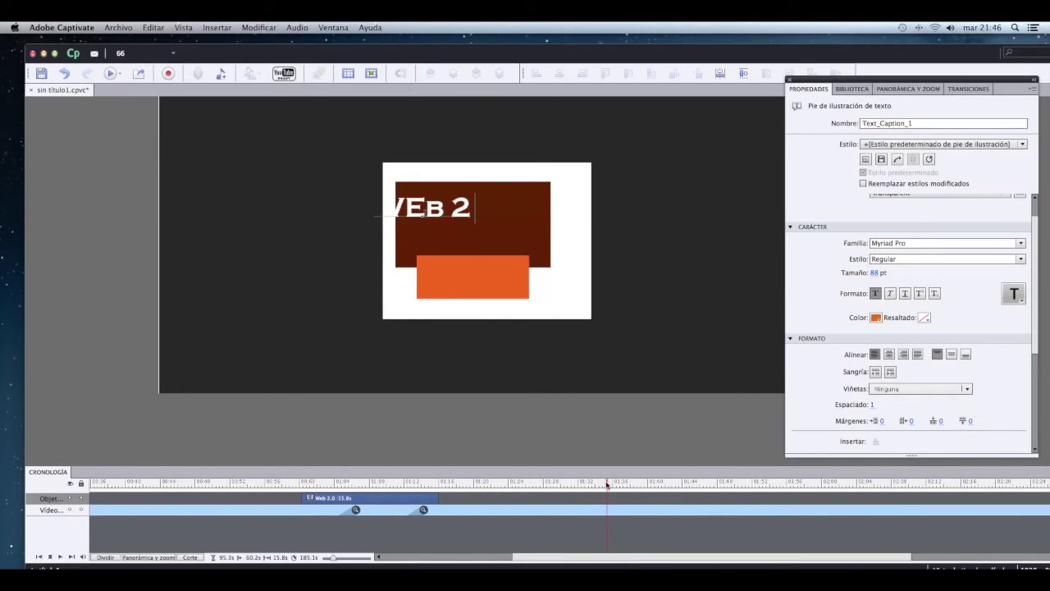
pyautogui.moveTo(608, 488); pyautogui.dragTo(818, 487)
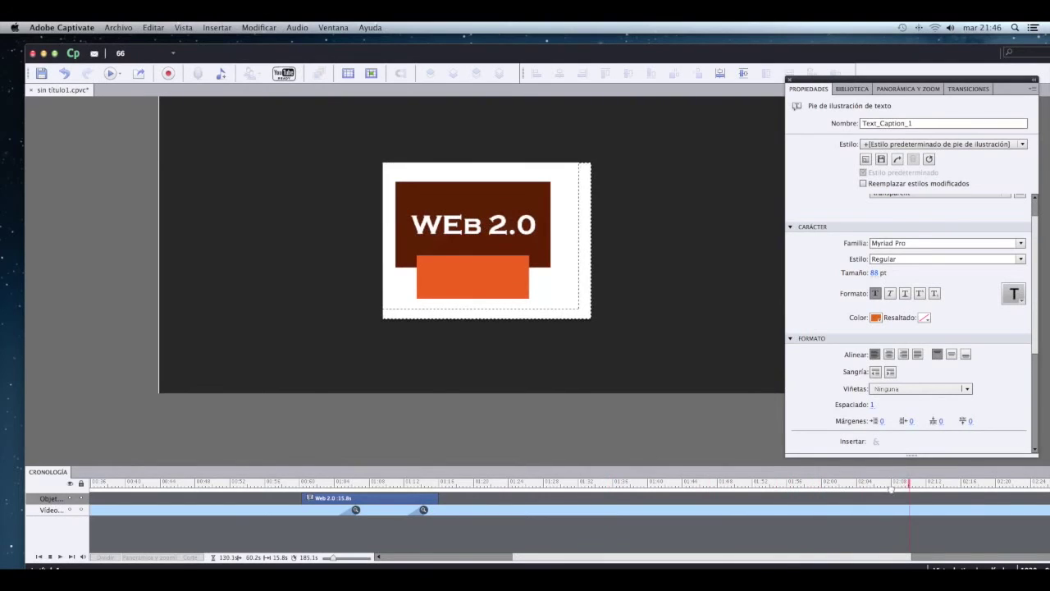
pyautogui.click(644, 487)
pyautogui.moveTo(644, 487); pyautogui.dragTo(870, 489)
pyautogui.moveTo(806, 561); pyautogui.dragTo(945, 562)
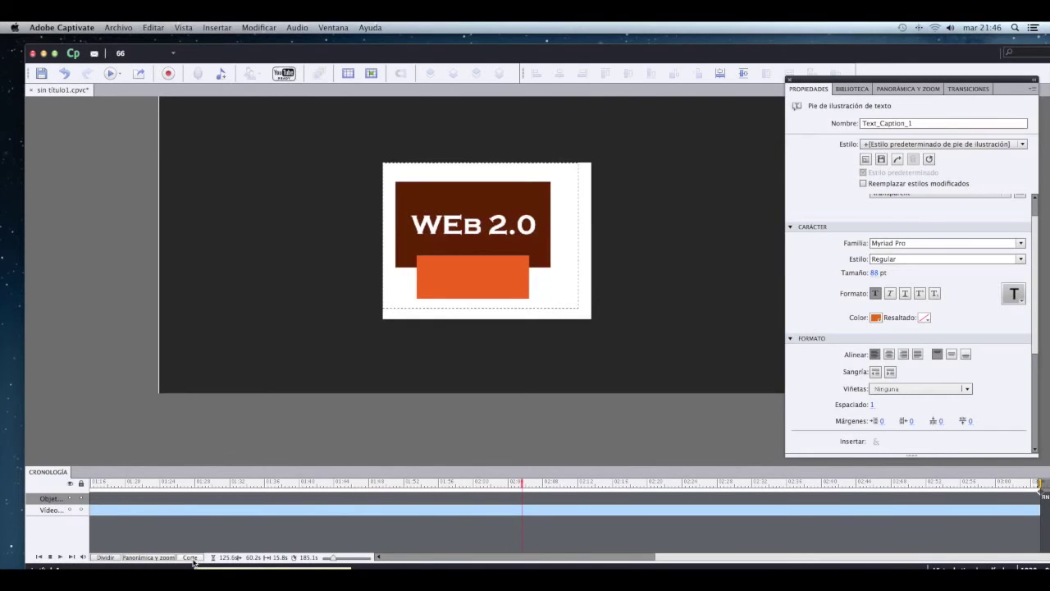
# Cut the recording at the playhead and again near 02:15, isolating a 14.1 s middle clip
pyautogui.click(192, 558)
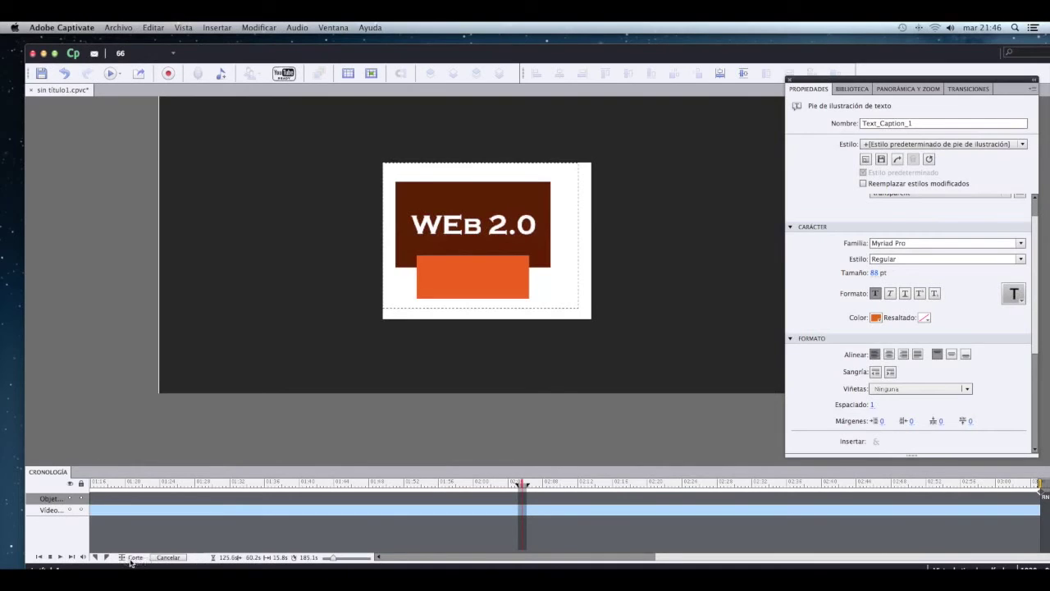
pyautogui.hscroll(-5, 531, 499)
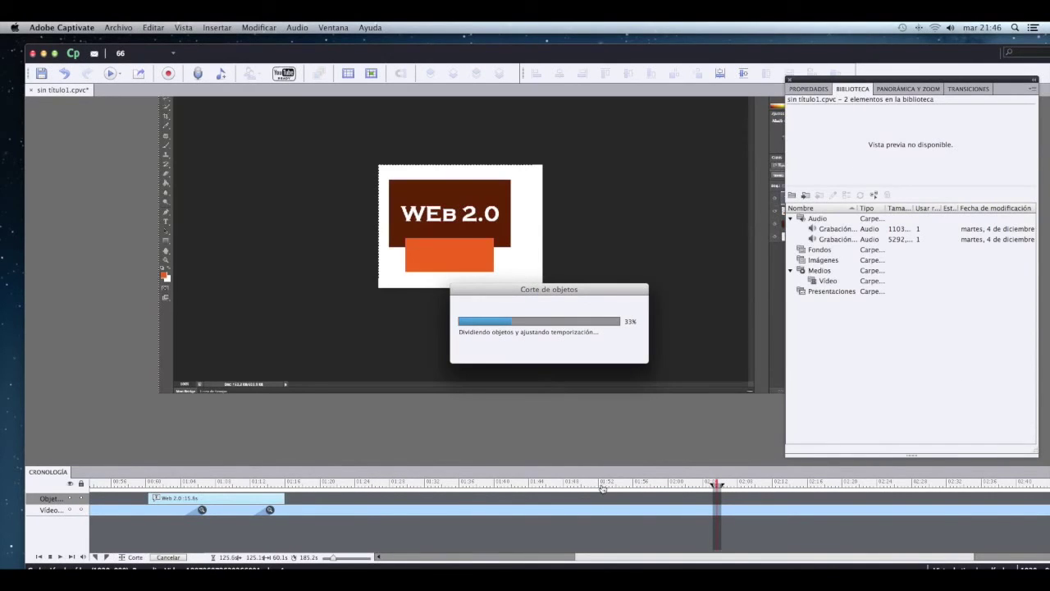
pyautogui.click(554, 557)
pyautogui.moveTo(440, 557); pyautogui.dragTo(681, 561)
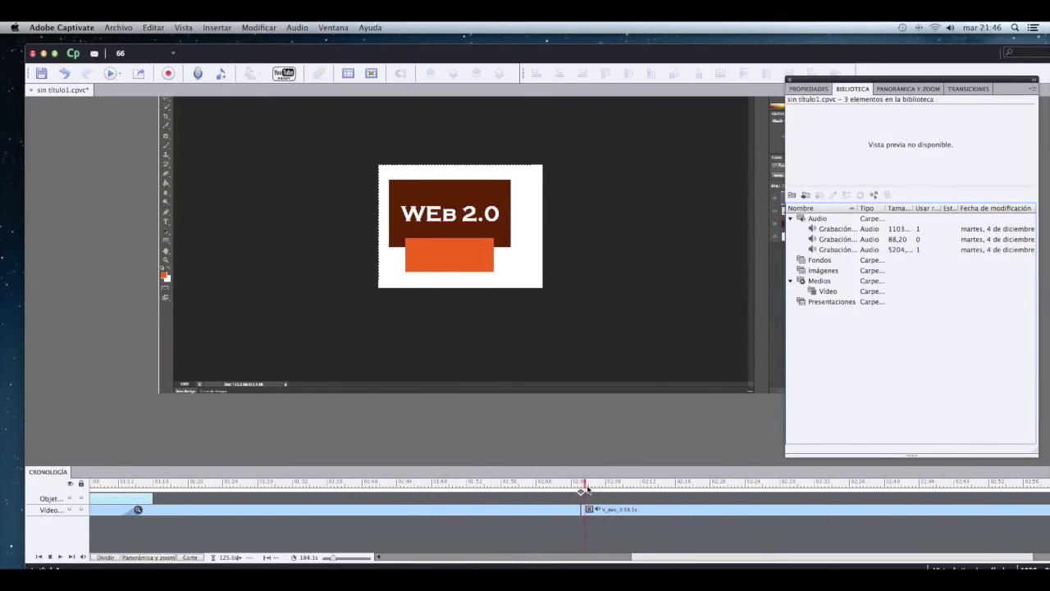
pyautogui.moveTo(585, 488); pyautogui.dragTo(710, 487)
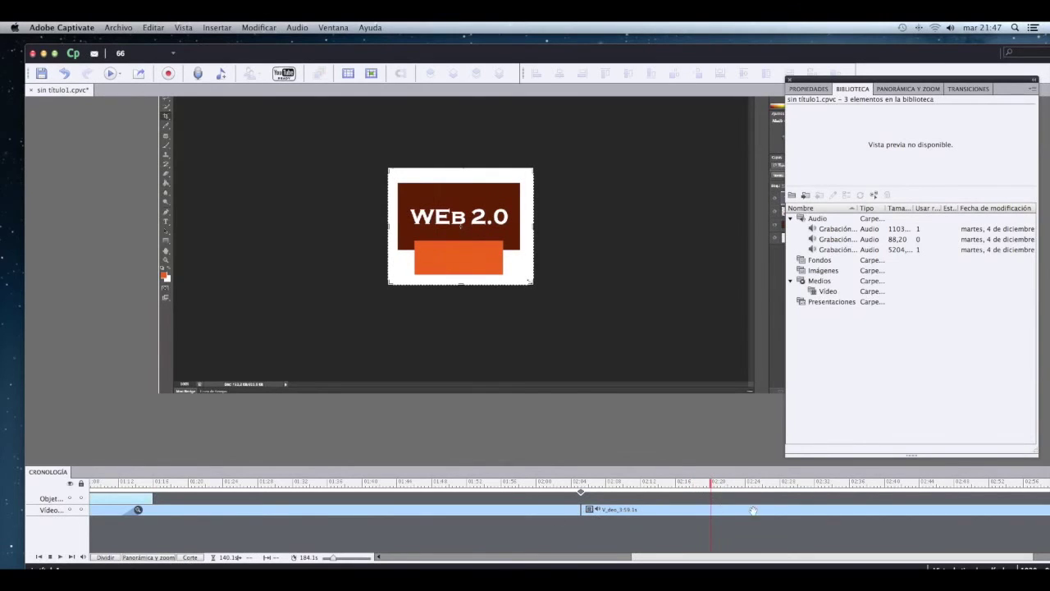
pyautogui.click(190, 558)
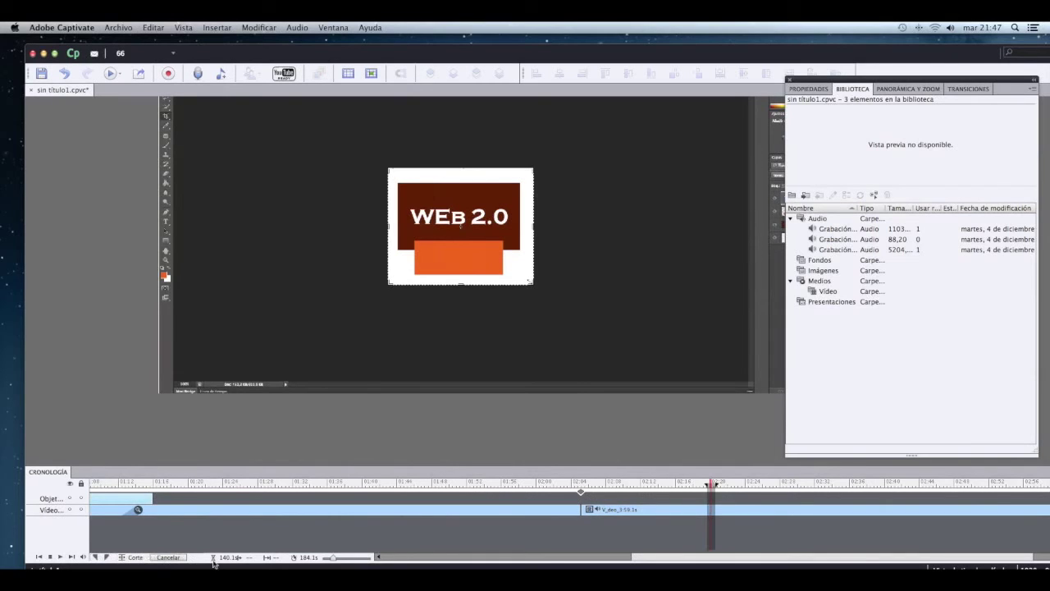
pyautogui.click(132, 558)
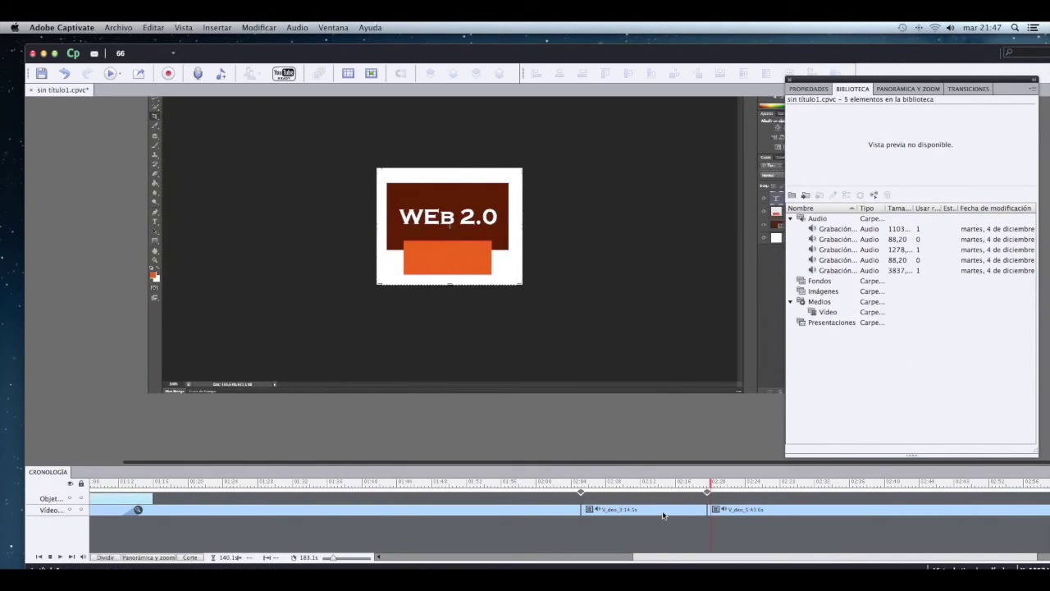
# Delete the 14.1-second middle clip and slide the final 43.6 s clip against the first
pyautogui.click(650, 509)
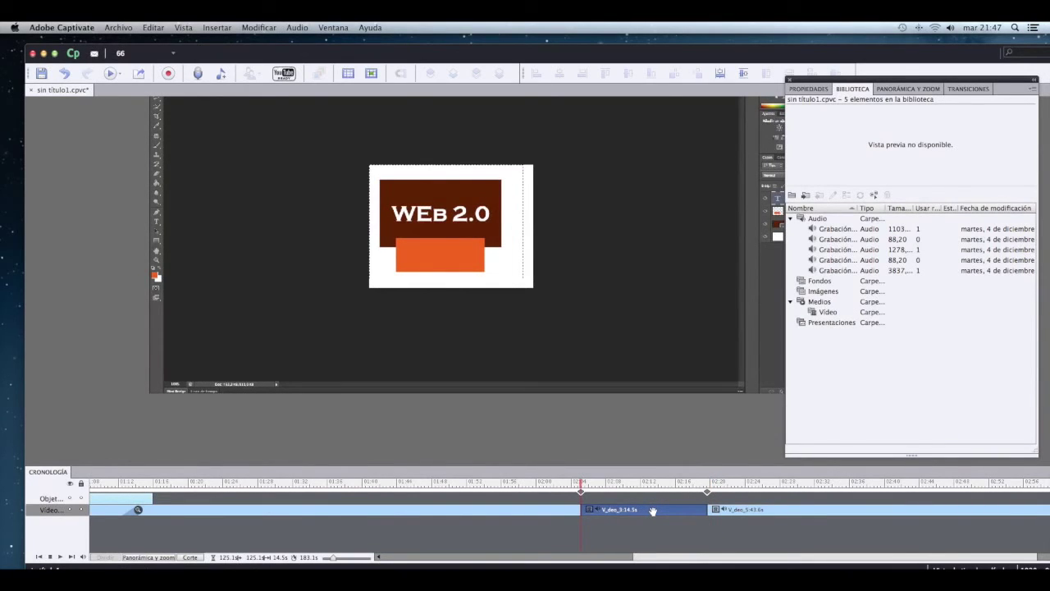
pyautogui.rightClick(652, 510)
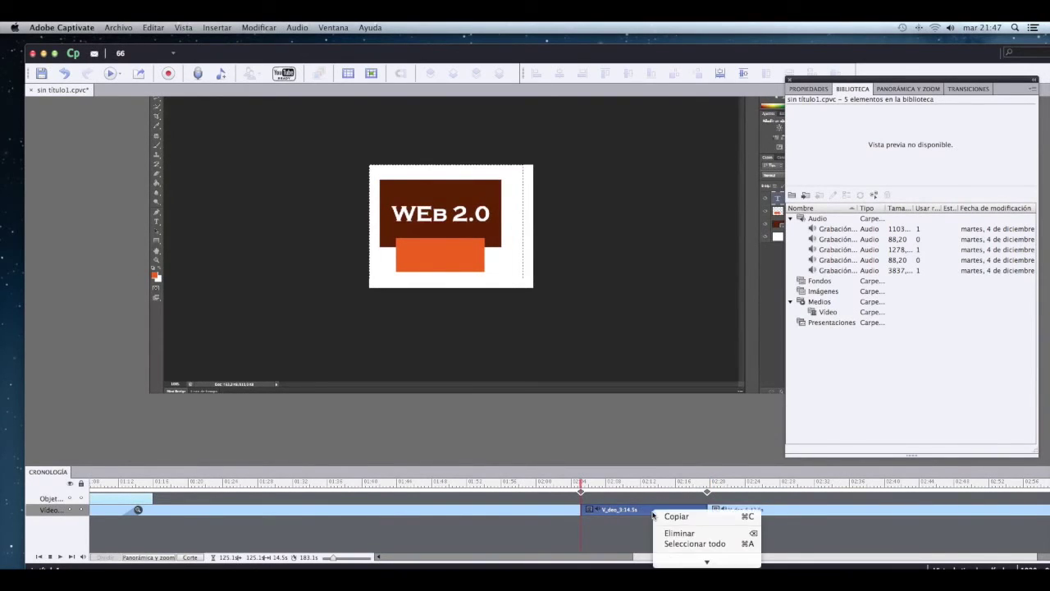
pyautogui.click(695, 534)
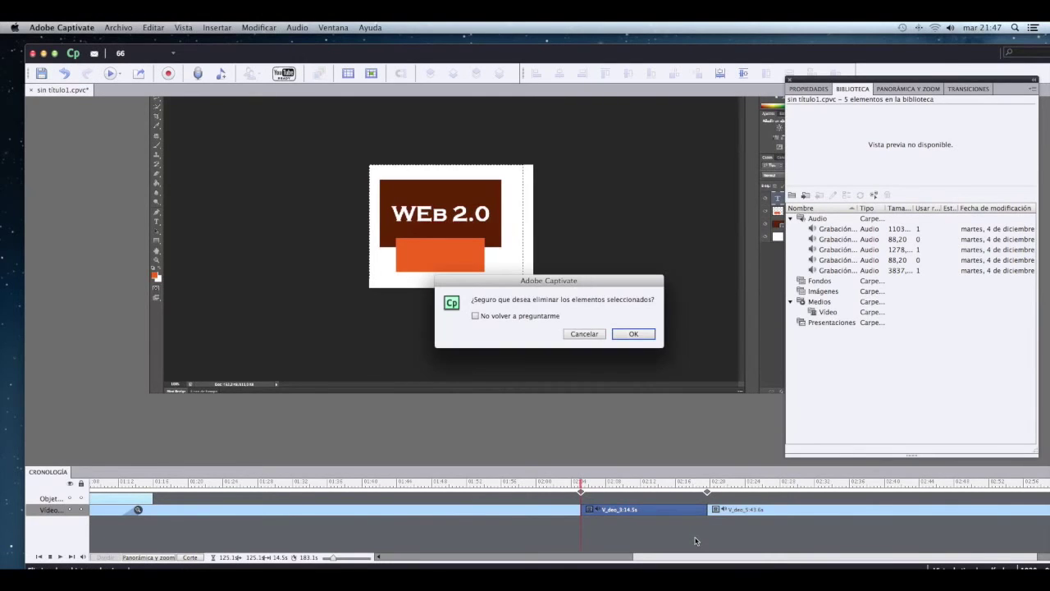
pyautogui.click(626, 334)
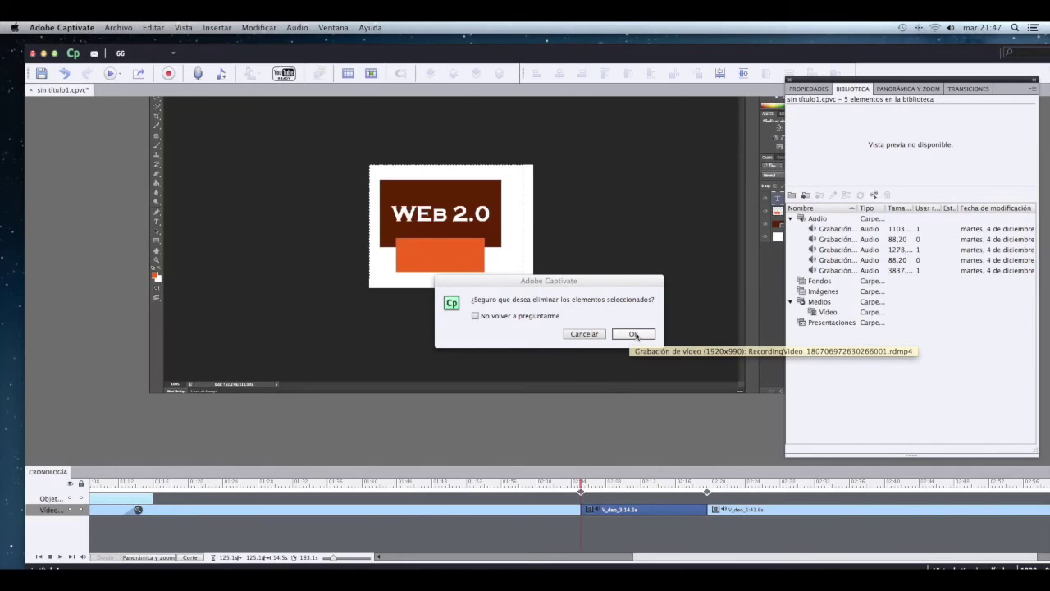
pyautogui.click(635, 334)
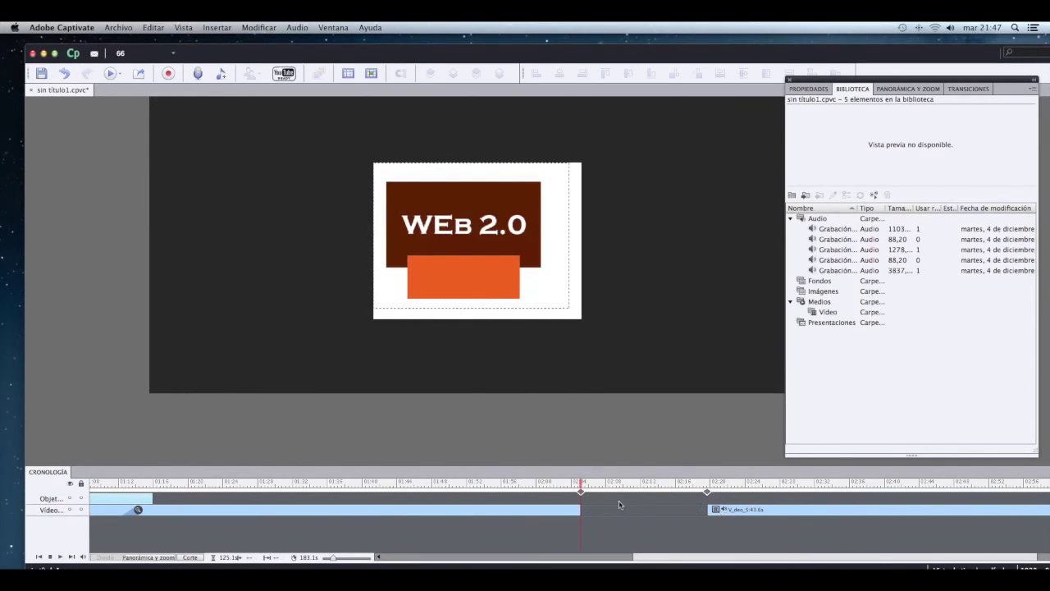
pyautogui.moveTo(734, 510); pyautogui.dragTo(605, 510)
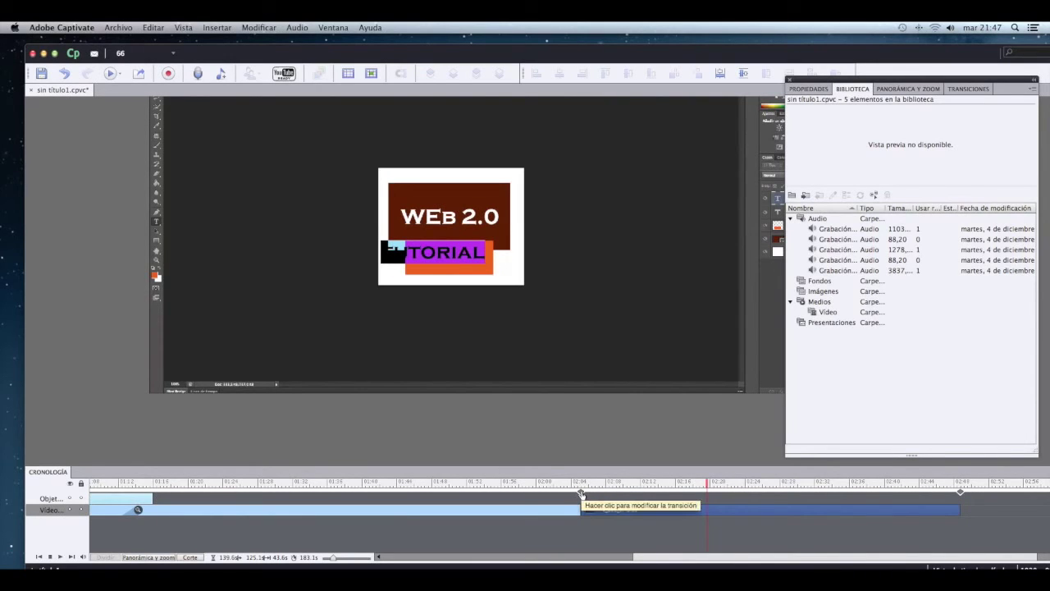
# Open the Transiciones panel for the join between the two clips and browse the options
pyautogui.click(581, 492)
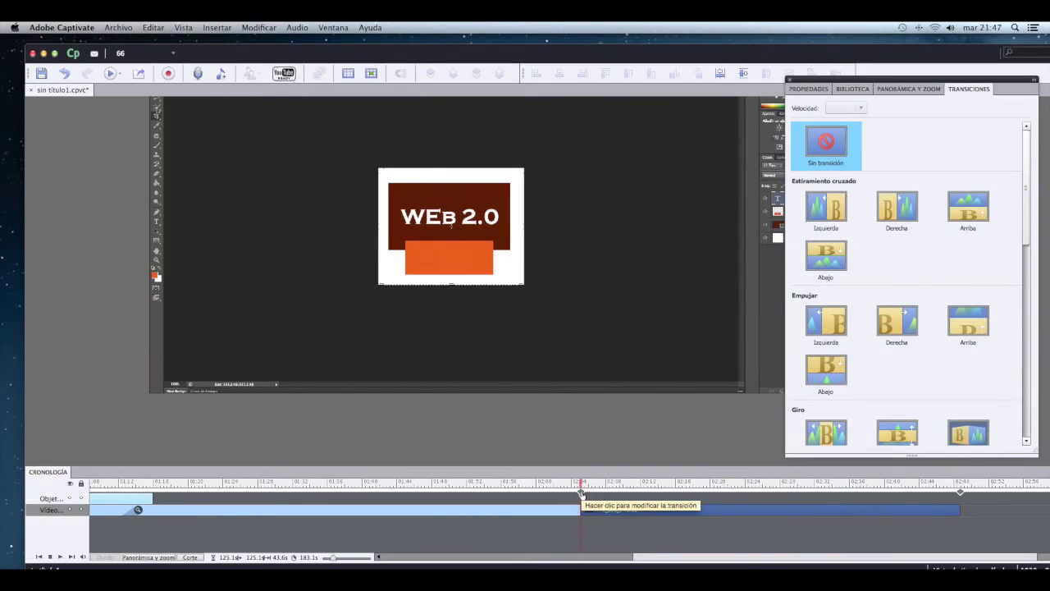
pyautogui.scroll(-3, 956, 293)
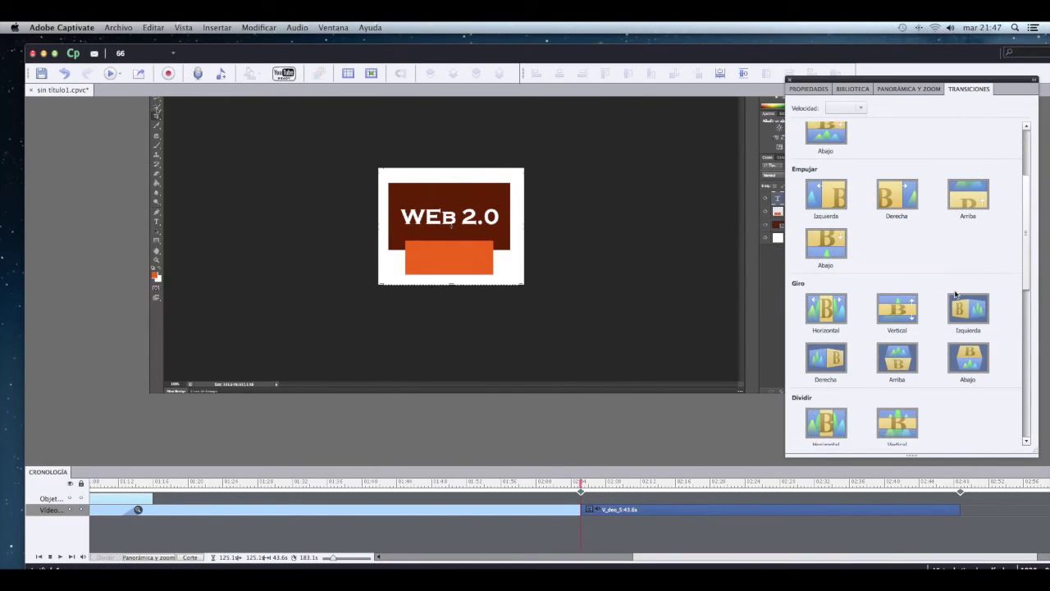
pyautogui.scroll(-1, 931, 296)
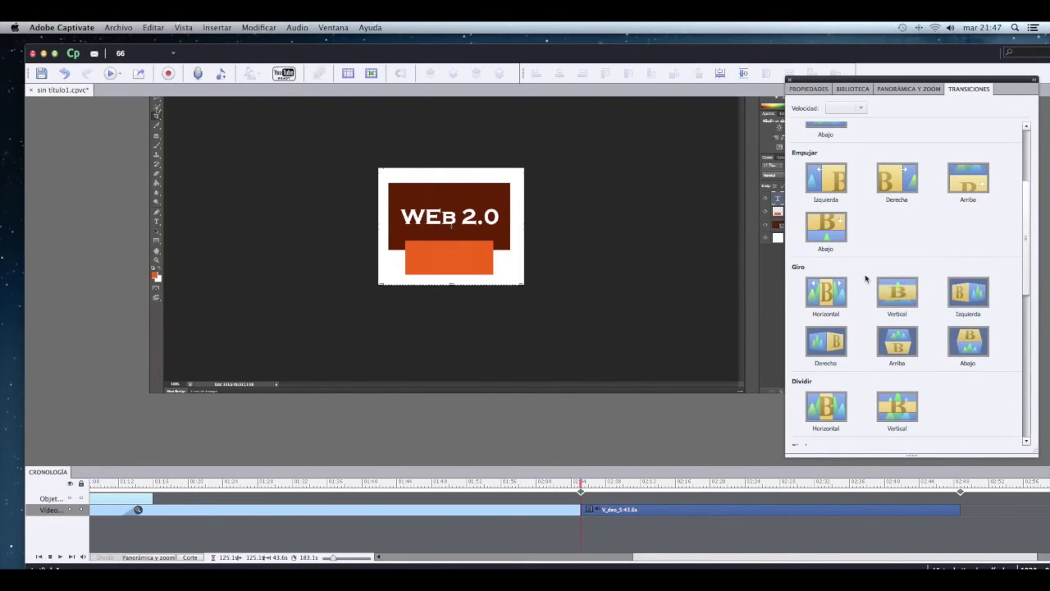
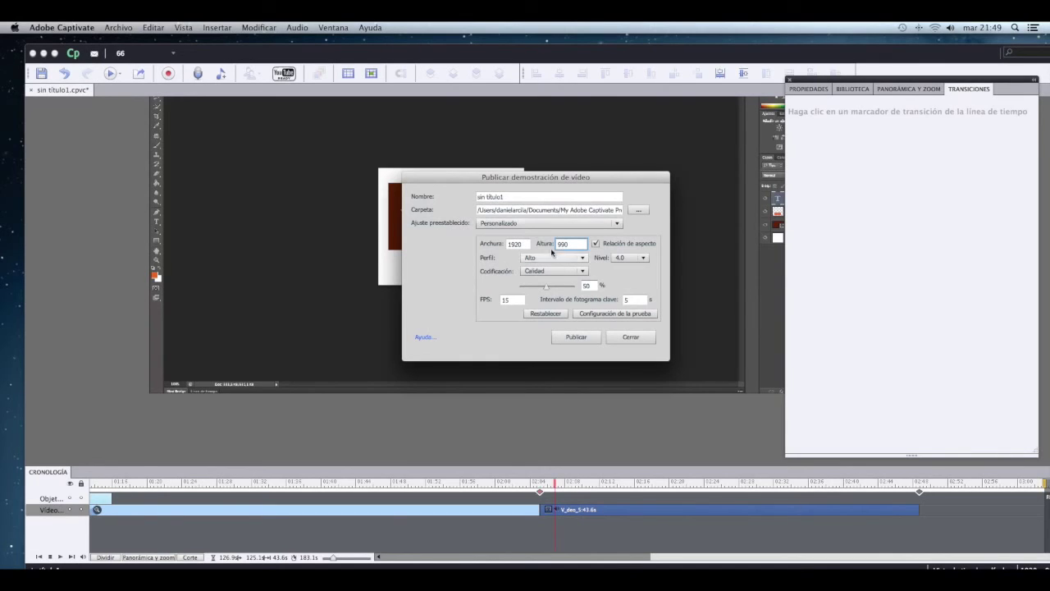
# Review the encoding profile and method options, keeping Calidad as the encoding method
pyautogui.moveTo(505, 182); pyautogui.dragTo(499, 180)
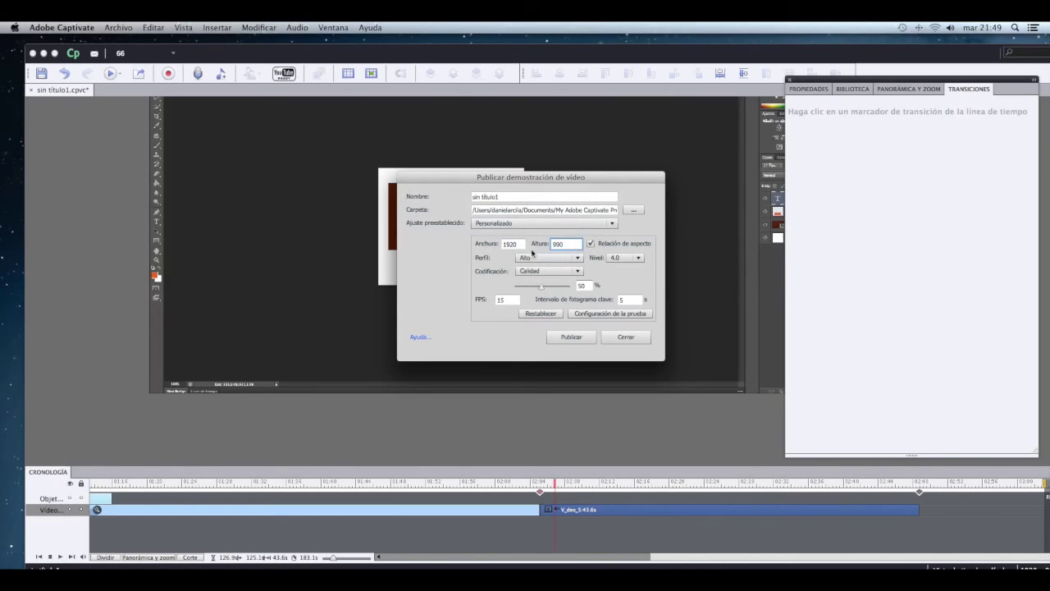
pyautogui.click(521, 245)
pyautogui.click(539, 258)
pyautogui.click(524, 279)
pyautogui.click(544, 271)
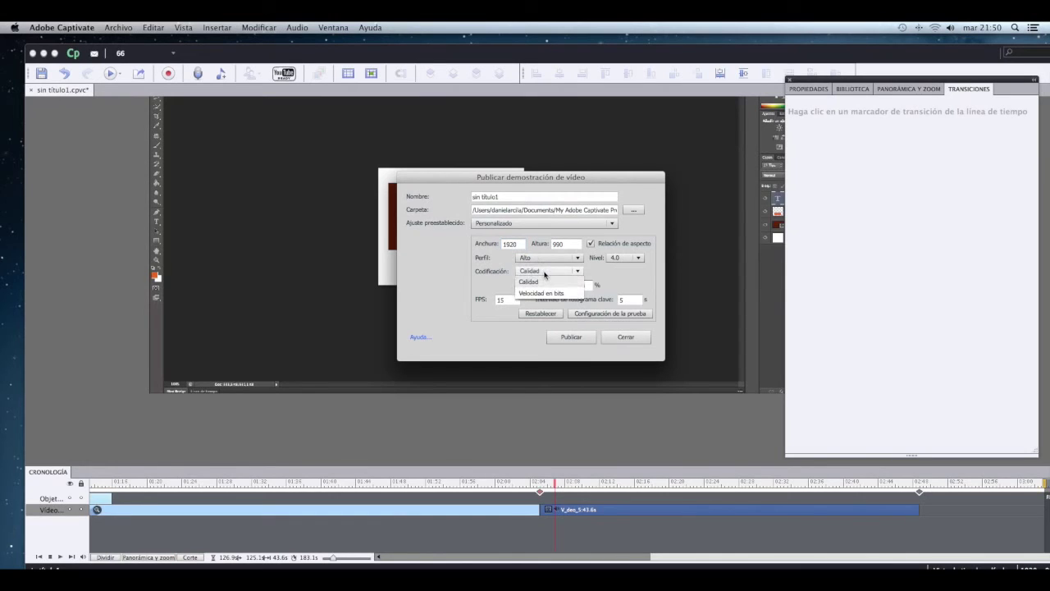
pyautogui.click(541, 281)
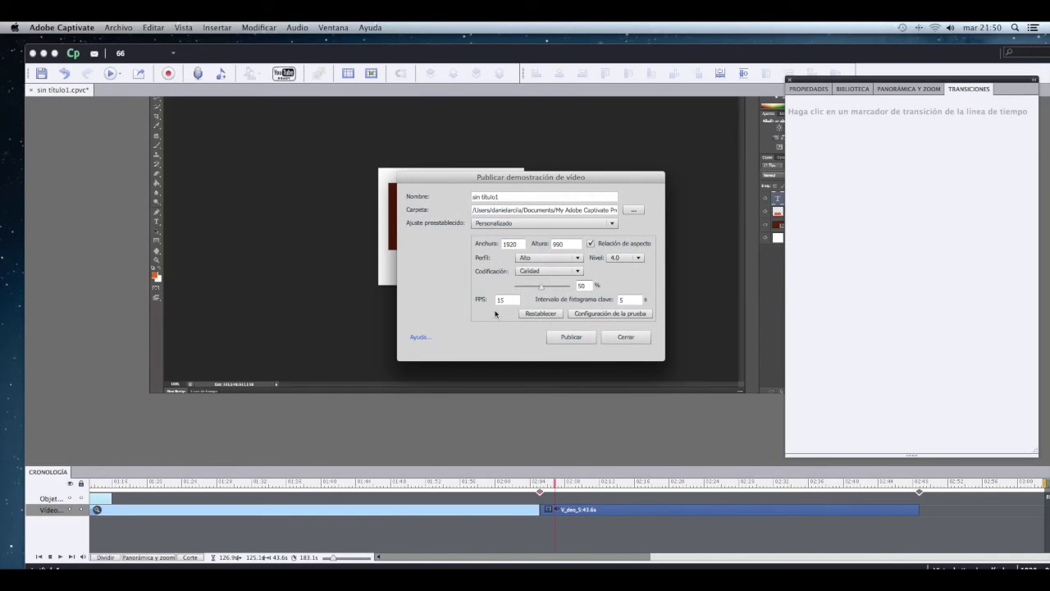
pyautogui.click(577, 272)
pyautogui.click(541, 280)
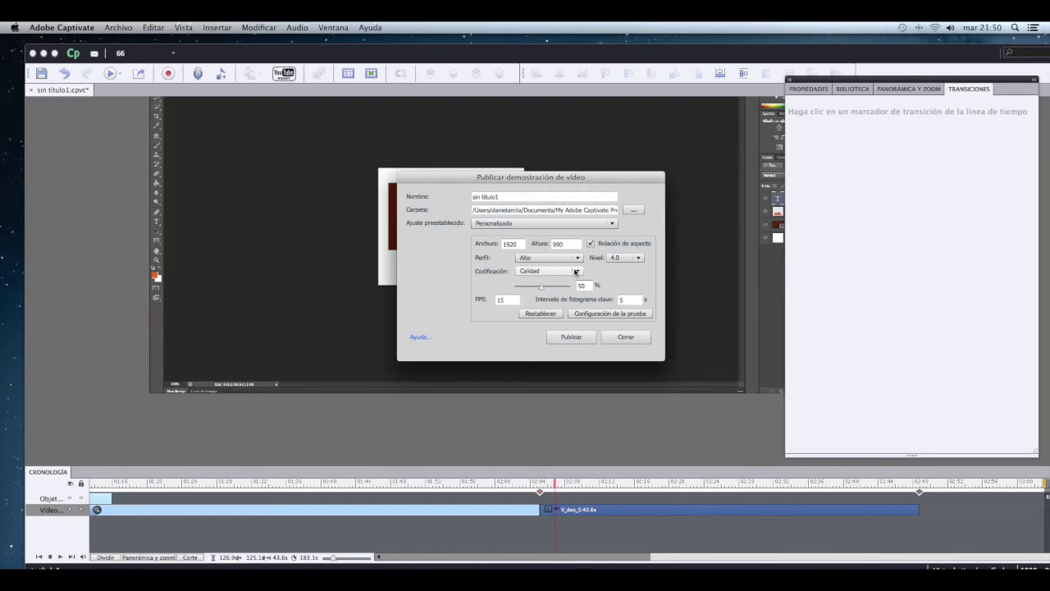
pyautogui.click(532, 259)
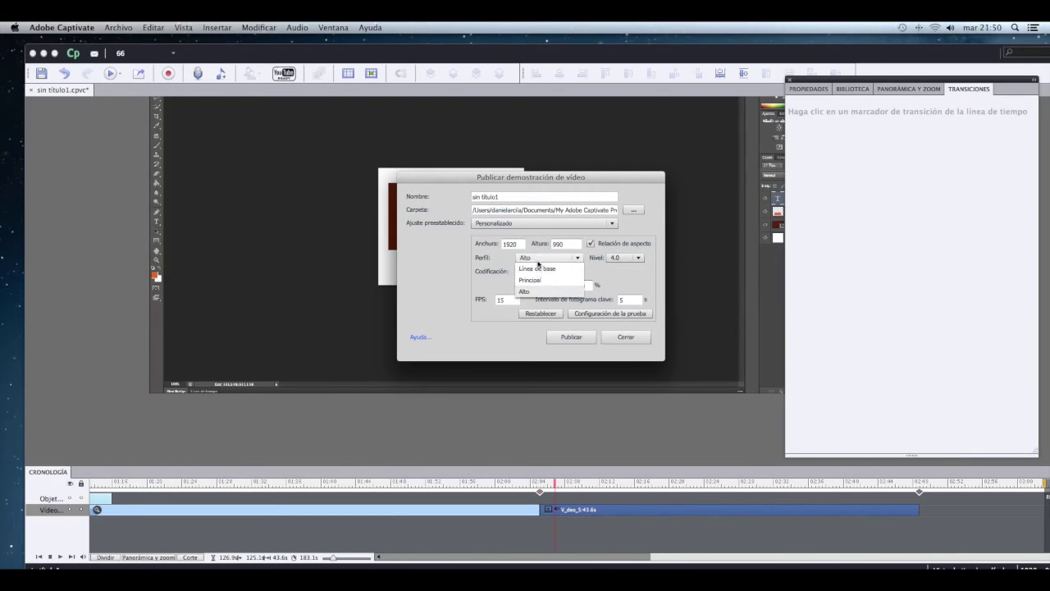
# Browse the video presets list and keep the Personalizado preset
pyautogui.click(511, 224)
pyautogui.click(511, 224)
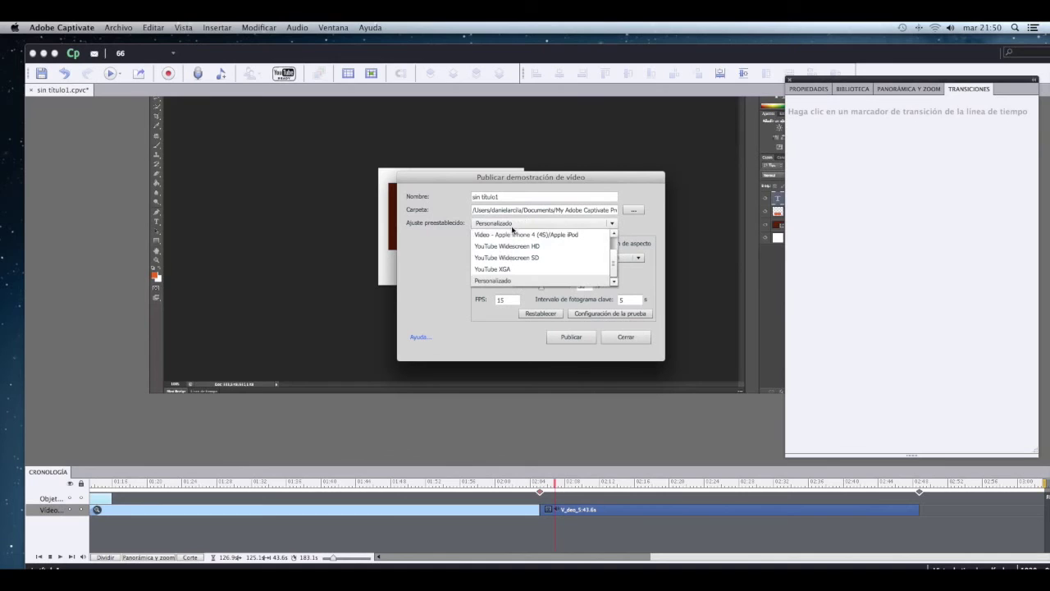
pyautogui.scroll(2, 529, 271)
pyautogui.scroll(-2, 527, 270)
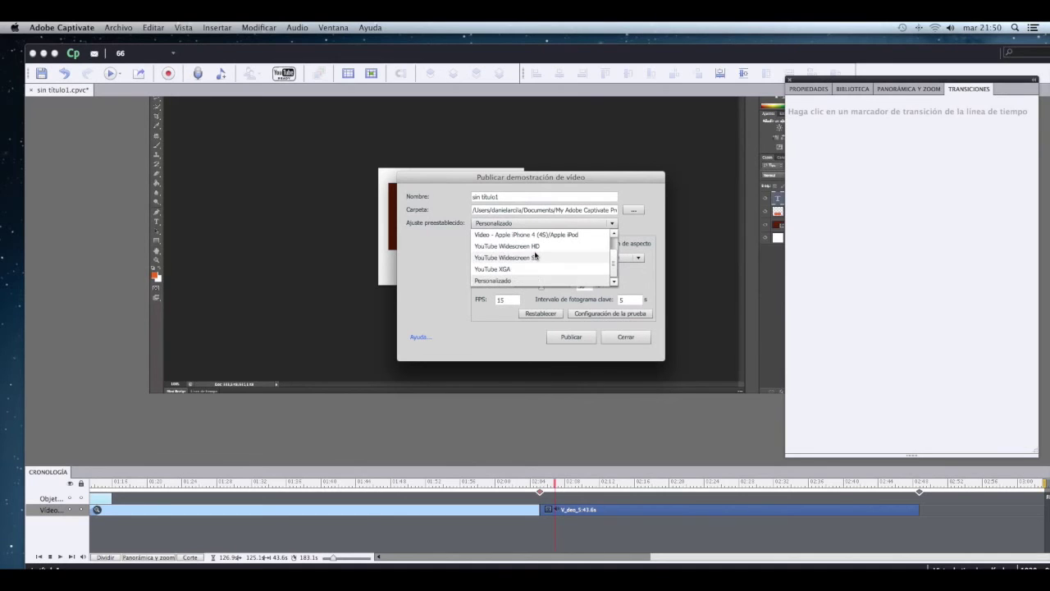
pyautogui.scroll(2, 522, 247)
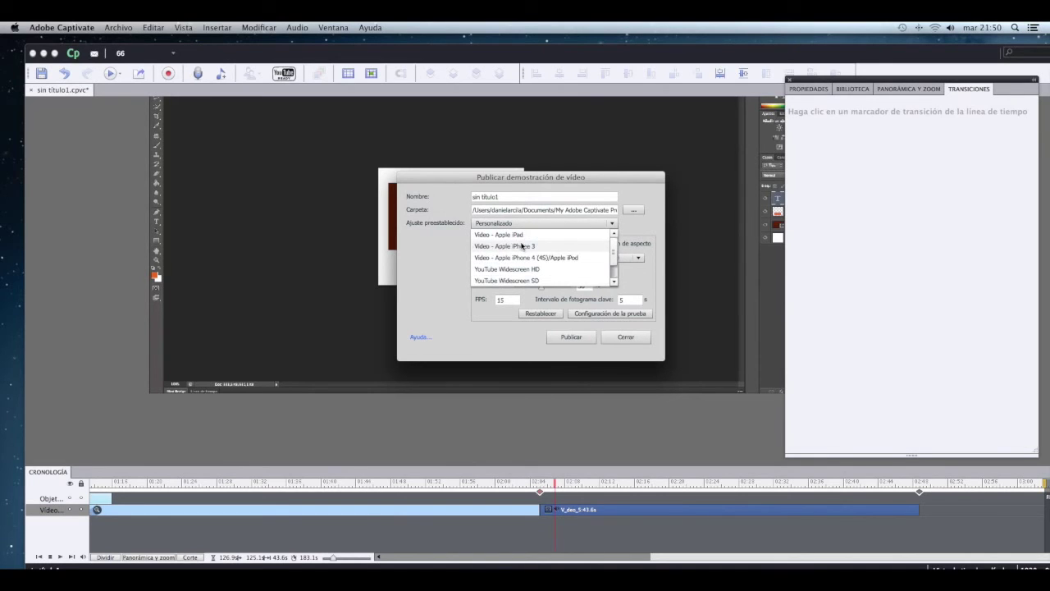
pyautogui.scroll(-2, 522, 246)
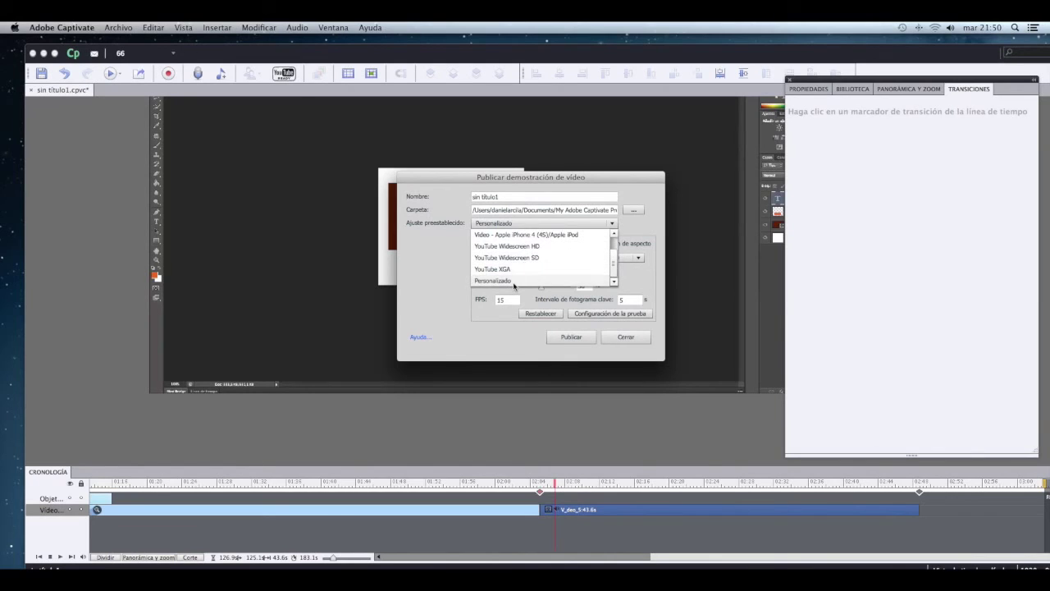
pyautogui.click(513, 282)
# Change the locked-ratio output width so the size becomes about 1078 × 555, then close the settings
pyautogui.doubleClick(516, 244)
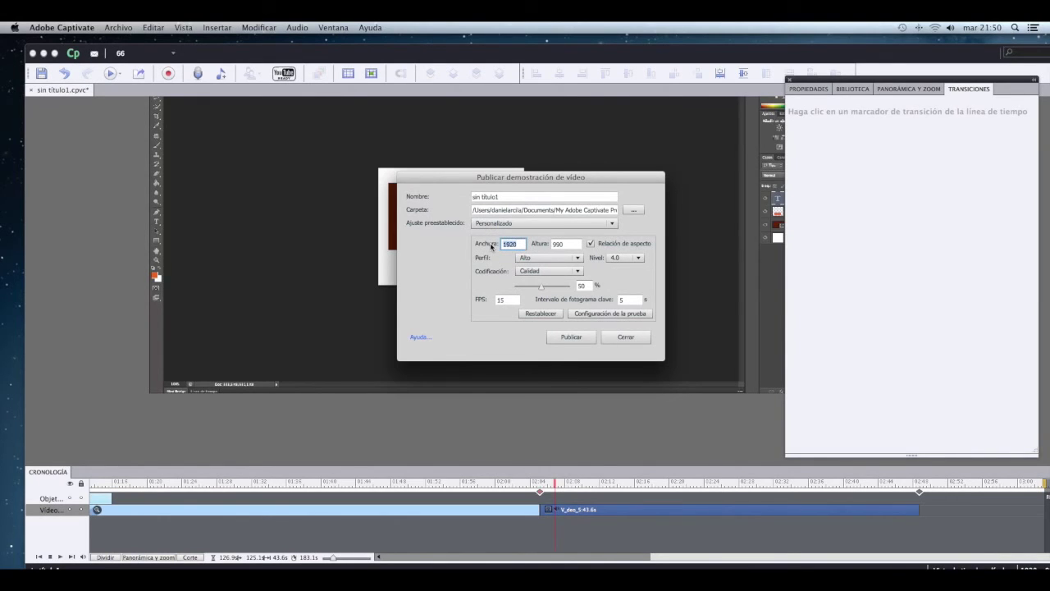
pyautogui.write('1080')
pyautogui.click(566, 244)
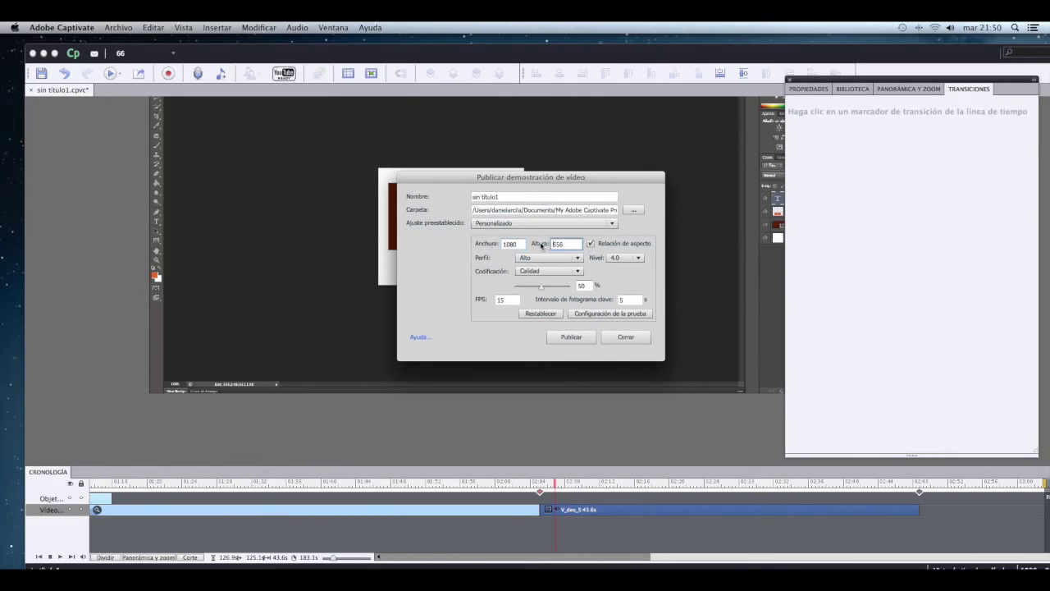
pyautogui.hotkey('shift', 'Tab')
pyautogui.click(572, 245)
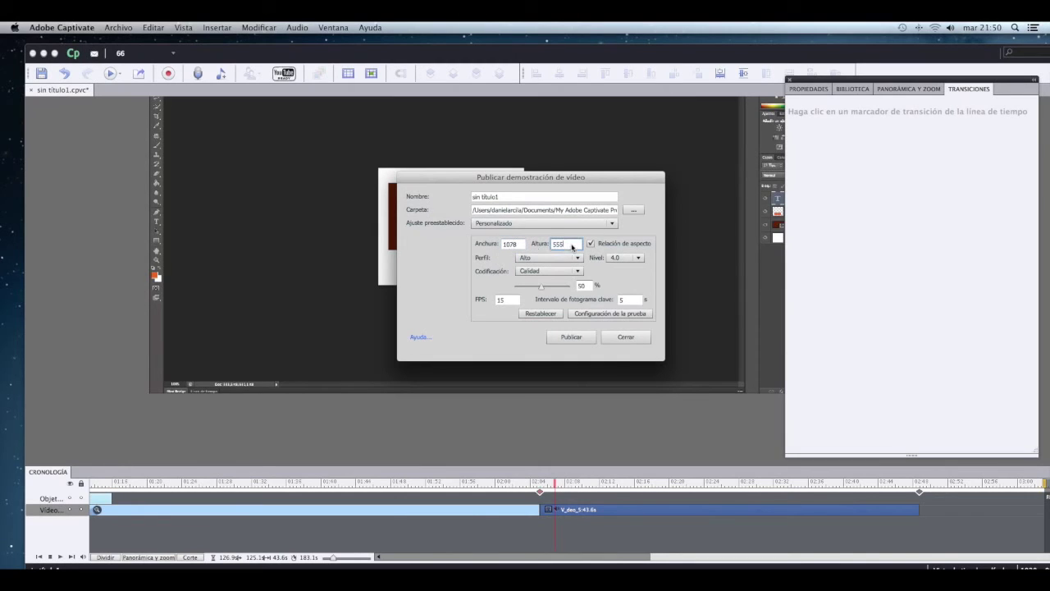
pyautogui.click(620, 342)
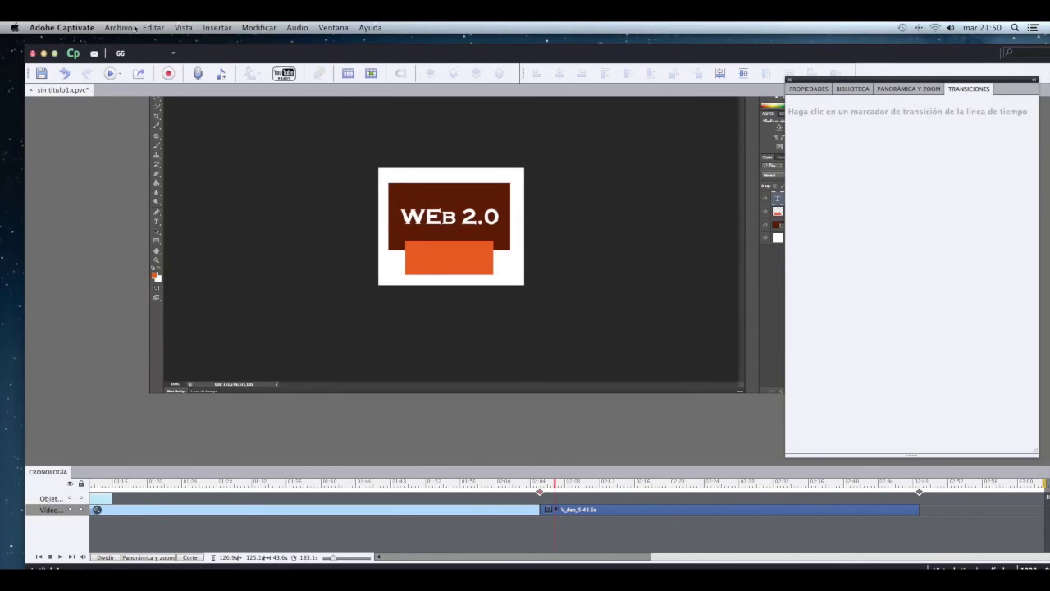
pyautogui.click(124, 28)
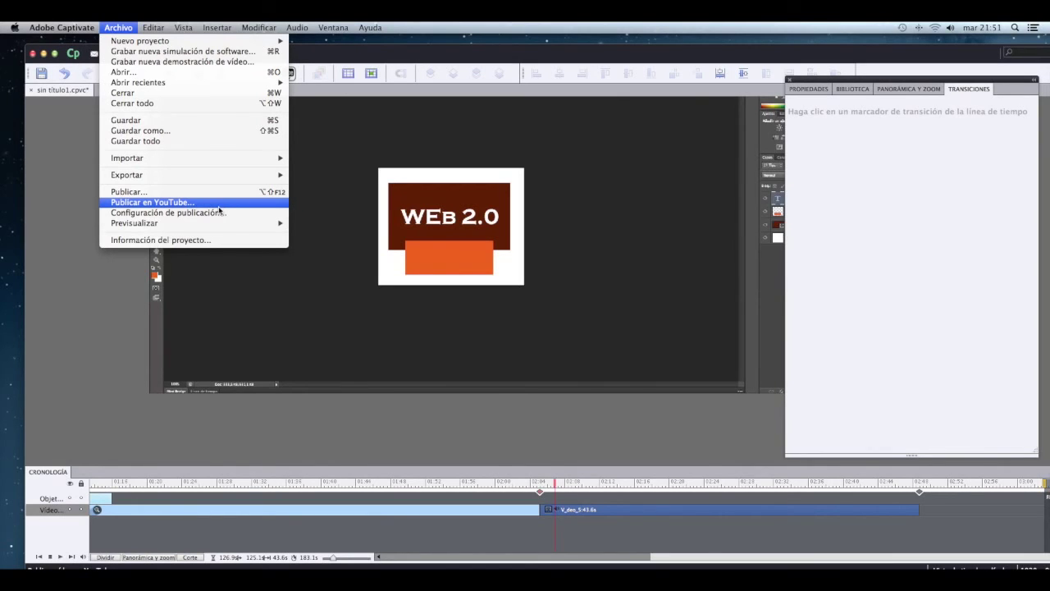
# Choose Publicar en YouTube from the Archivo menu
pyautogui.click(218, 206)
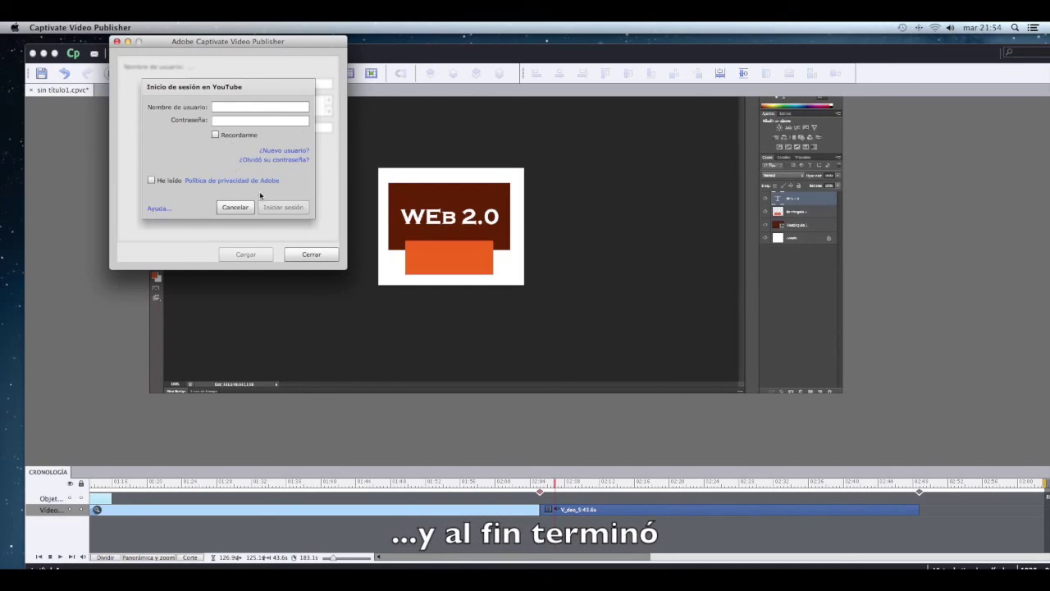
# Enter the YouTube account username and password, accept Adobe's privacy policy, and sign in
pyautogui.click(240, 106)
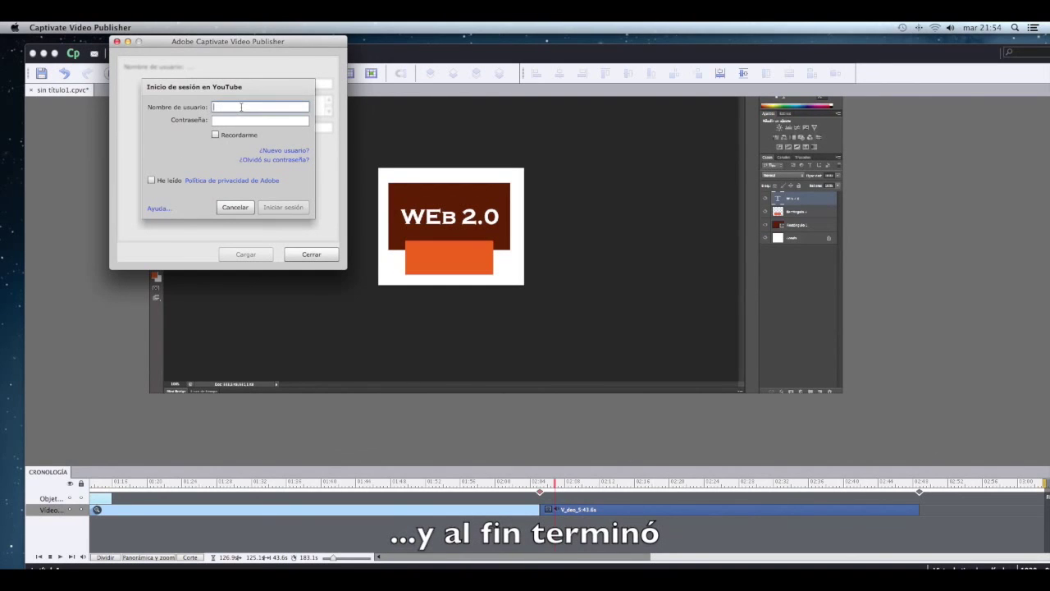
pyautogui.write('gandi3366')
pyautogui.press('Tab')
pyautogui.write('***')
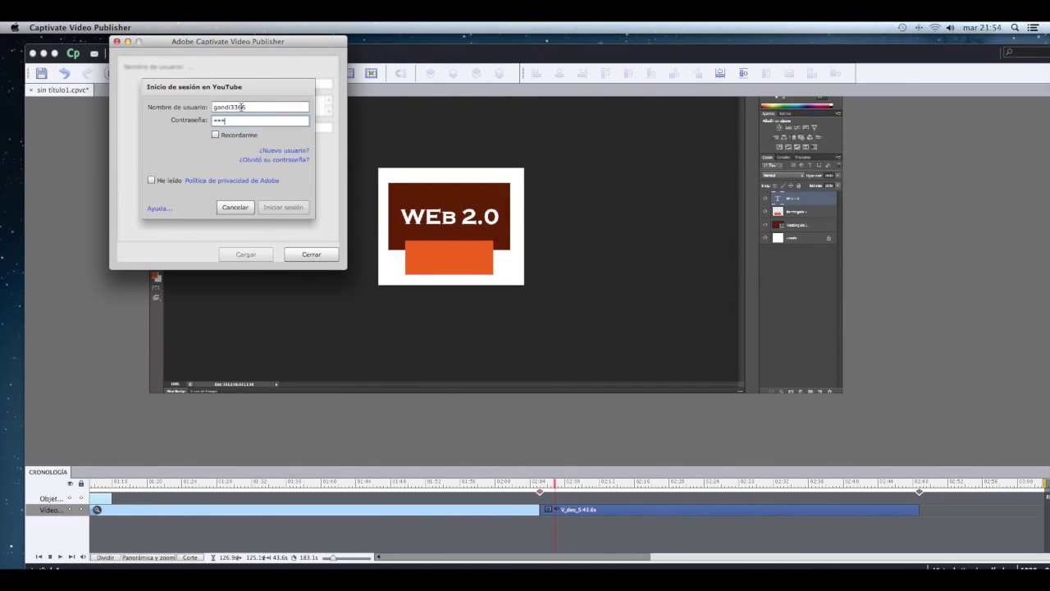
pyautogui.write('*******')
pyautogui.click(156, 181)
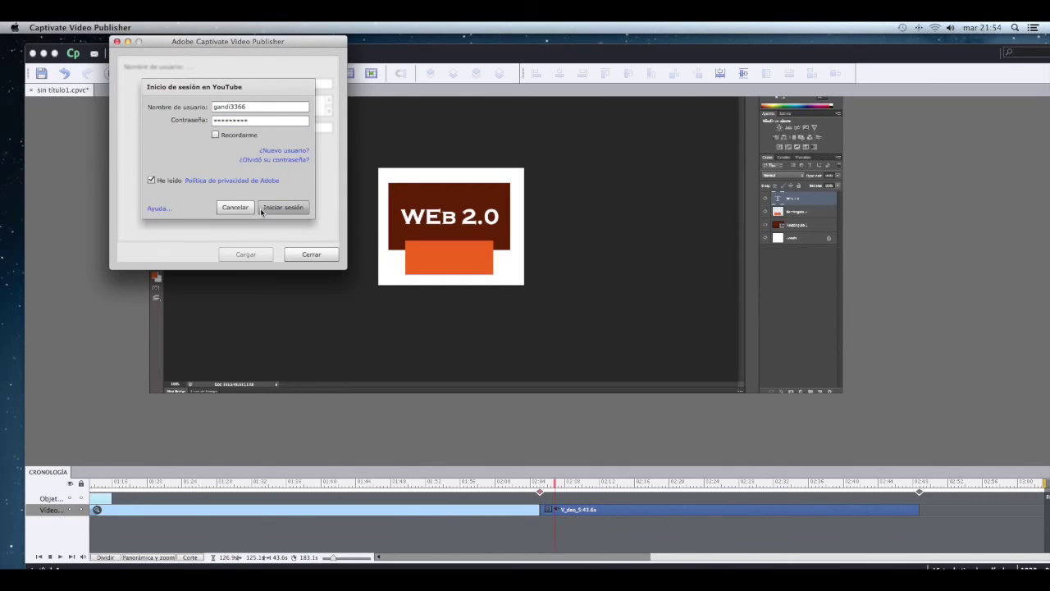
pyautogui.click(286, 210)
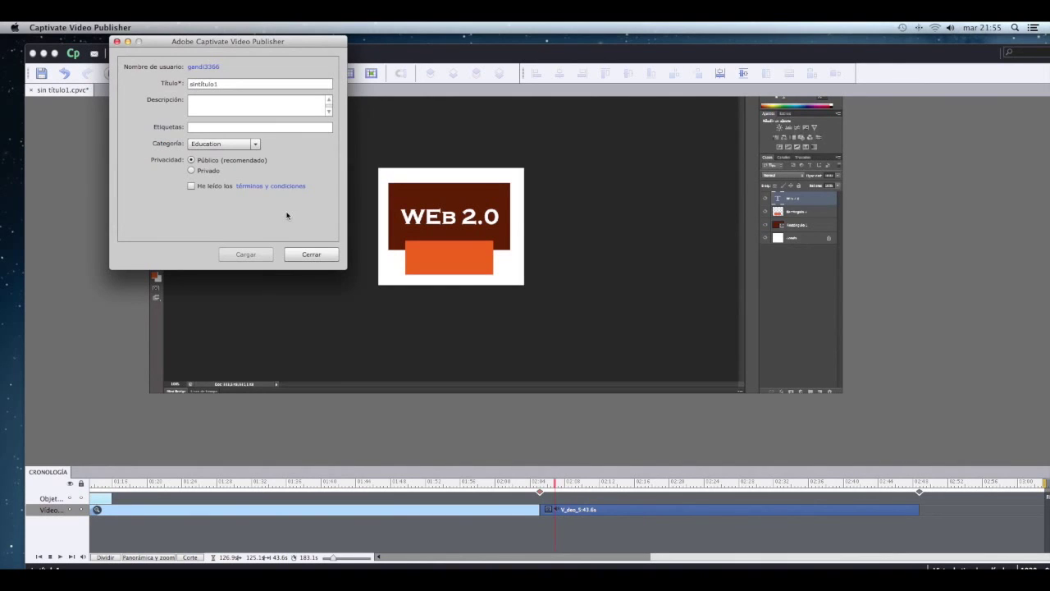
# Accept the terms and upload 'sintítulo1' as a public Education video with no description
pyautogui.click(191, 186)
pyautogui.click(232, 110)
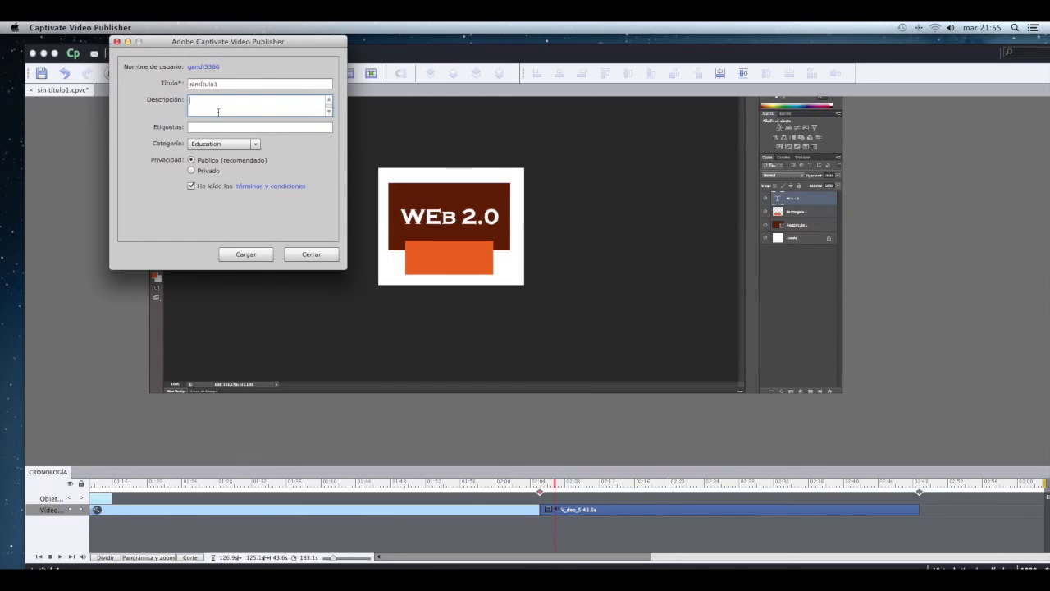
pyautogui.moveTo(211, 42); pyautogui.dragTo(211, 66)
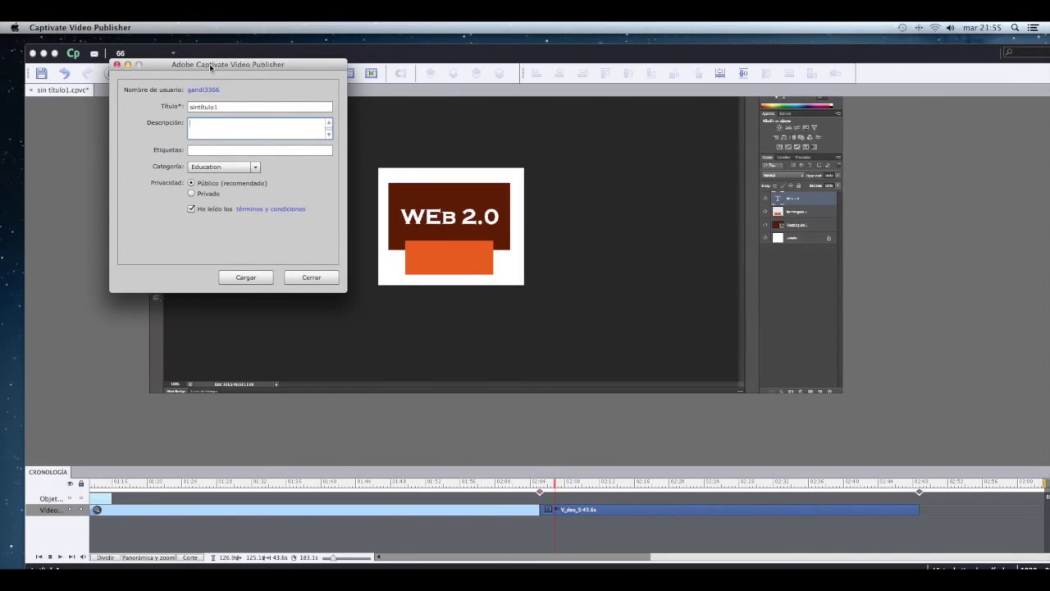
pyautogui.click(251, 281)
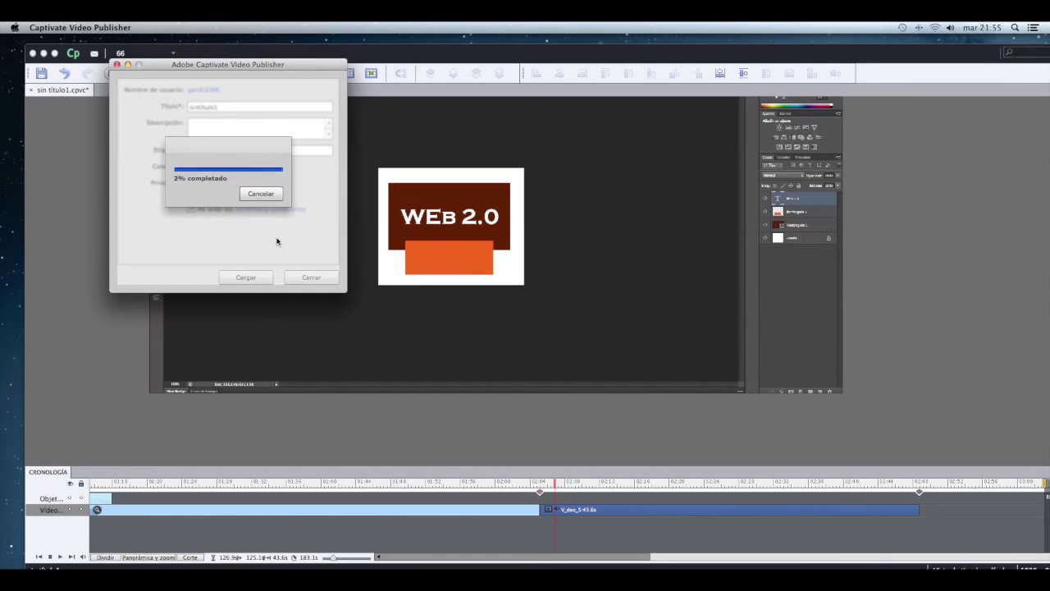
# Acknowledge the finished upload and bring up the public 'sintítulo1' YouTube page
pyautogui.click(248, 194)
pyautogui.click(260, 194)
pyautogui.click(260, 198)
pyautogui.click(271, 199)
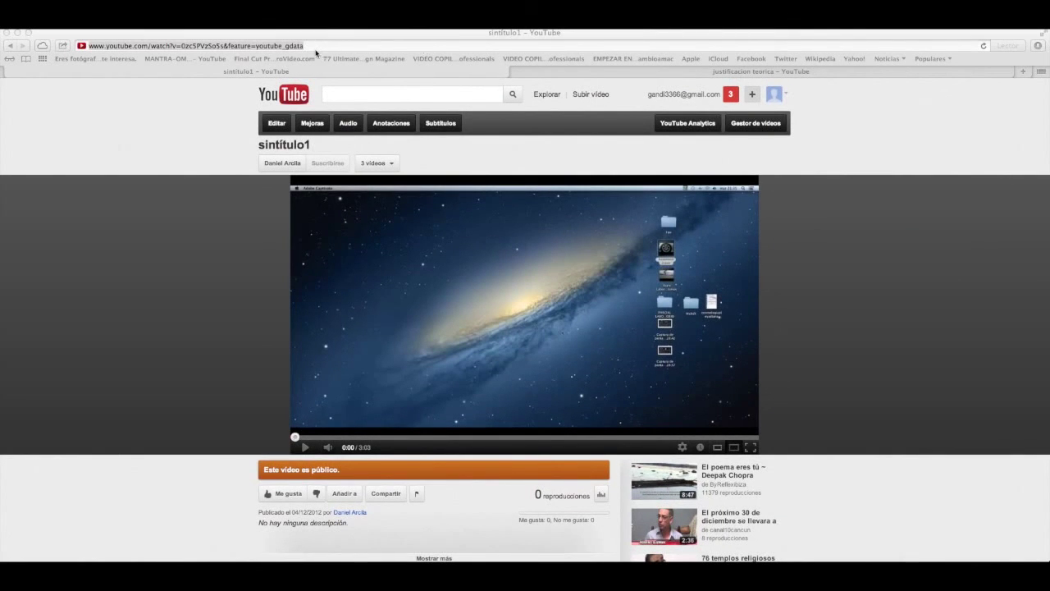
# Play the video, seek to 0:40 then about 1:27, and pause at 1:30
pyautogui.click(314, 46)
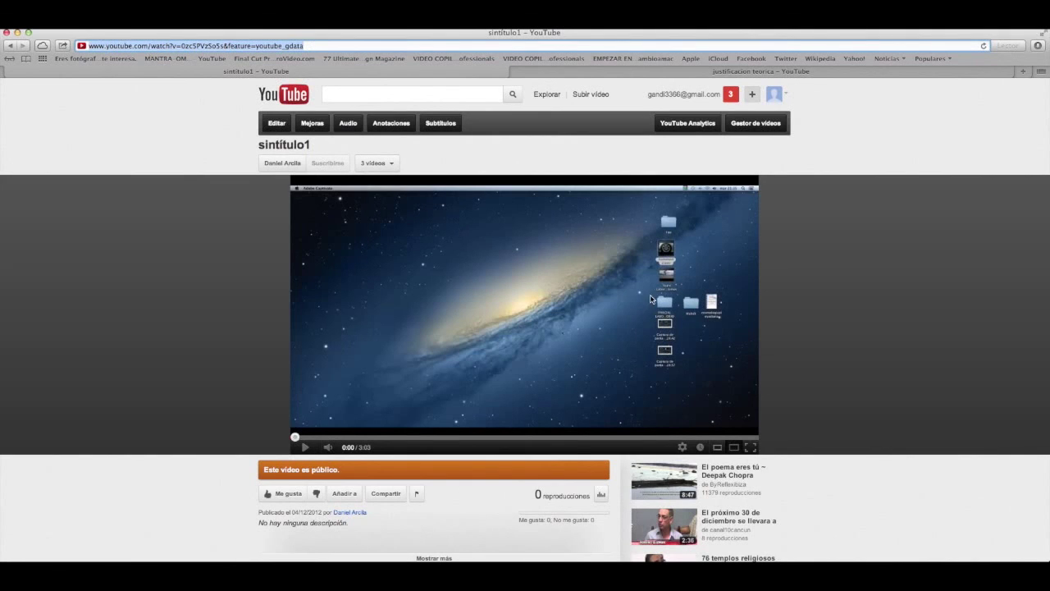
pyautogui.click(305, 447)
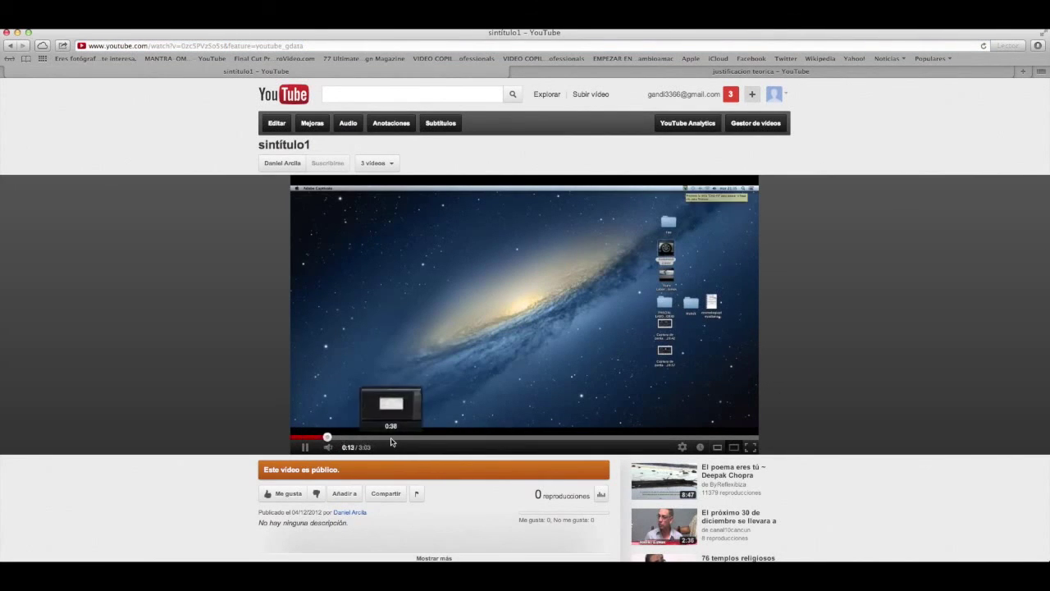
pyautogui.click(392, 437)
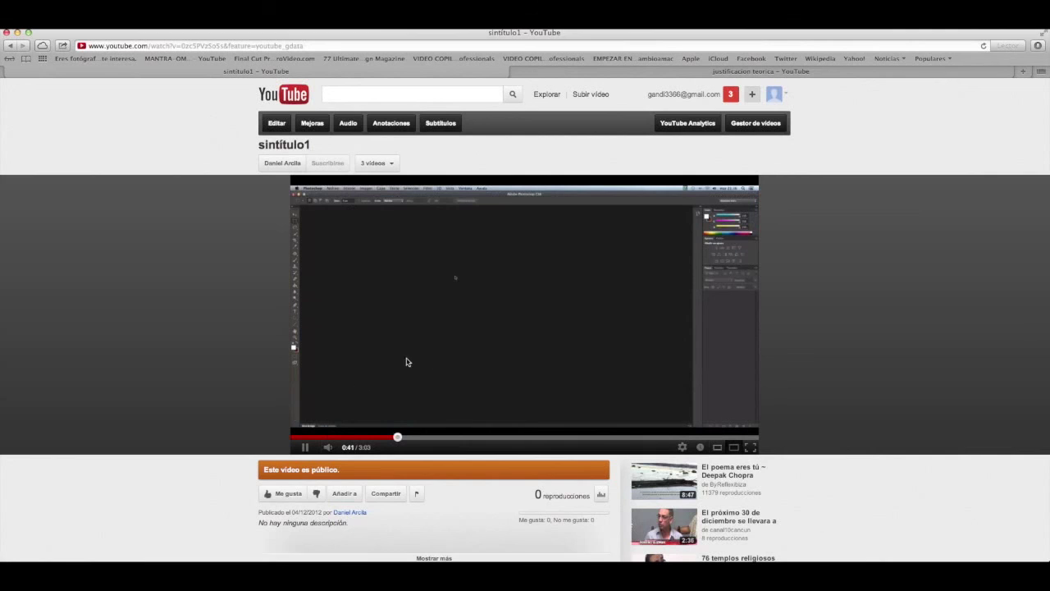
pyautogui.moveTo(452, 441); pyautogui.dragTo(457, 441)
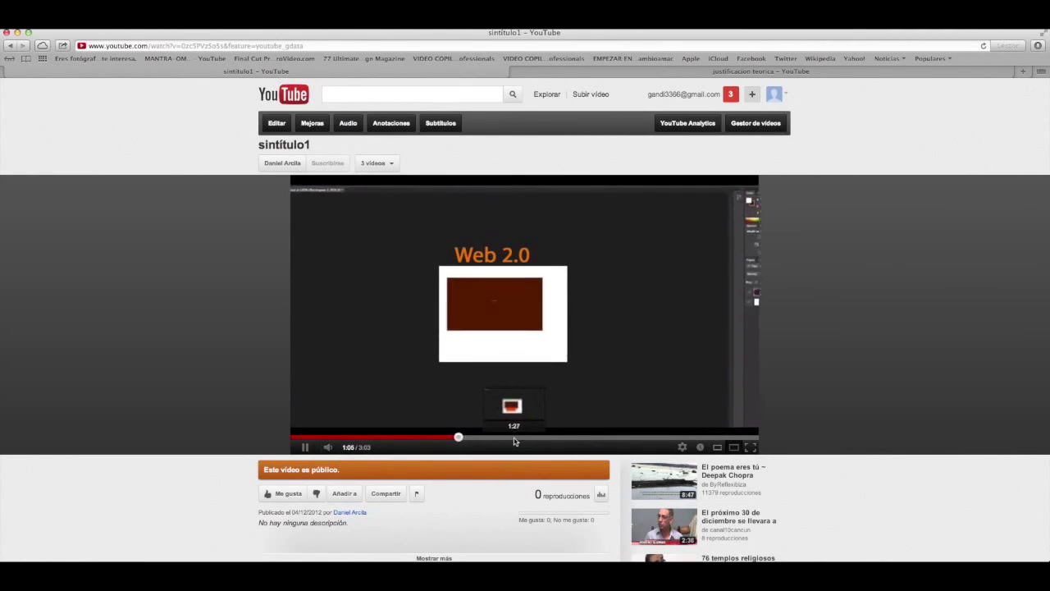
pyautogui.click(514, 440)
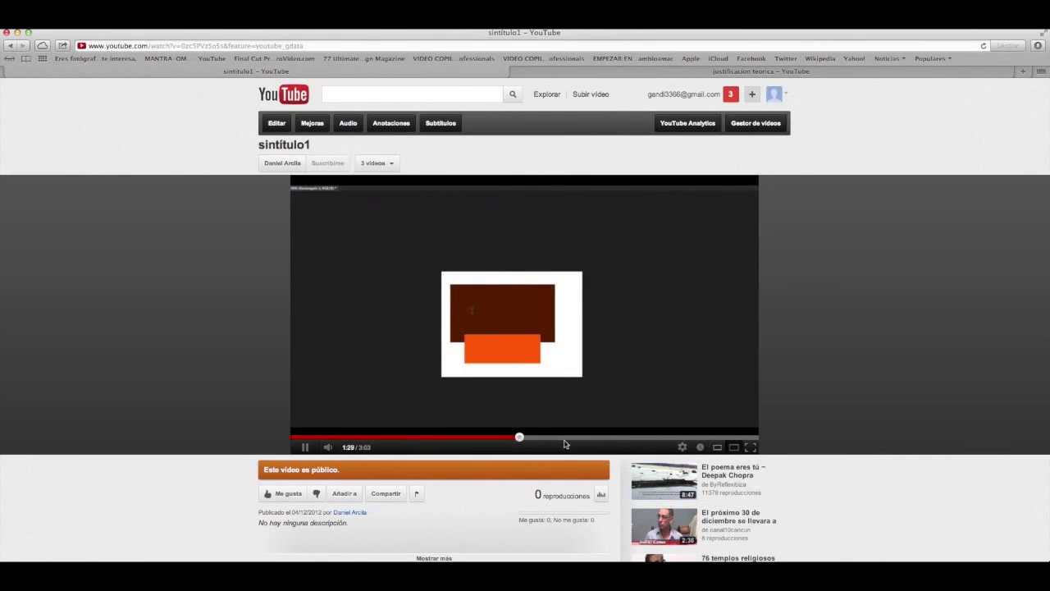
pyautogui.press('space')
# Check the 480p quality setting and scroll the video page
pyautogui.click(681, 446)
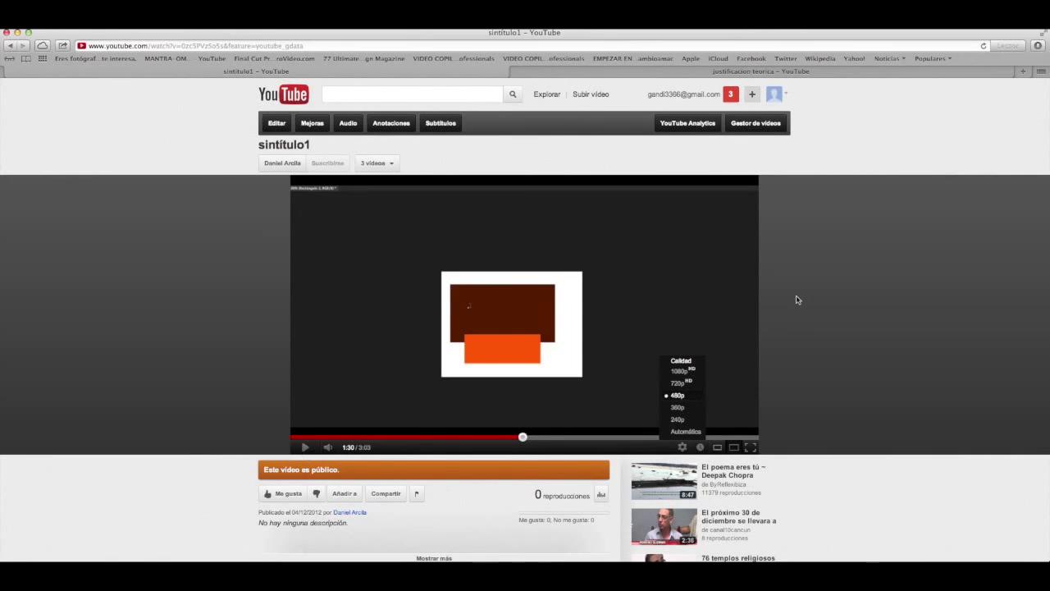
pyautogui.scroll(-2, 796, 299)
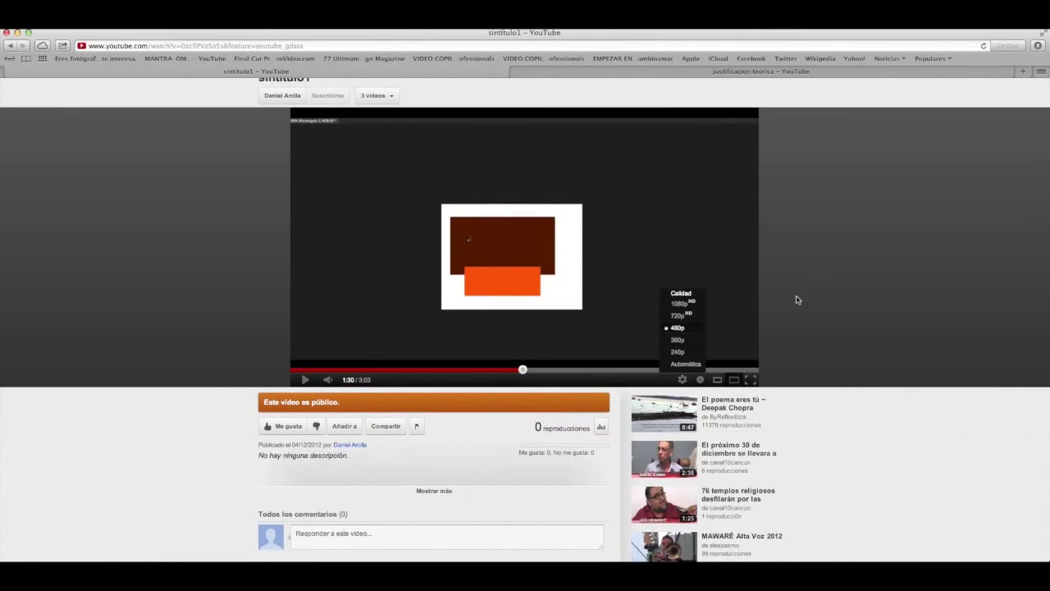
pyautogui.scroll(-2, 797, 299)
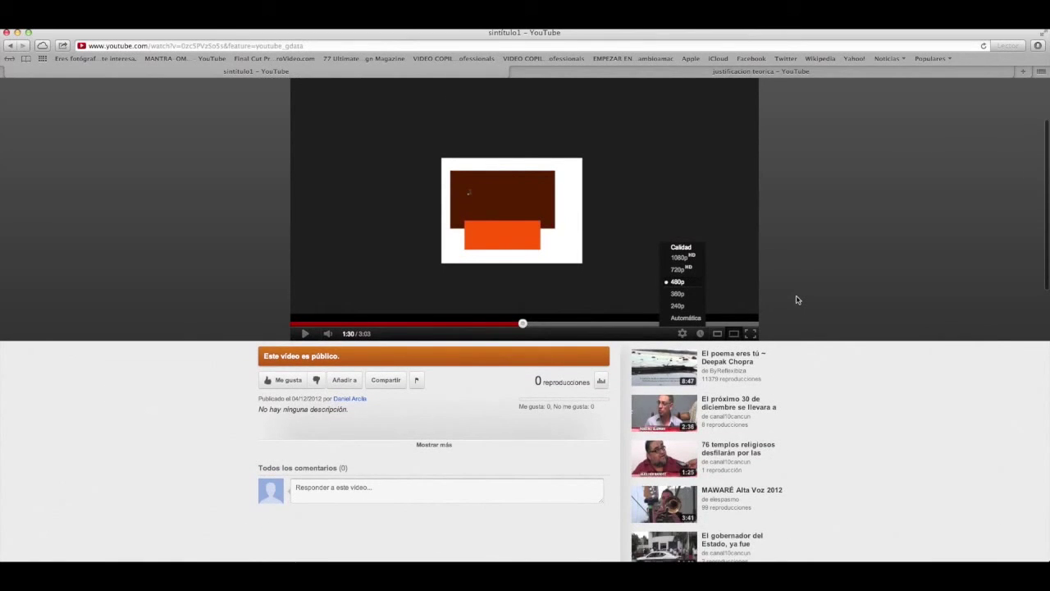
pyautogui.scroll(4, 796, 300)
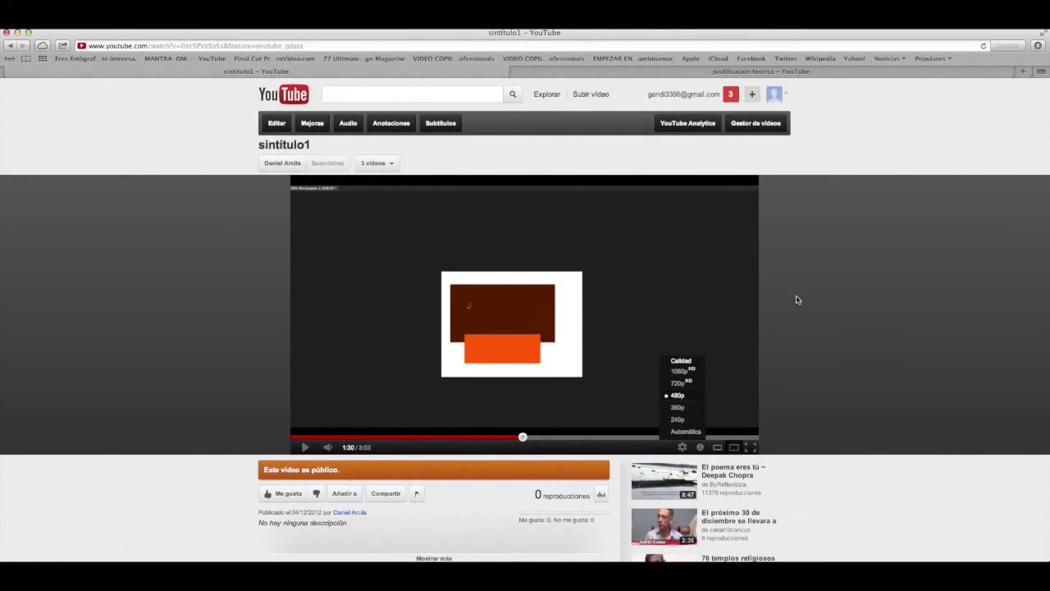